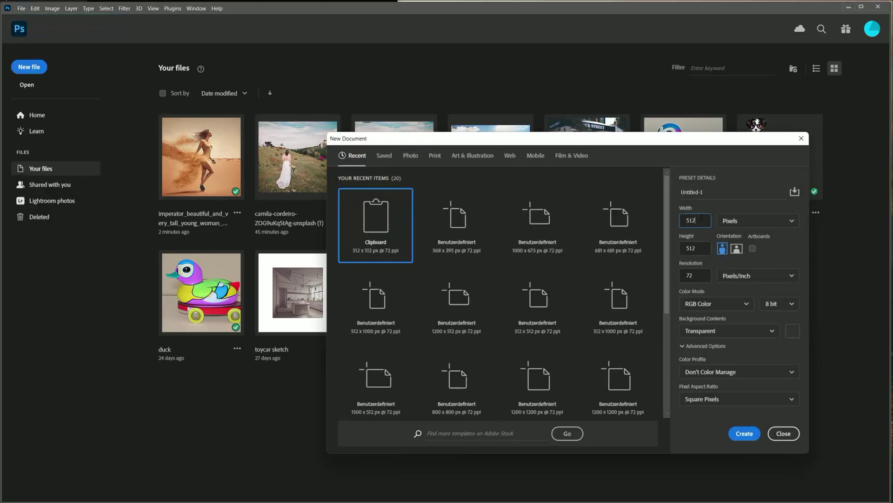
# - Create a 1500 × 1500 px transparent document, Untitled-1
pyautogui.write('1500')
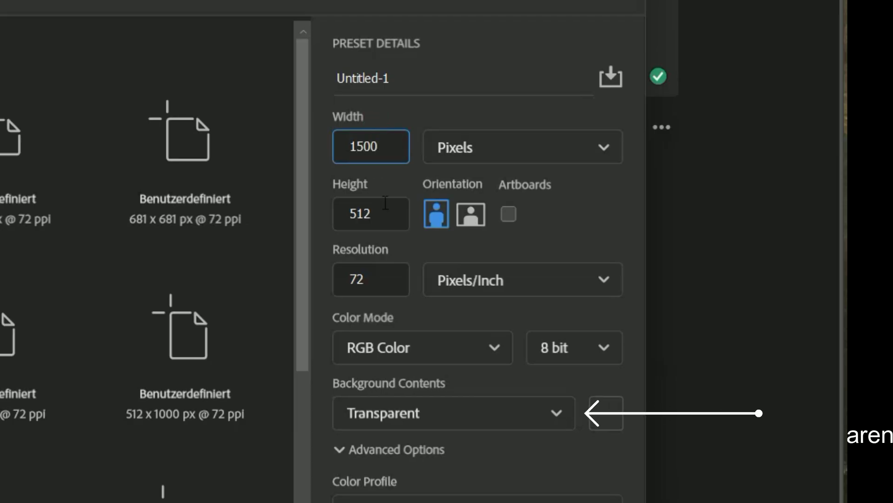
pyautogui.click(389, 213)
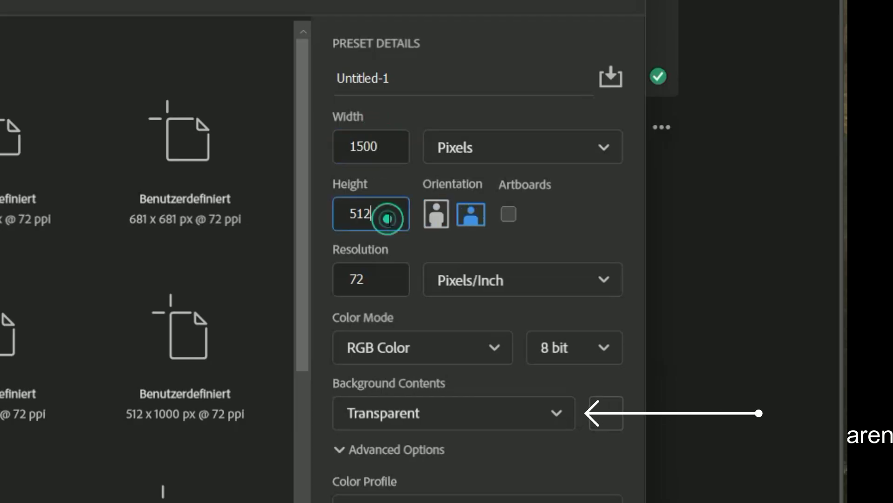
pyautogui.write('1500')
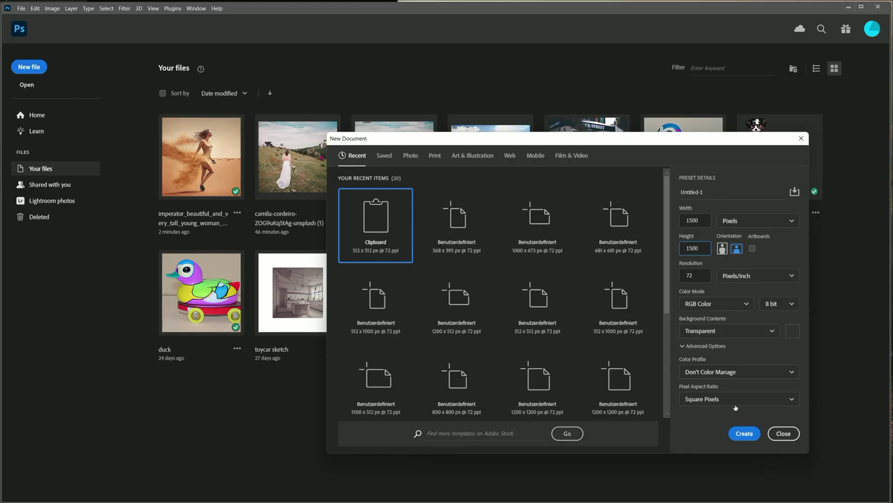
pyautogui.press('Return')
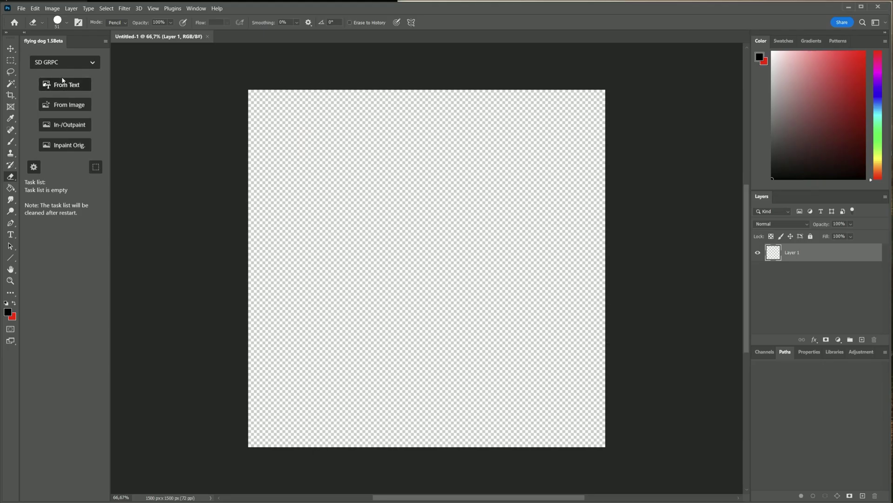
# - Open the plugin's text-to-image settings for a selection and clear the old prompt
pyautogui.click(63, 82)
pyautogui.click(531, 217)
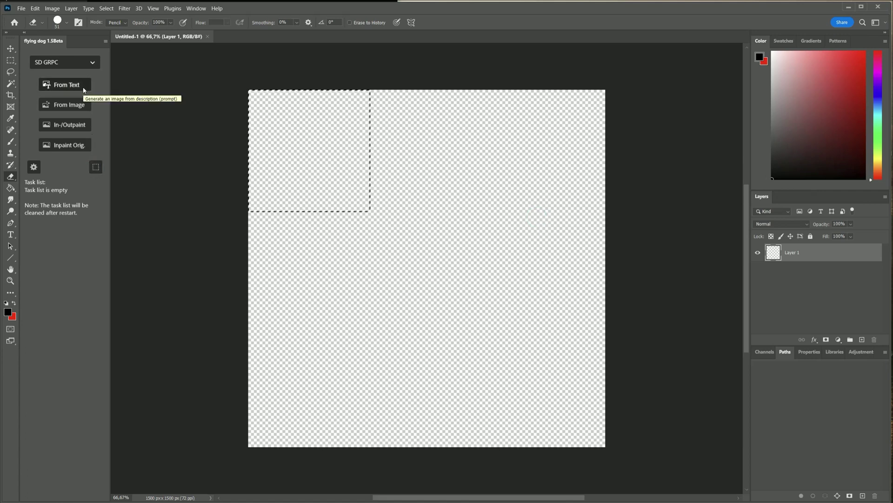
pyautogui.click(62, 85)
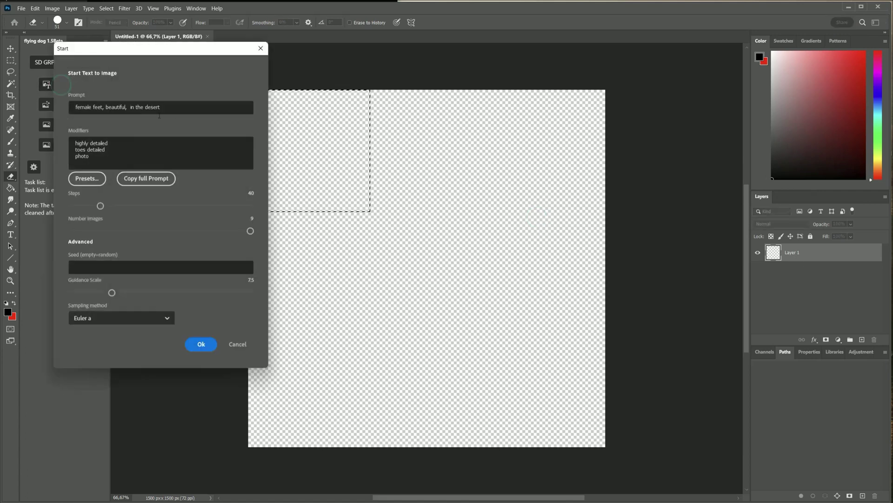
pyautogui.click(159, 114)
pyautogui.hotkey('ctrl', 'a')
pyautogui.press('BackSpace')
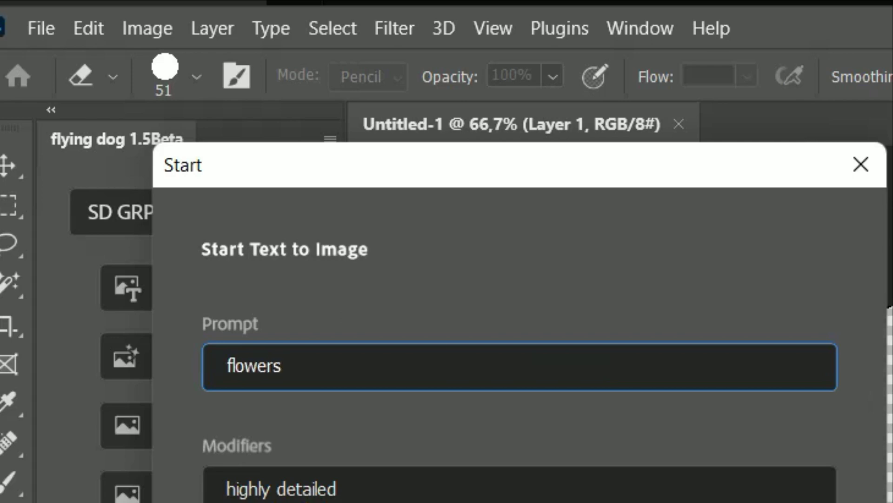
# - Drop 'toes detailed' from the modifiers, reduce to 4 images, and generate the flowers
pyautogui.click(373, 498)
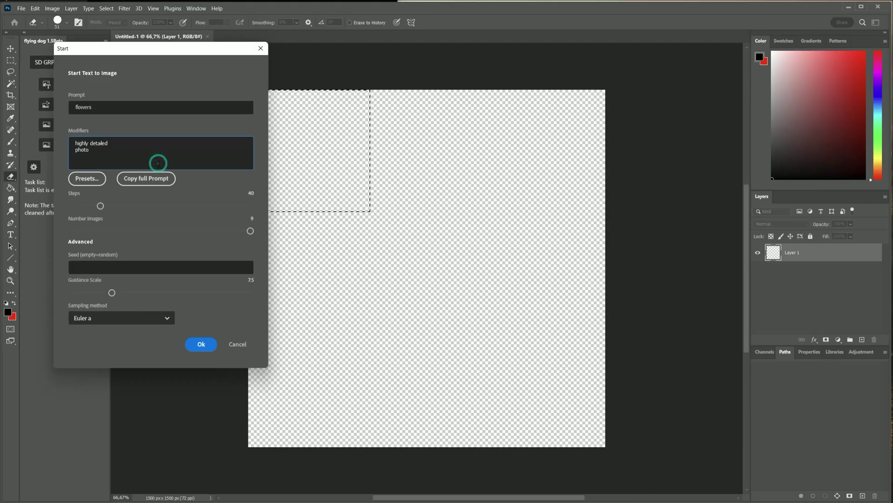
pyautogui.moveTo(250, 230); pyautogui.dragTo(127, 228)
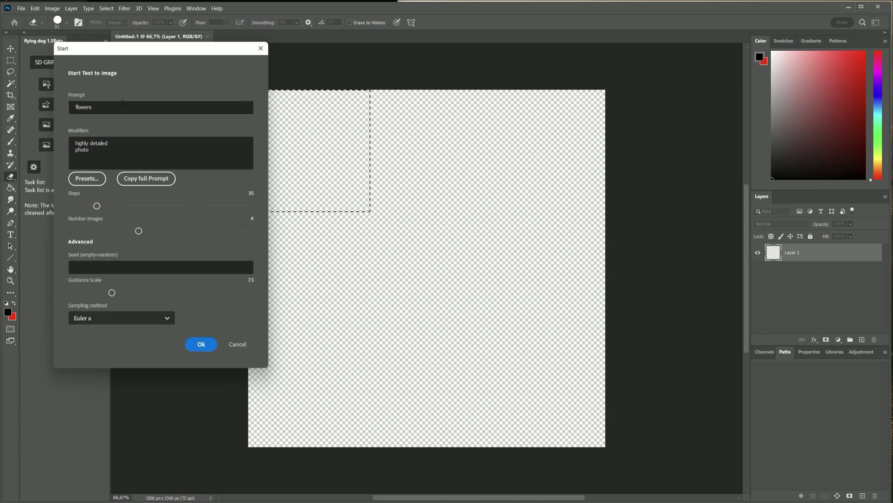
pyautogui.click(201, 344)
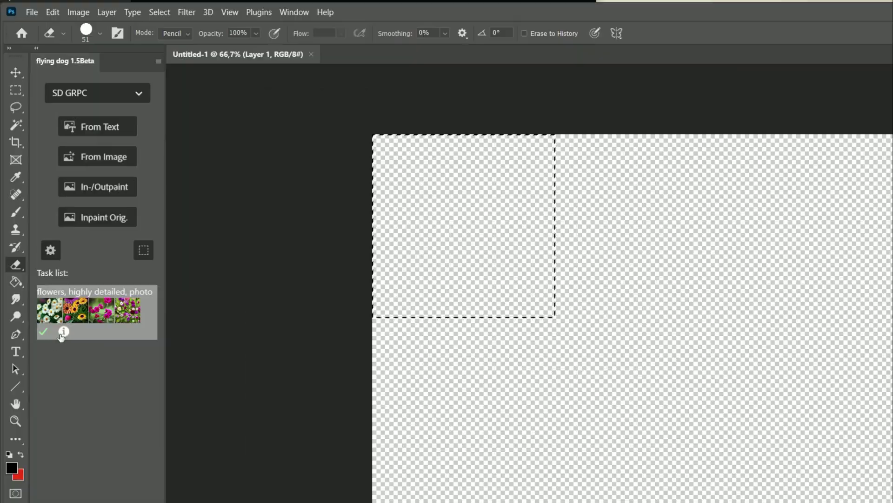
pyautogui.click(62, 333)
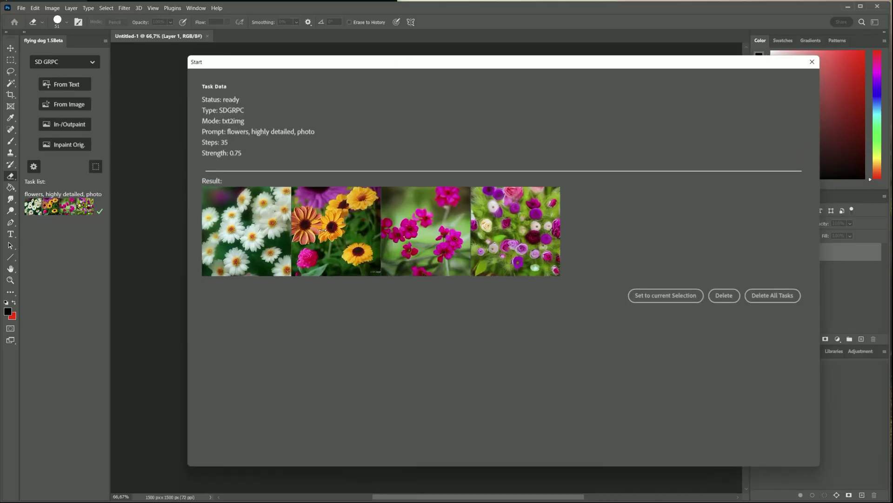
pyautogui.click(812, 62)
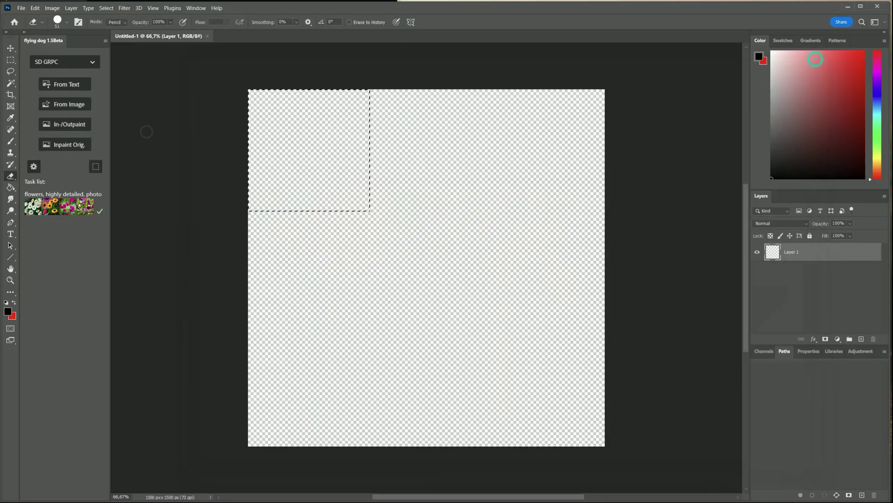
pyautogui.click(52, 205)
pyautogui.moveTo(339, 52); pyautogui.dragTo(382, 51)
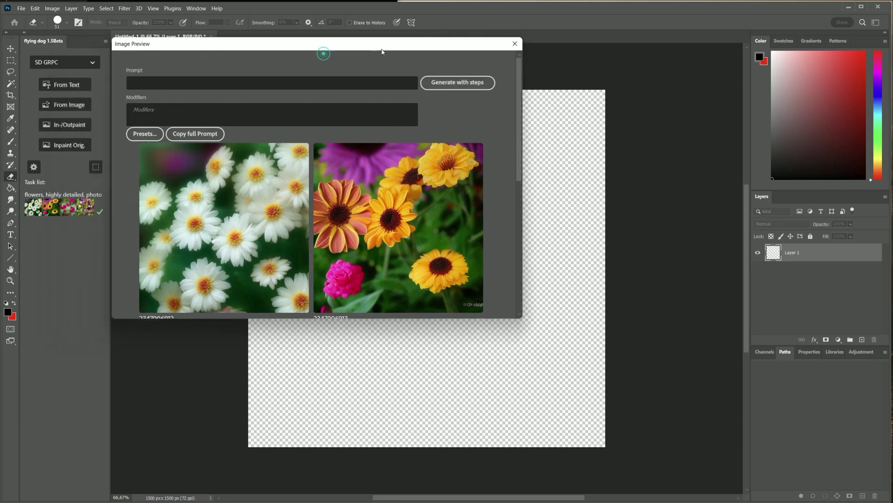
pyautogui.moveTo(524, 320); pyautogui.dragTo(786, 461)
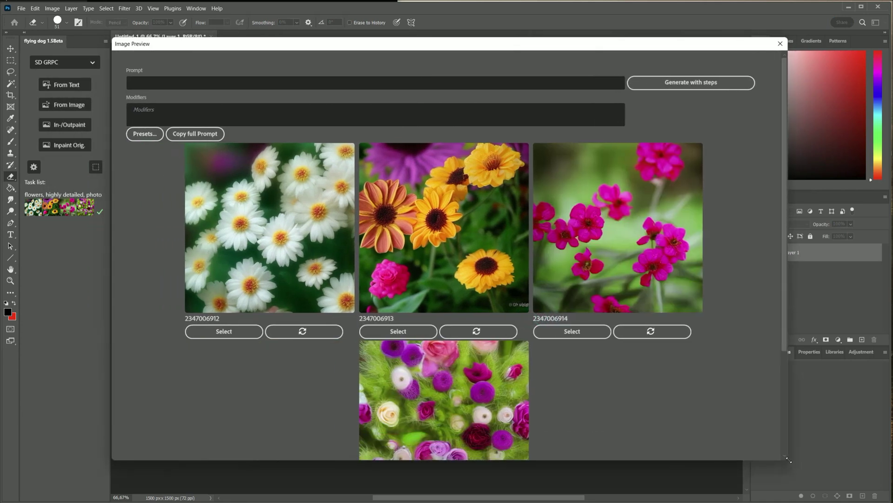
pyautogui.click(412, 337)
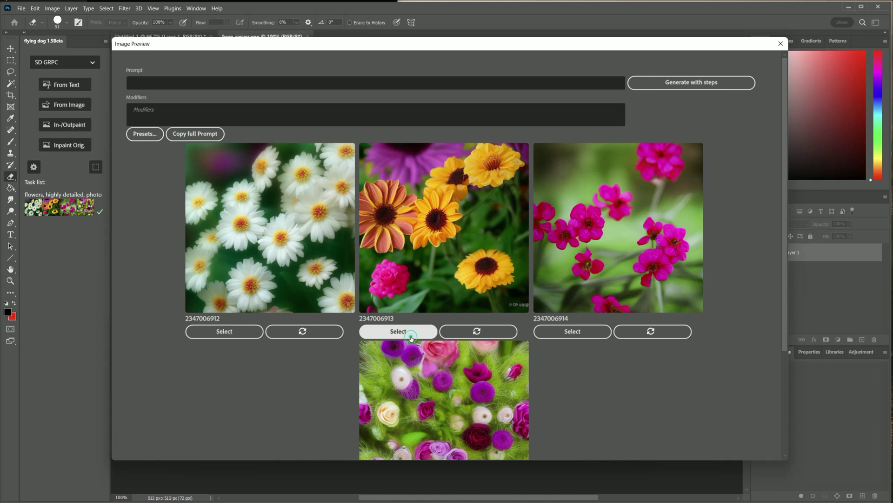
pyautogui.click(781, 44)
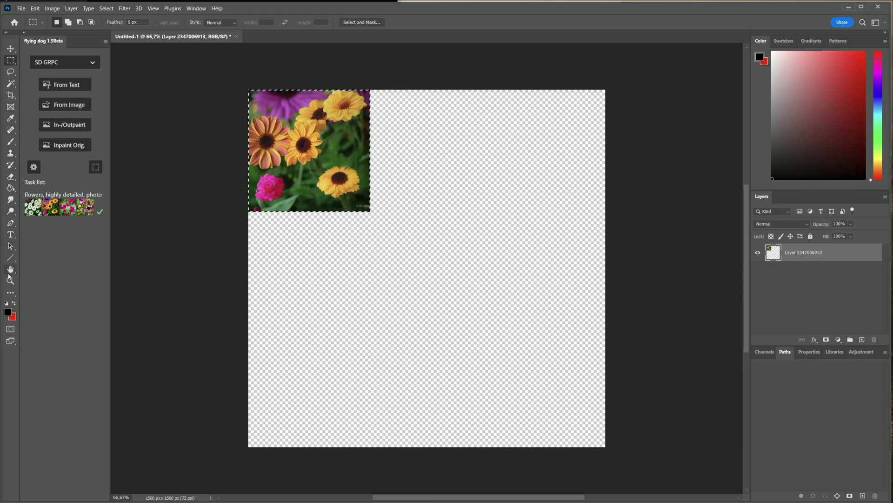
# - Zoom in and shift the selection right to half overlap the empty canvas
pyautogui.press('z')
pyautogui.moveTo(315, 147); pyautogui.dragTo(317, 146)
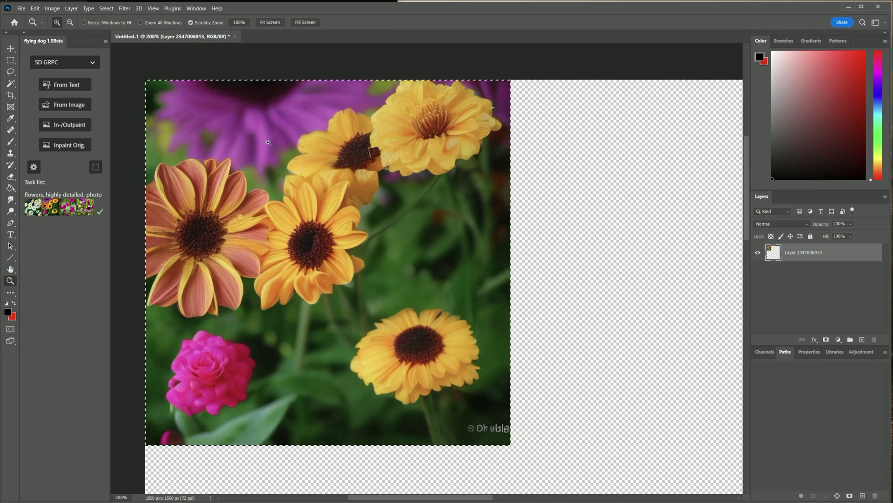
pyautogui.press('m')
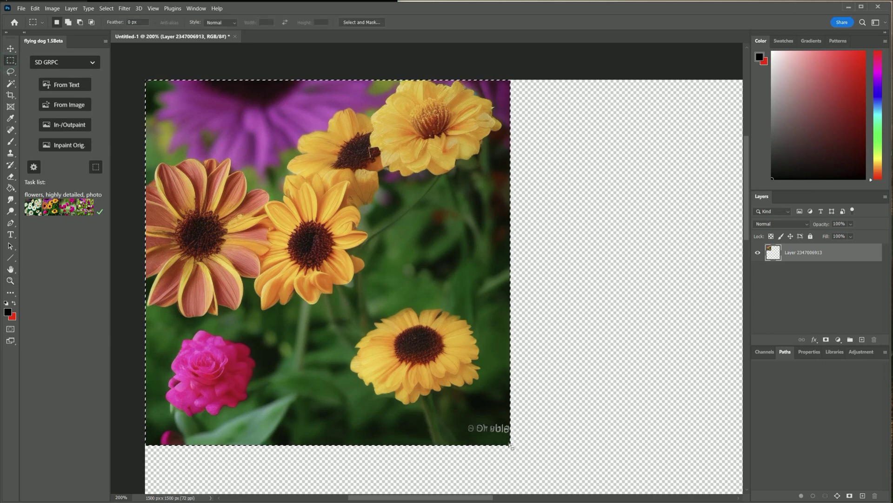
pyautogui.moveTo(512, 447); pyautogui.dragTo(649, 444)
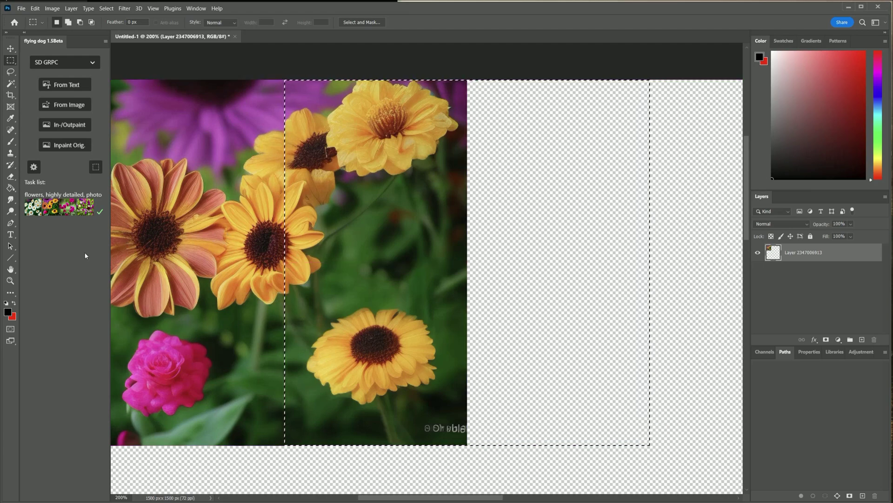
# - Erase the watermark in the flower image's corner and start In-/Outpaint
pyautogui.click(34, 167)
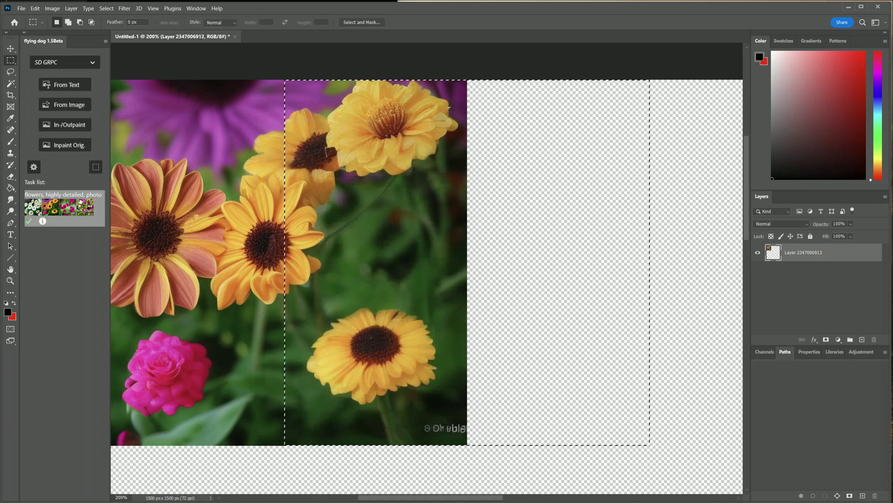
pyautogui.click(11, 177)
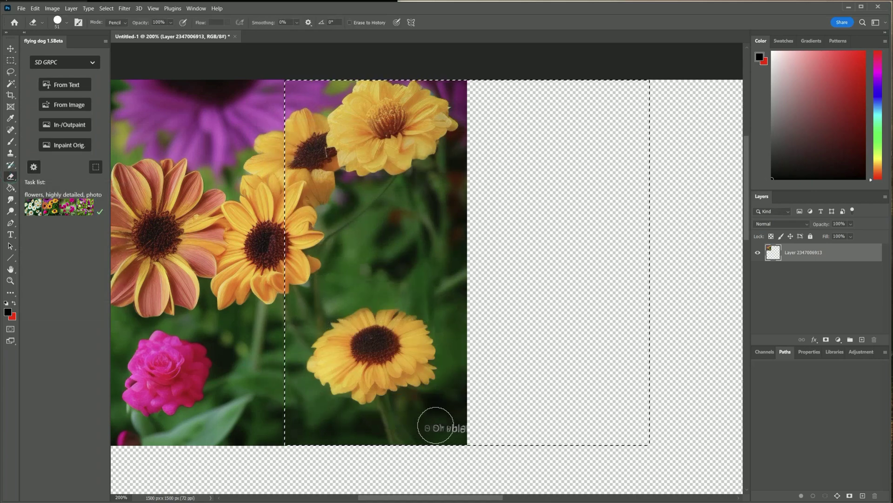
pyautogui.click(66, 124)
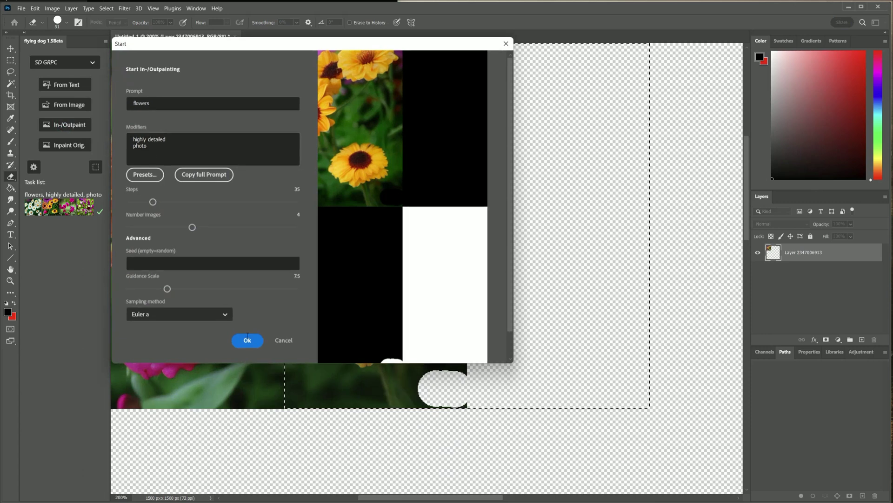
# - Run the outpainting job and open its enlarged results preview
pyautogui.click(247, 339)
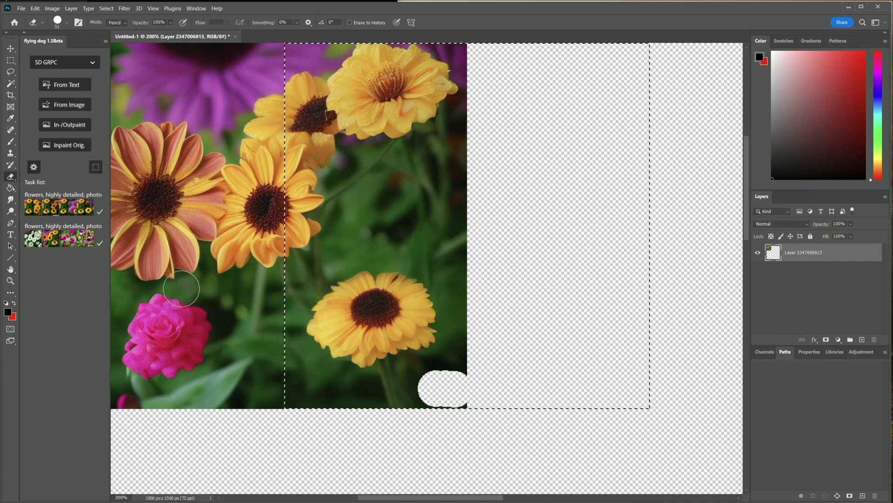
pyautogui.moveTo(57, 218)
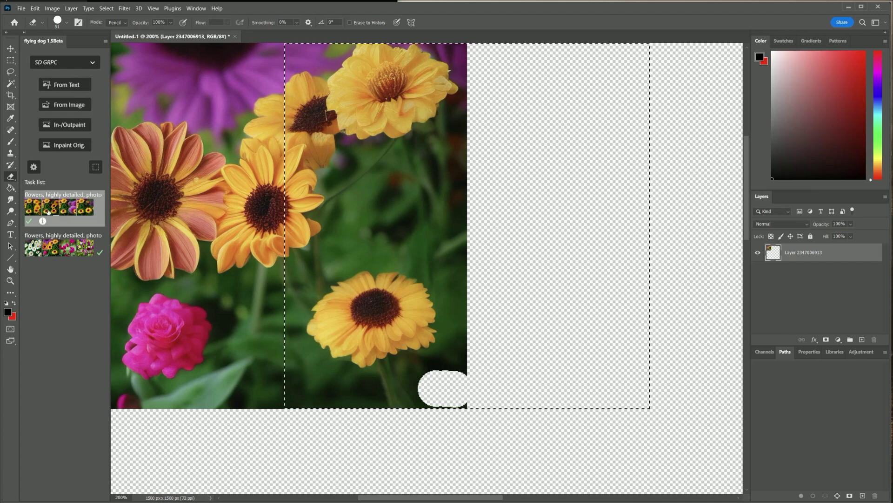
pyautogui.click(48, 212)
pyautogui.scroll(-5, 450, 235)
pyautogui.moveTo(523, 332); pyautogui.dragTo(799, 461)
pyautogui.scroll(-1, 637, 403)
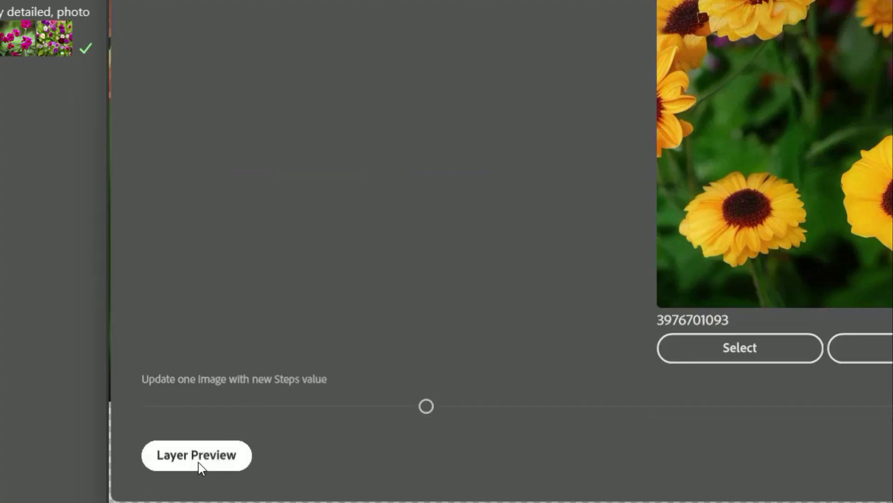
pyautogui.click(200, 466)
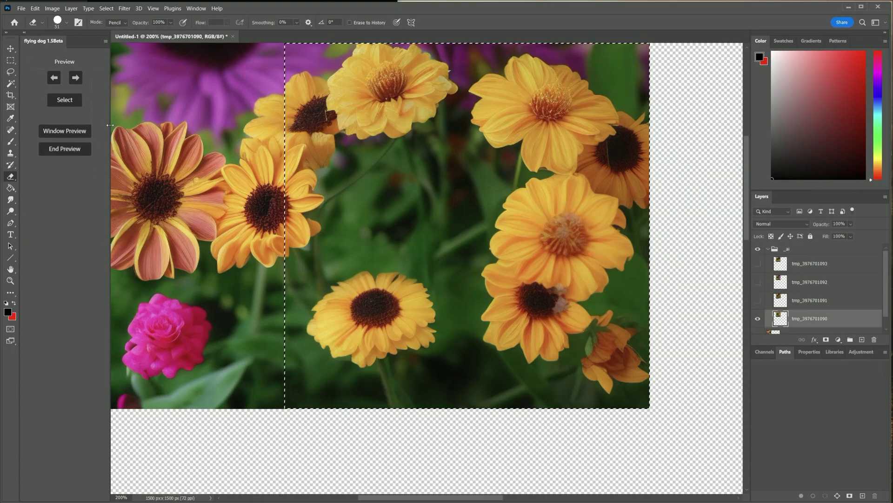
pyautogui.click(76, 77)
pyautogui.click(76, 78)
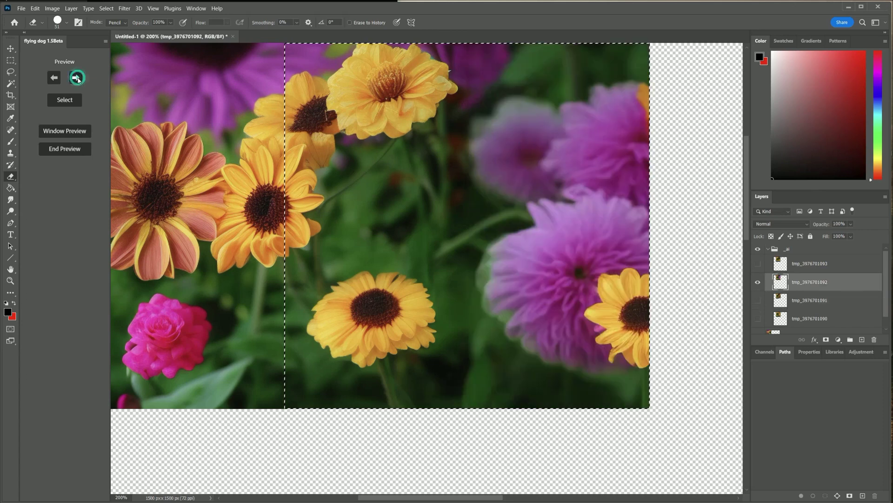
pyautogui.click(76, 78)
pyautogui.click(64, 99)
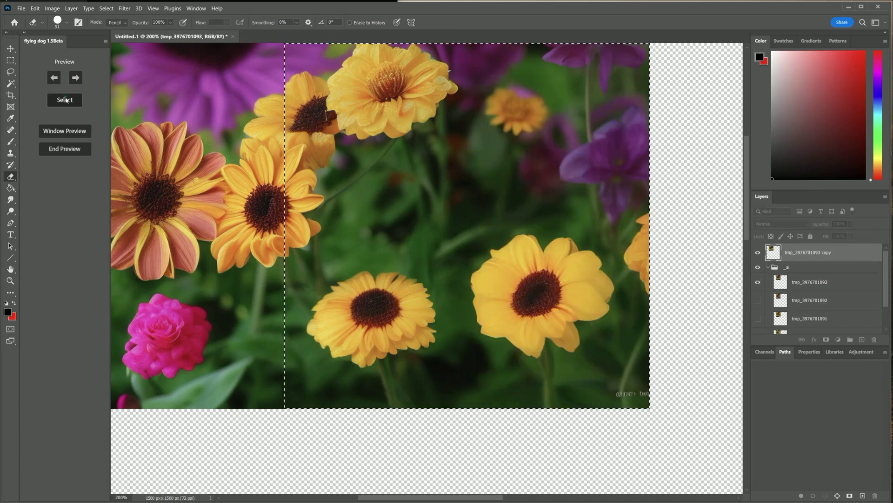
pyautogui.click(81, 150)
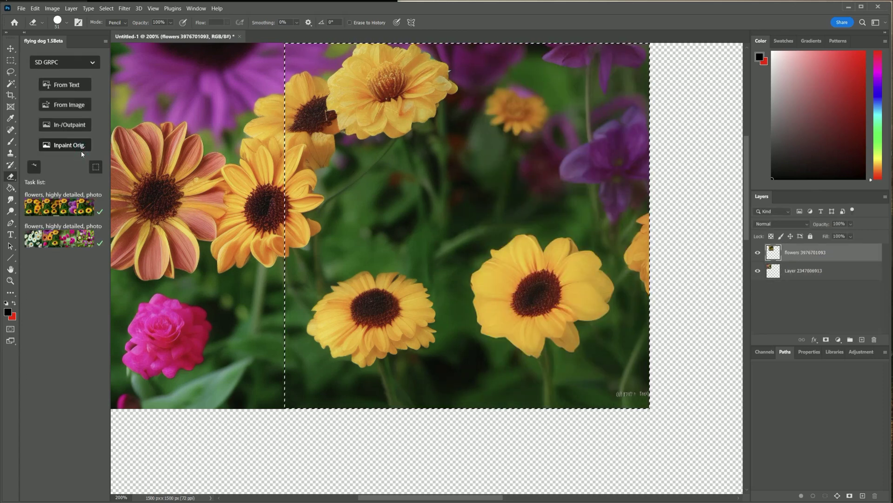
pyautogui.click(11, 281)
pyautogui.rightClick(409, 191)
# - Fit the canvas, shift the selection right over empty canvas, and run outpainting
pyautogui.click(415, 197)
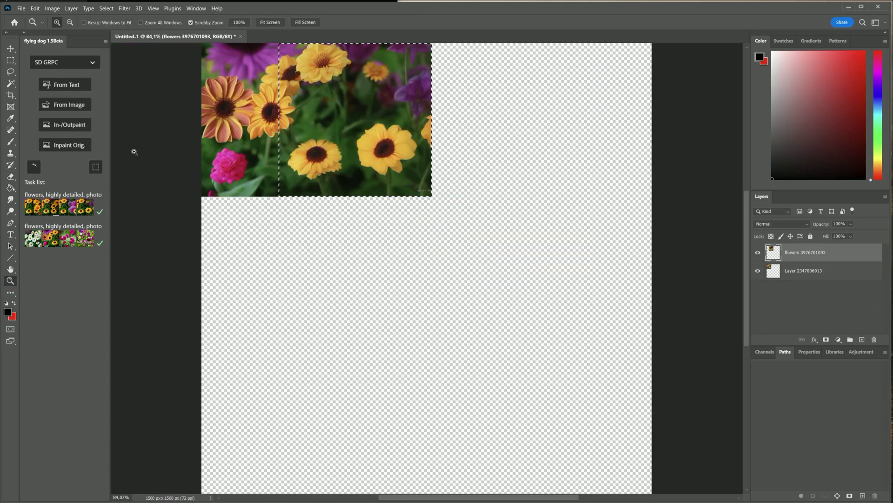
pyautogui.click(100, 169)
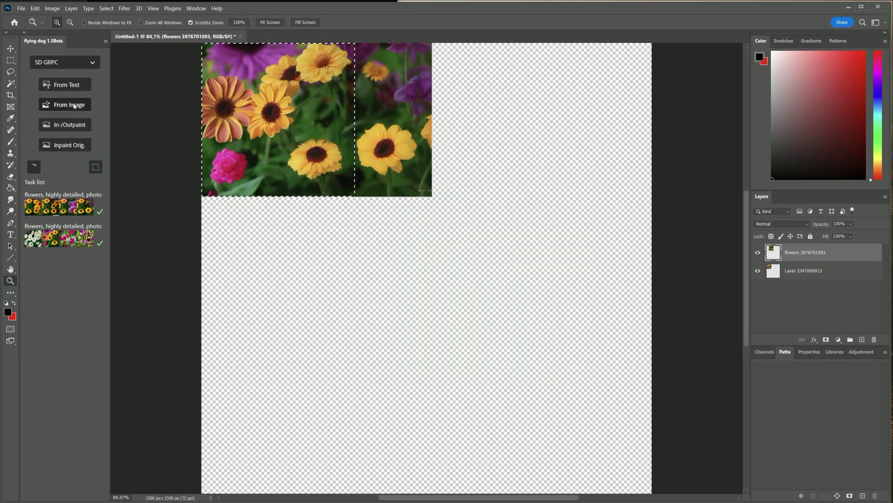
pyautogui.click(10, 61)
pyautogui.moveTo(339, 183); pyautogui.dragTo(508, 200)
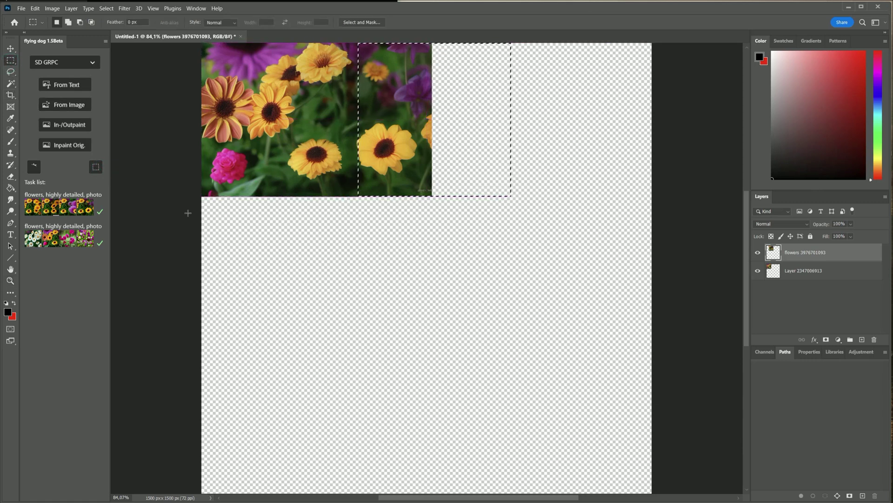
pyautogui.click(74, 128)
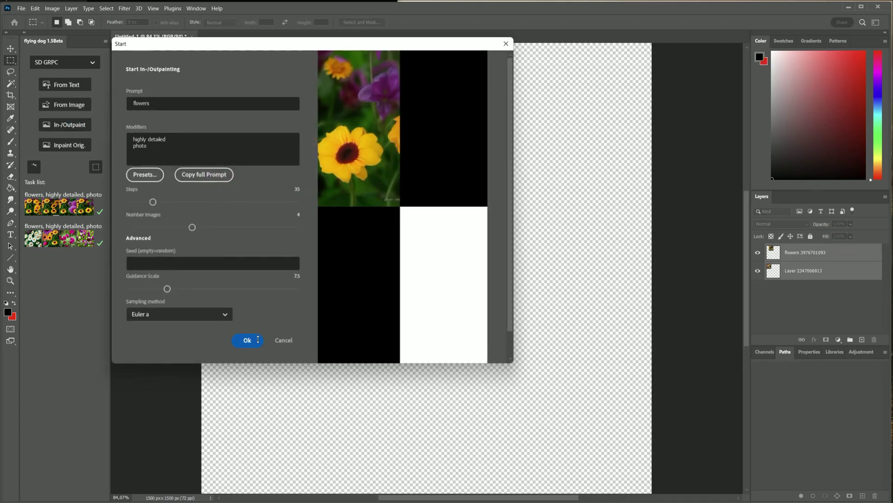
pyautogui.click(248, 341)
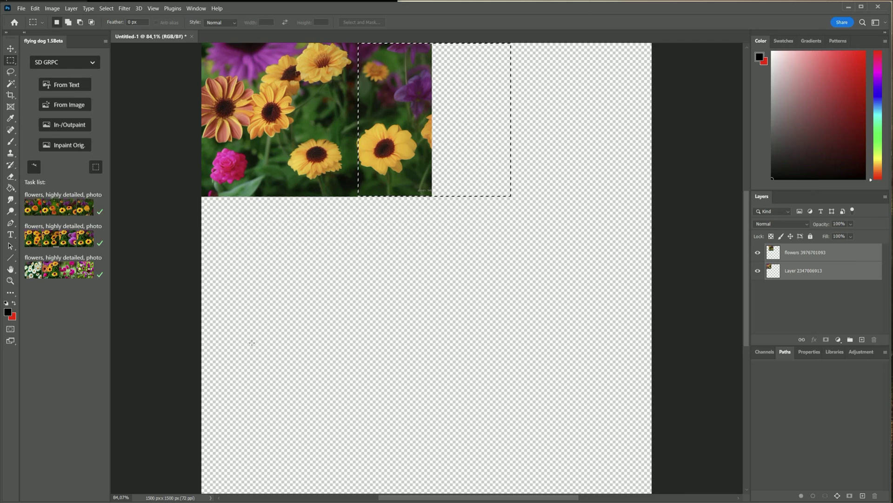
pyautogui.click(48, 214)
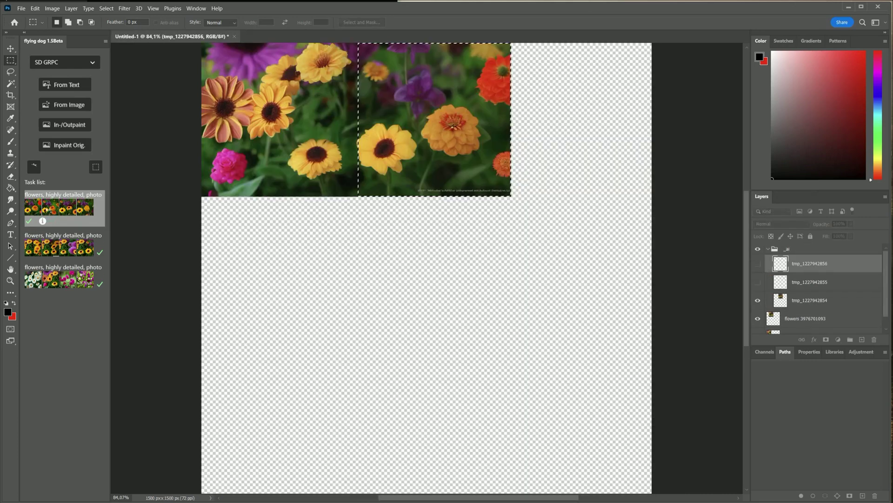
pyautogui.click(75, 78)
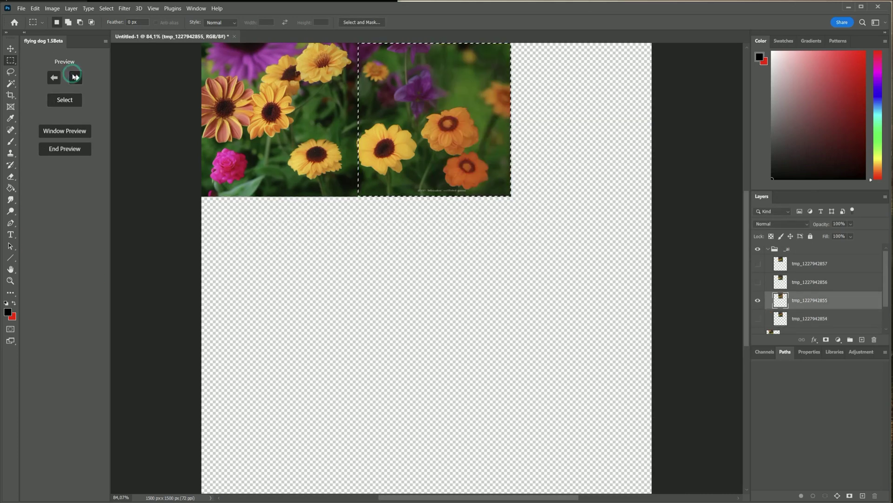
pyautogui.click(75, 77)
pyautogui.click(74, 77)
pyautogui.click(54, 78)
pyautogui.click(54, 78)
pyautogui.click(54, 78)
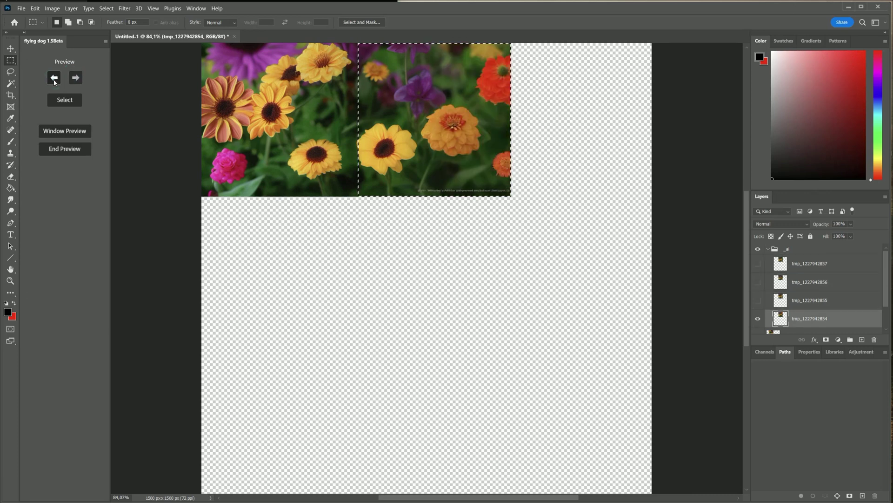
pyautogui.click(65, 99)
pyautogui.click(70, 149)
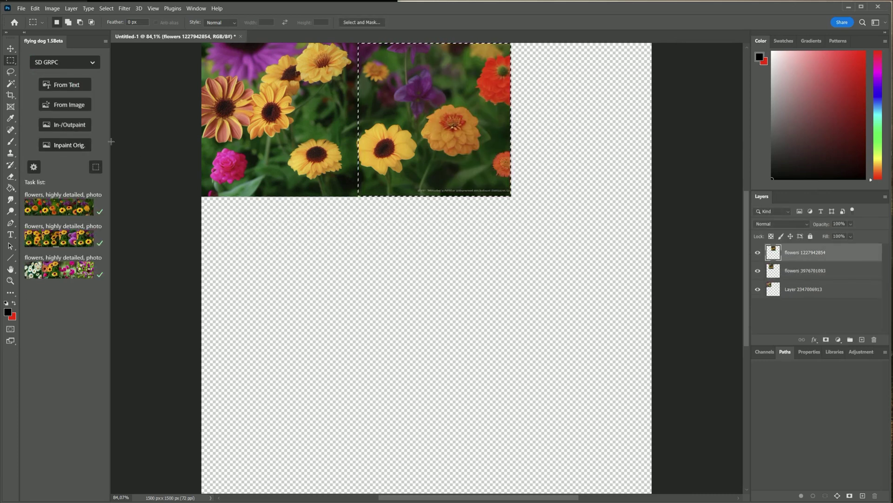
pyautogui.click(11, 177)
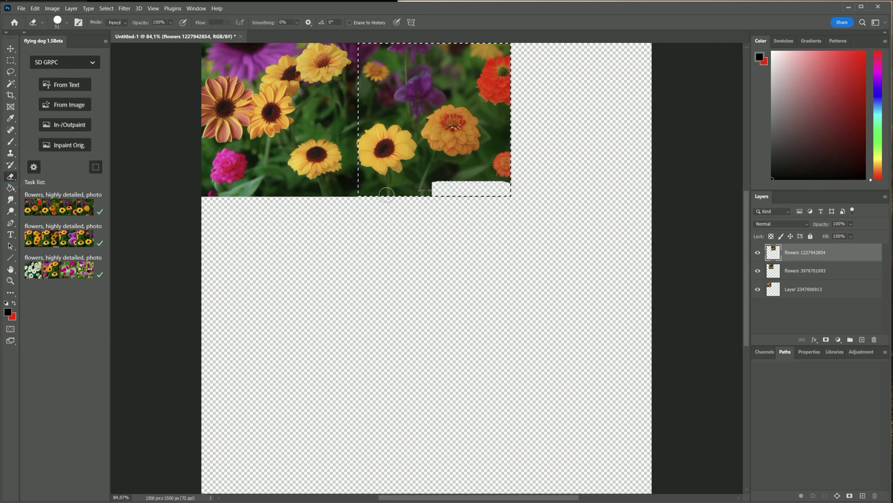
# - Frame the blank area right of the flowers and start outpainting it
pyautogui.click(807, 273)
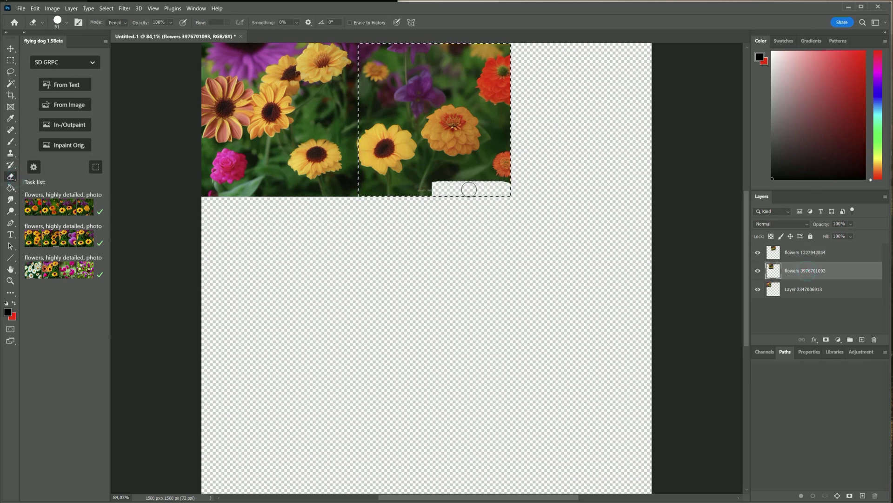
pyautogui.click(10, 60)
pyautogui.moveTo(415, 42)
pyautogui.mouseDown()
pyautogui.moveTo(628, 193)
pyautogui.moveTo(568, 196)
pyautogui.mouseUp()
pyautogui.click(65, 124)
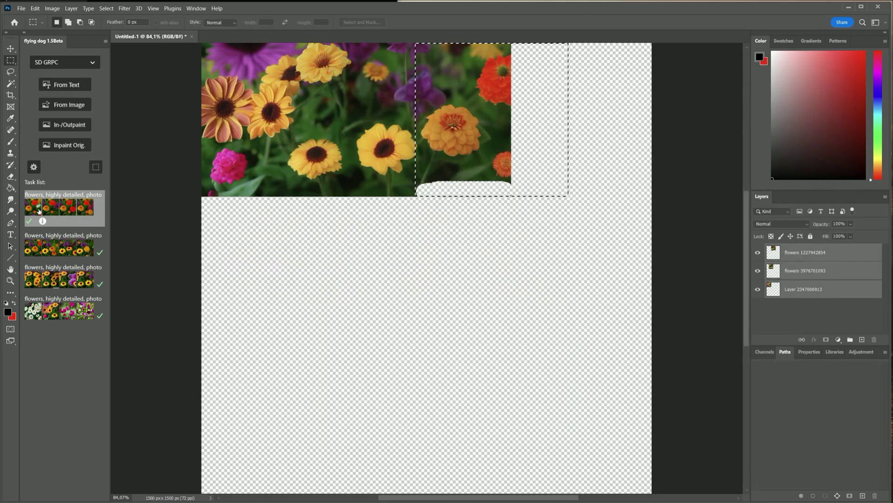
pyautogui.click(64, 99)
pyautogui.moveTo(498, 43)
pyautogui.mouseDown()
pyautogui.moveTo(664, 191)
pyautogui.moveTo(657, 195)
pyautogui.mouseUp()
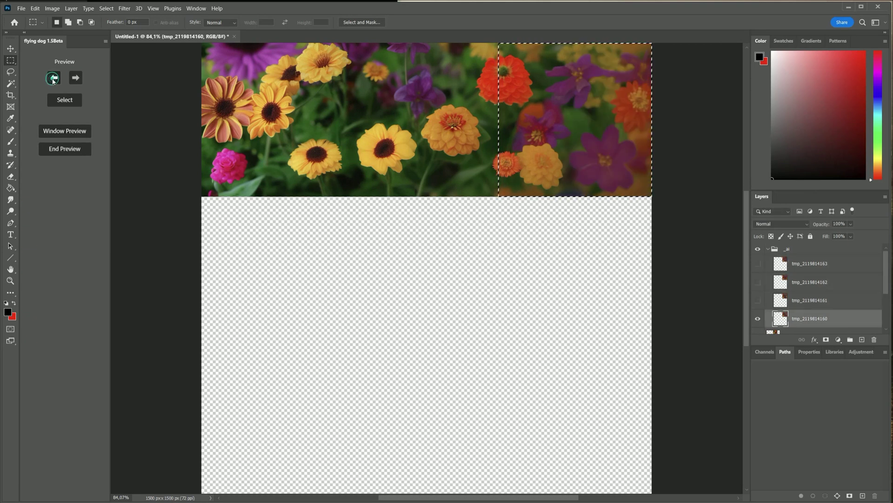
pyautogui.click(65, 100)
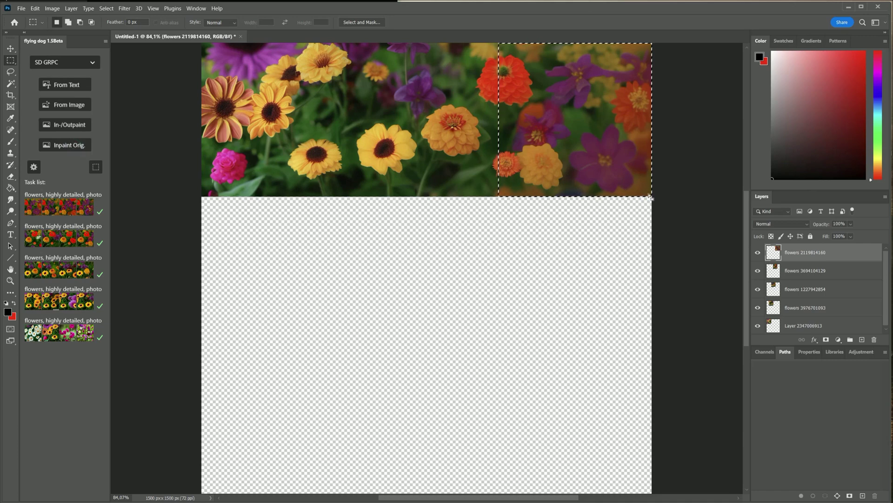
pyautogui.moveTo(650, 195); pyautogui.dragTo(354, 288)
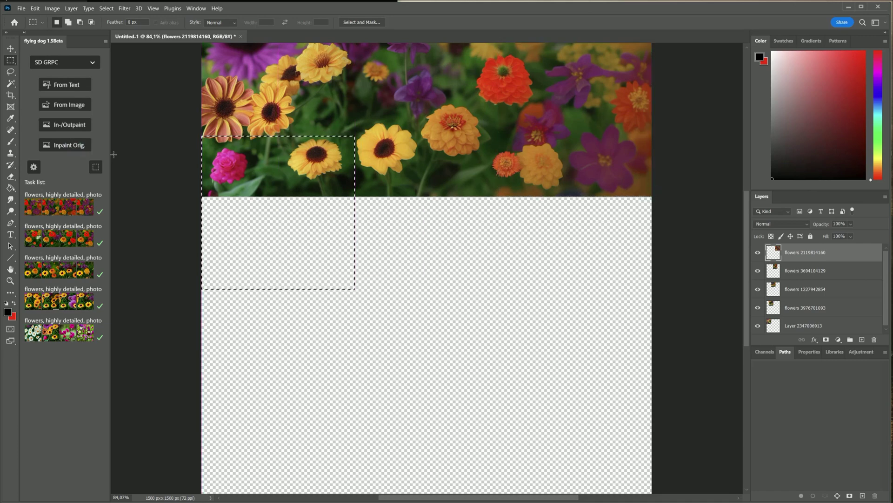
pyautogui.click(78, 124)
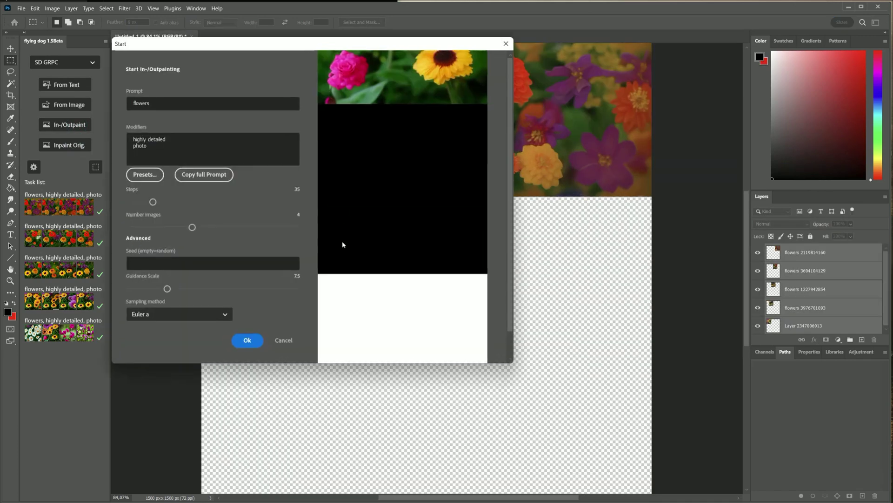
pyautogui.click(247, 340)
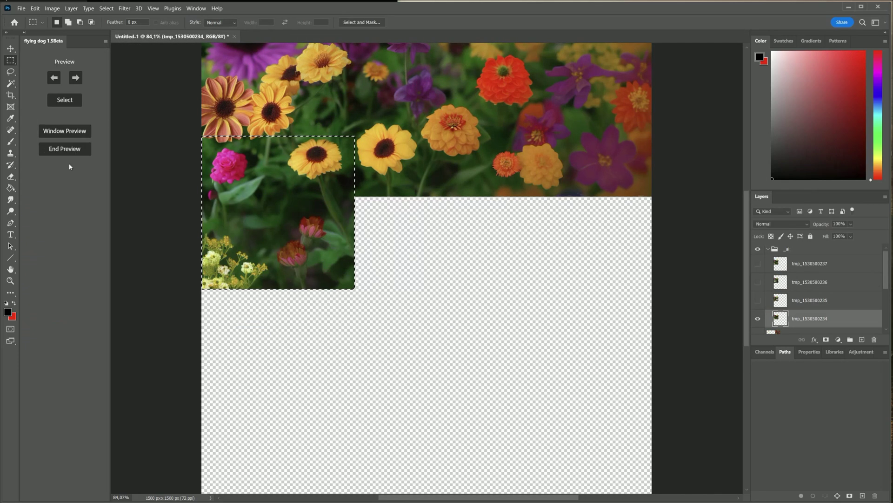
pyautogui.click(56, 78)
pyautogui.click(57, 77)
pyautogui.click(64, 100)
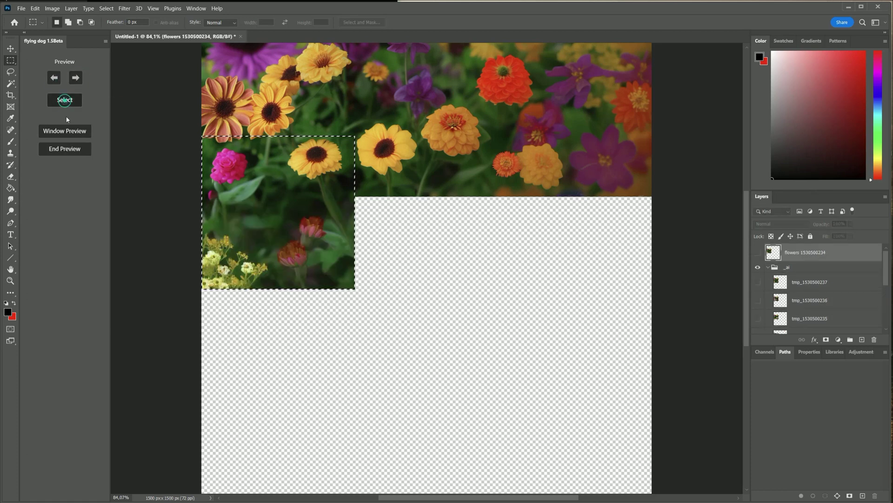
# - Switch the generator to DALL-E 2 and move a default-sized selection toward the centre
pyautogui.click(64, 149)
pyautogui.click(80, 62)
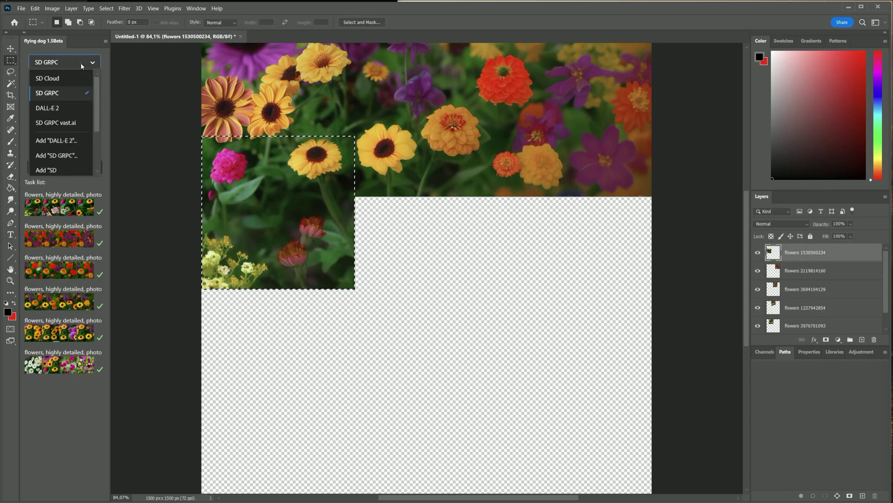
pyautogui.click(64, 104)
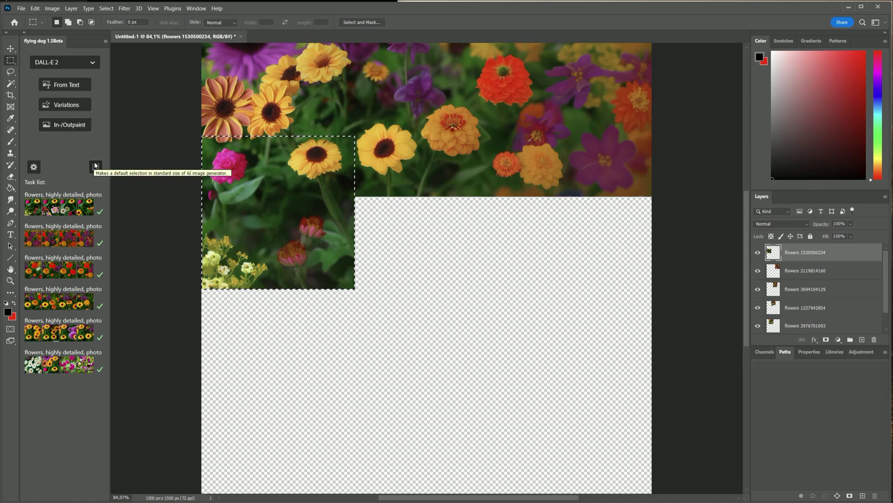
pyautogui.click(79, 125)
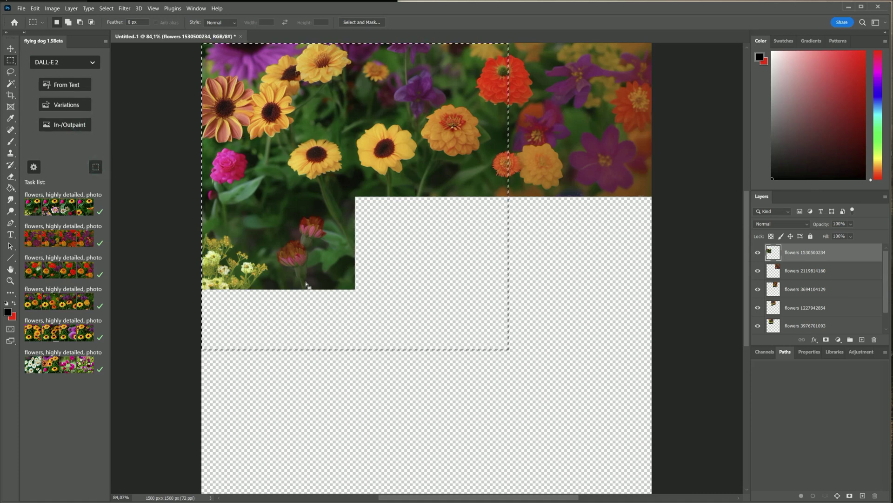
pyautogui.moveTo(506, 345); pyautogui.dragTo(572, 412)
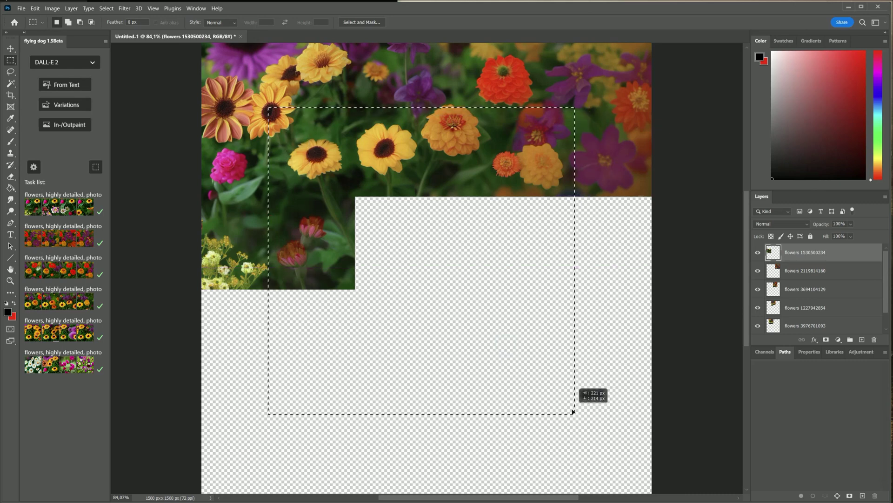
# - Run a DALL-E 2 outpaint of the centre area with the prompt 'flowers'
pyautogui.click(69, 124)
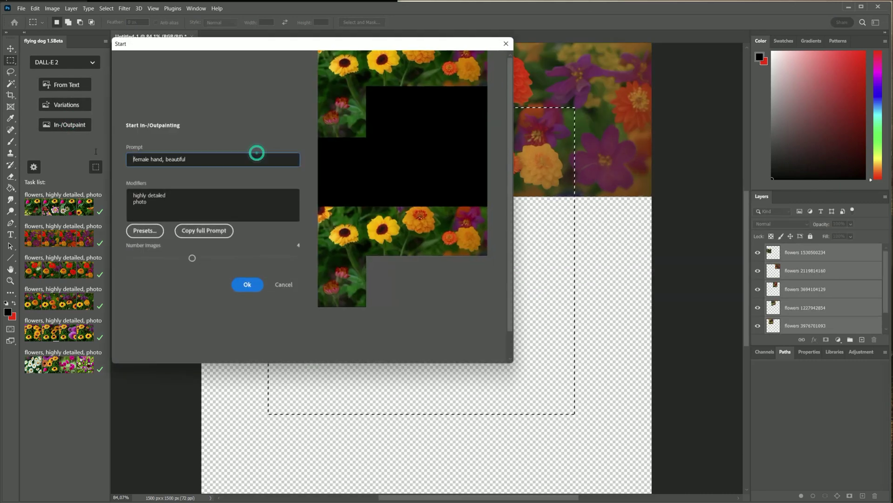
pyautogui.tripleClick(205, 159)
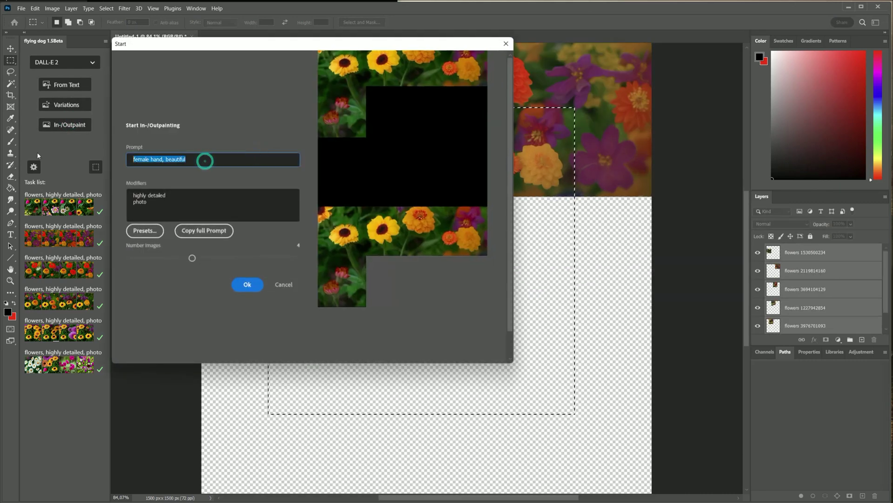
pyautogui.write('flowers')
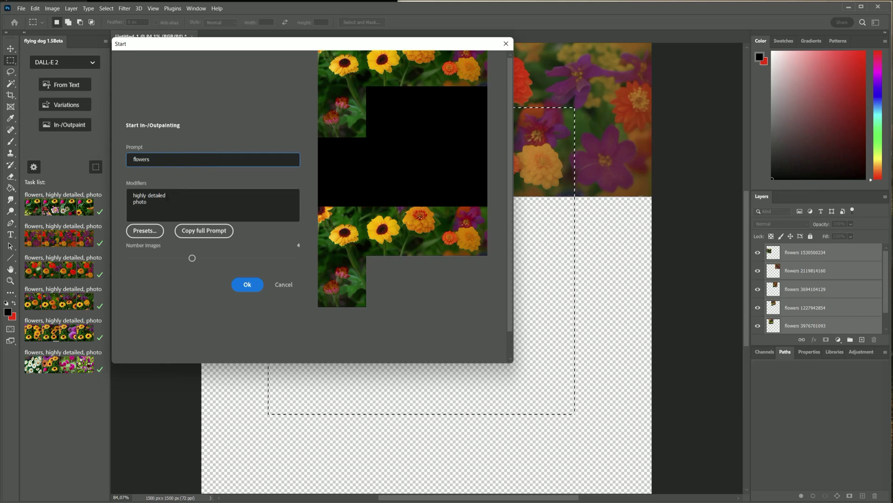
pyautogui.click(261, 284)
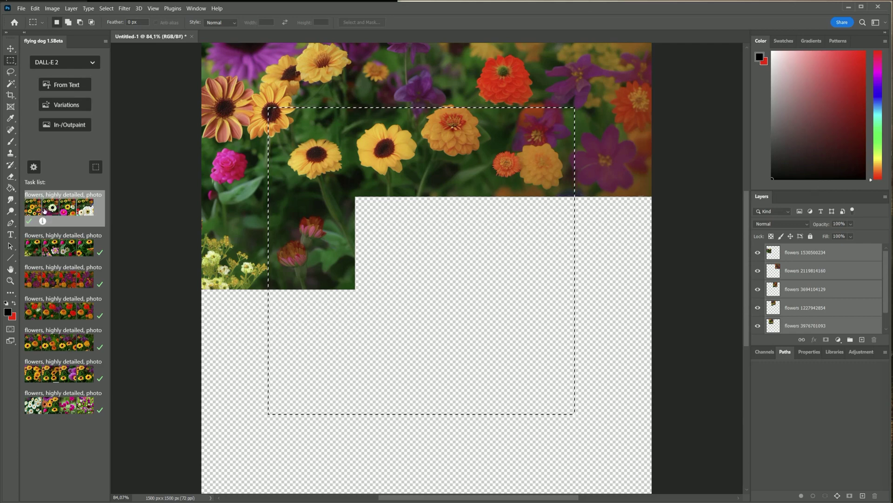
# - Review the generated images and load the yellow-flower result as temporary layer tmp_0
pyautogui.click(45, 212)
pyautogui.scroll(-4, 300, 242)
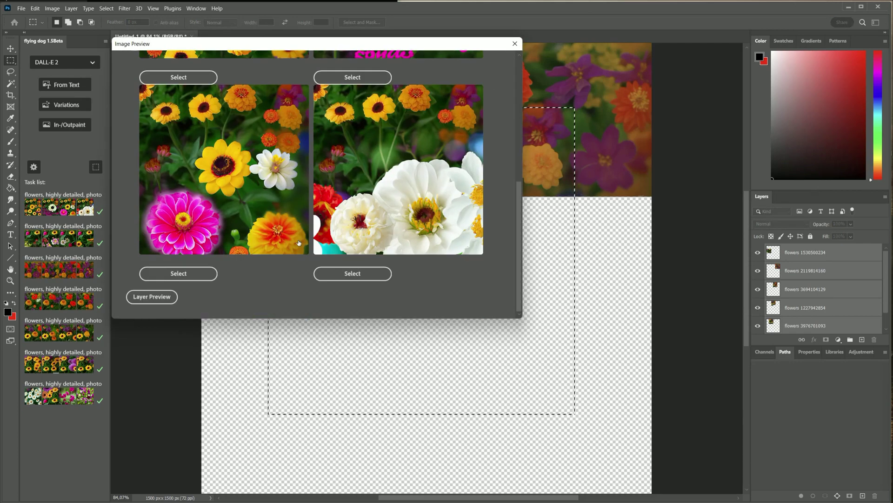
pyautogui.scroll(4, 299, 241)
pyautogui.click(48, 212)
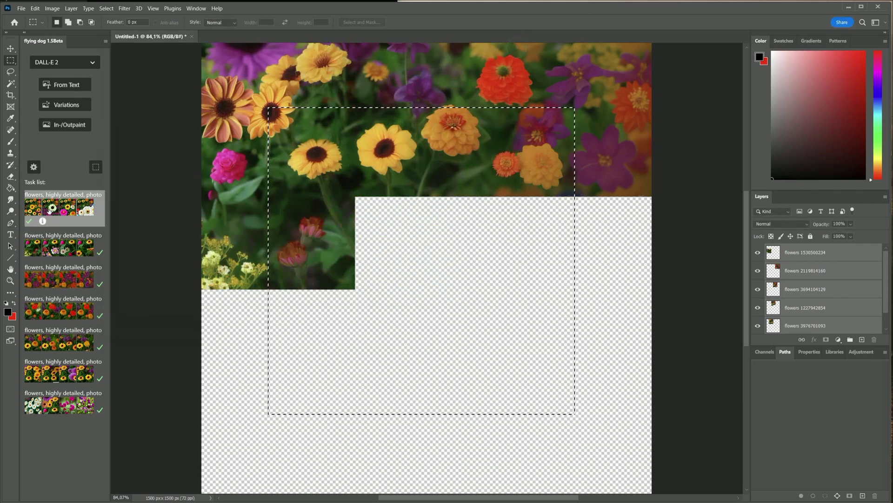
pyautogui.click(49, 210)
pyautogui.scroll(-4, 300, 241)
pyautogui.click(152, 295)
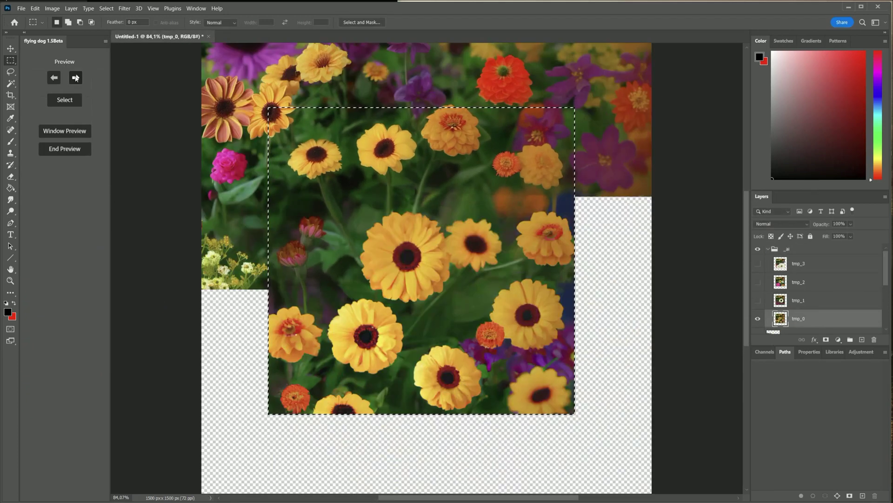
# - Browse the generated fills and keep the first yellow-flower variant as a layer
pyautogui.click(76, 79)
pyautogui.click(76, 78)
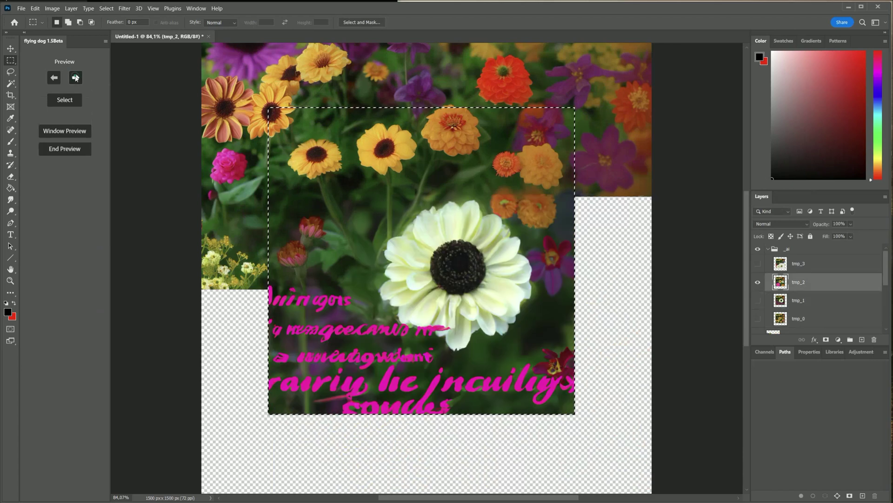
pyautogui.click(75, 78)
pyautogui.click(54, 77)
pyautogui.click(54, 78)
pyautogui.click(54, 78)
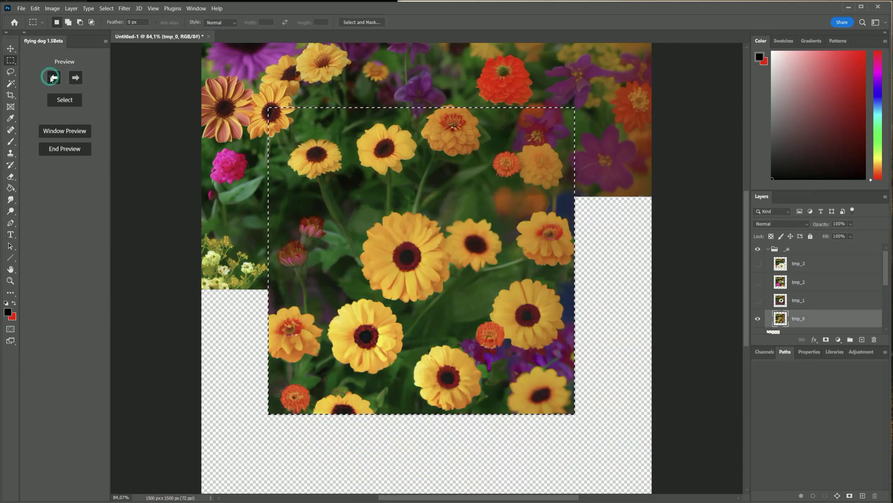
pyautogui.click(59, 98)
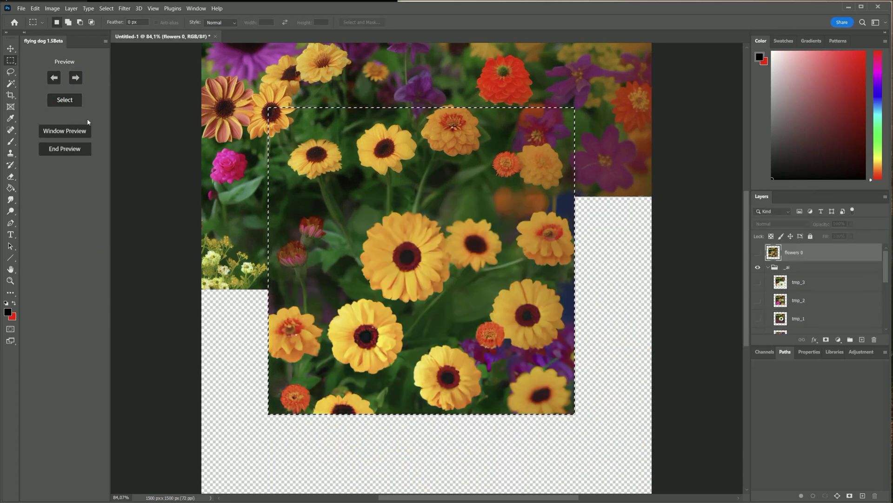
pyautogui.click(64, 148)
# - Outpaint the canvas's lower-left area and keep a chosen variant as a layer
pyautogui.moveTo(573, 412); pyautogui.dragTo(508, 477)
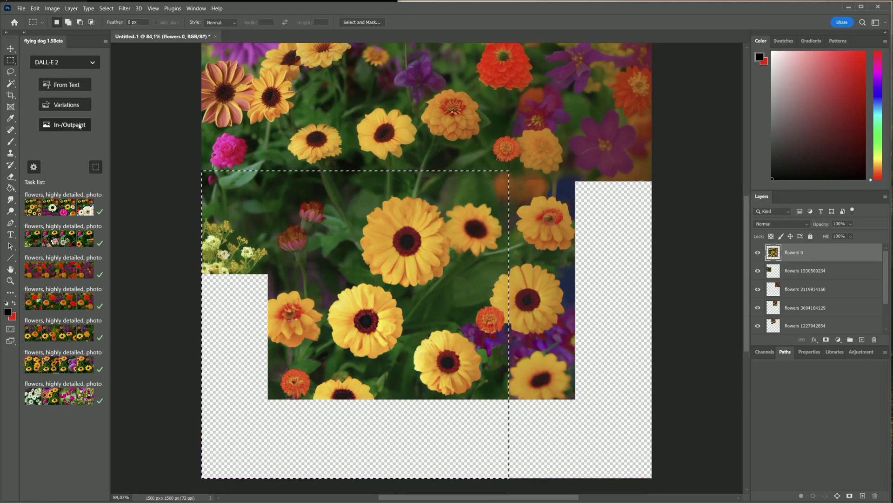
pyautogui.click(79, 124)
pyautogui.click(244, 284)
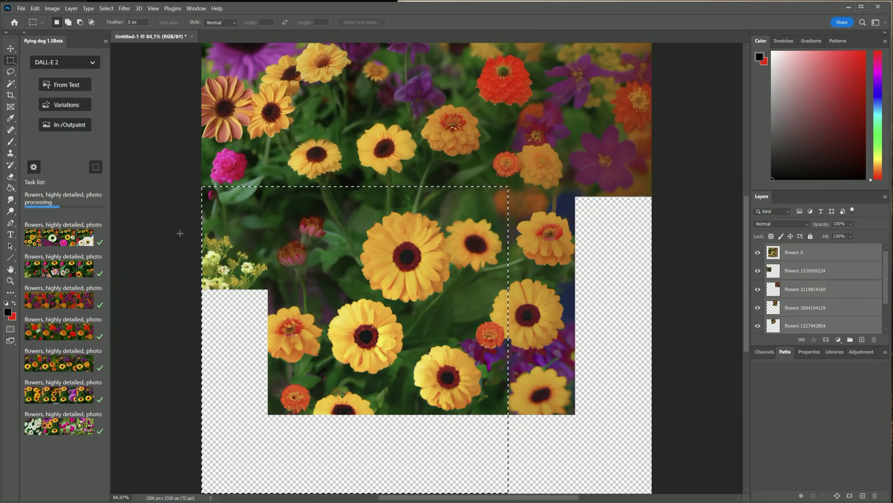
pyautogui.click(75, 75)
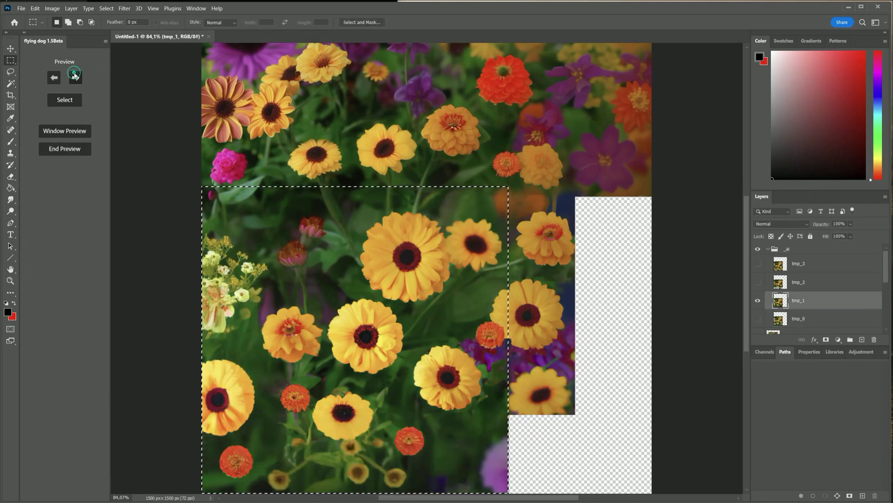
pyautogui.click(74, 76)
pyautogui.click(75, 75)
pyautogui.click(65, 99)
# - Outpaint the bottom-right area and preview the results through to the fourth variant
pyautogui.click(80, 154)
pyautogui.moveTo(510, 490); pyautogui.dragTo(654, 491)
pyautogui.click(65, 124)
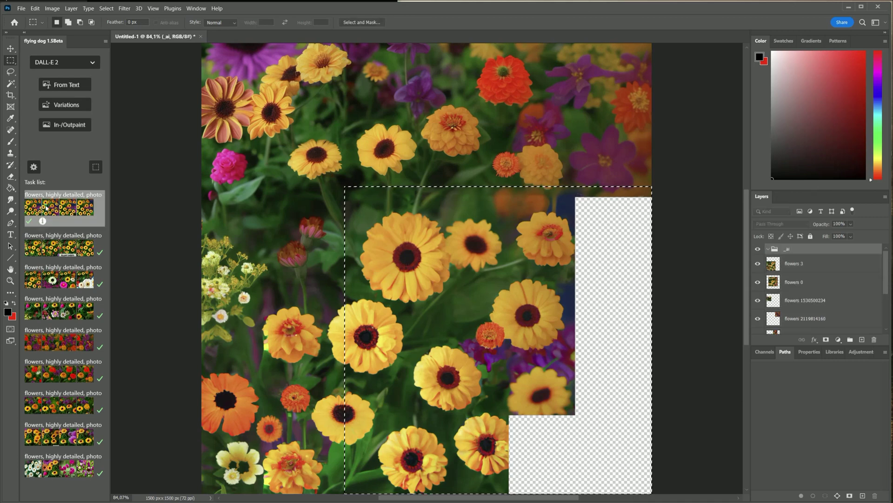
pyautogui.click(46, 208)
pyautogui.click(76, 79)
pyautogui.click(77, 79)
pyautogui.click(77, 79)
pyautogui.click(77, 80)
pyautogui.click(76, 79)
pyautogui.click(76, 79)
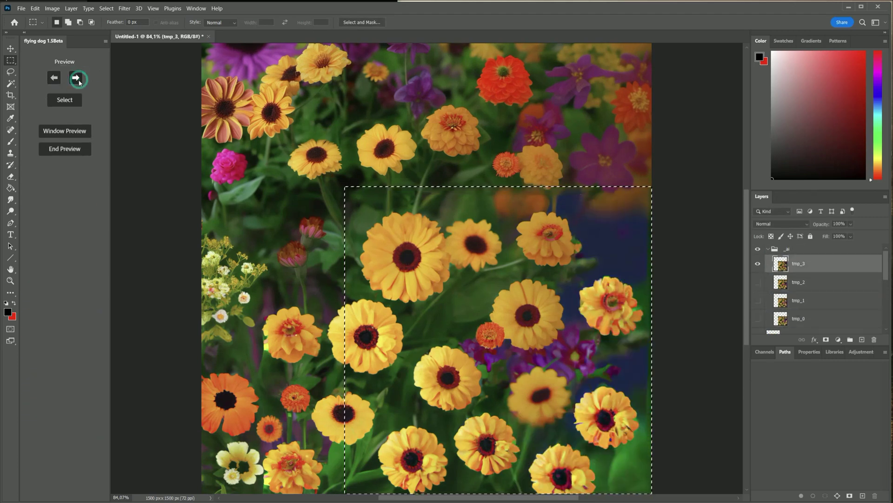
pyautogui.click(65, 100)
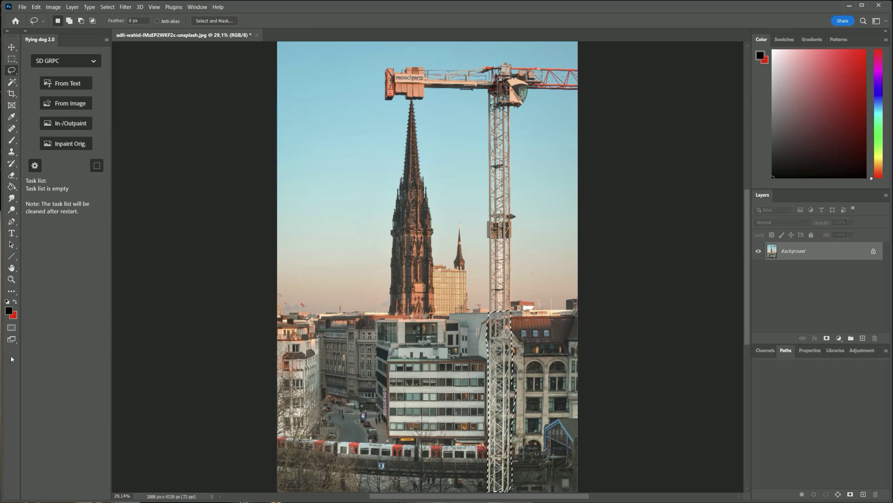
pyautogui.click(36, 6)
pyautogui.click(99, 154)
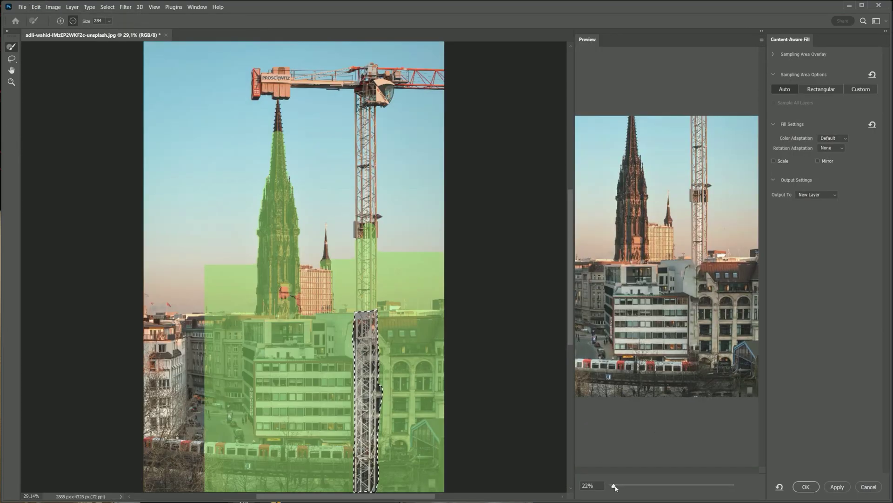
pyautogui.moveTo(613, 485); pyautogui.dragTo(624, 486)
pyautogui.moveTo(604, 167); pyautogui.dragTo(604, 227)
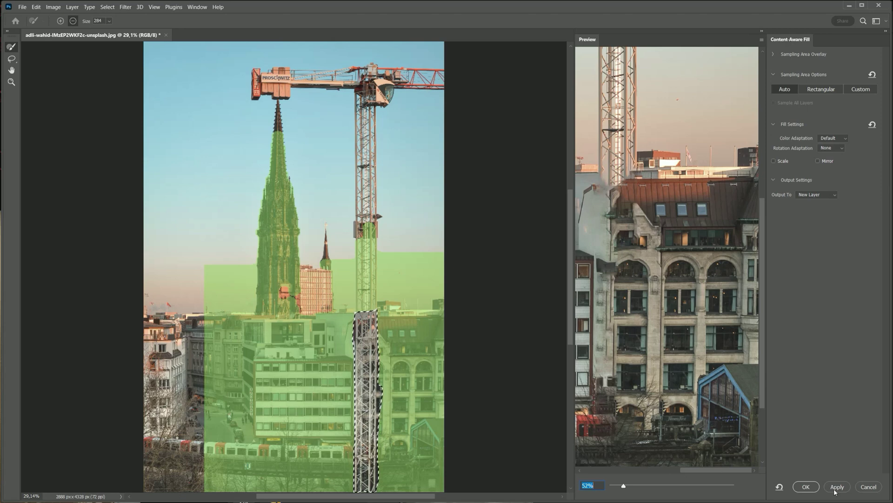
pyautogui.moveTo(602, 160); pyautogui.dragTo(614, 259)
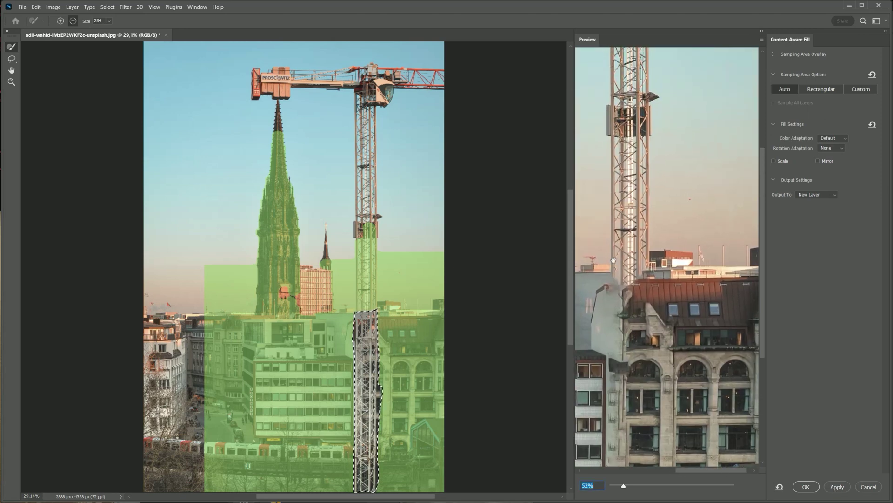
pyautogui.click(869, 487)
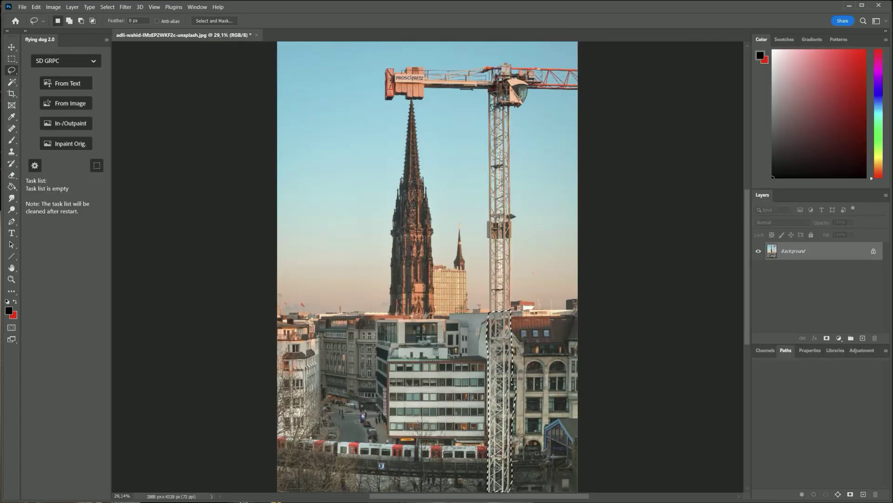
# - Create a Background copy layer and hide the original Background
pyautogui.click(96, 165)
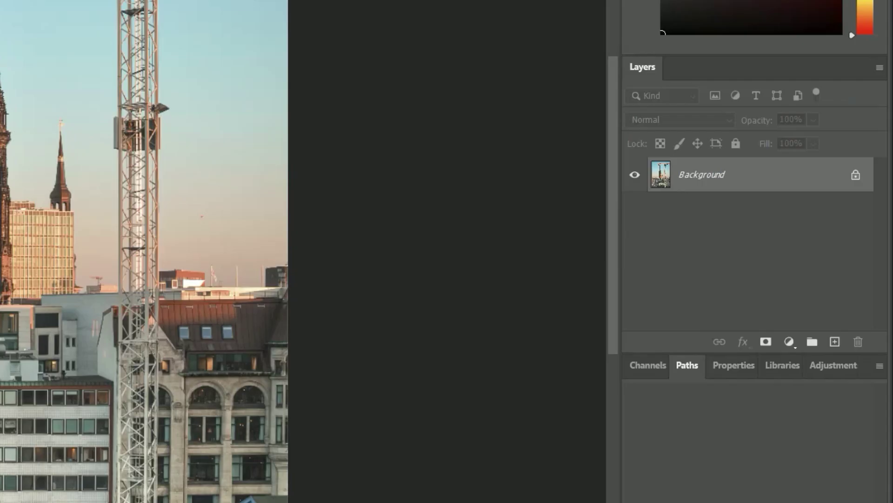
pyautogui.moveTo(661, 182); pyautogui.dragTo(835, 341)
pyautogui.click(635, 209)
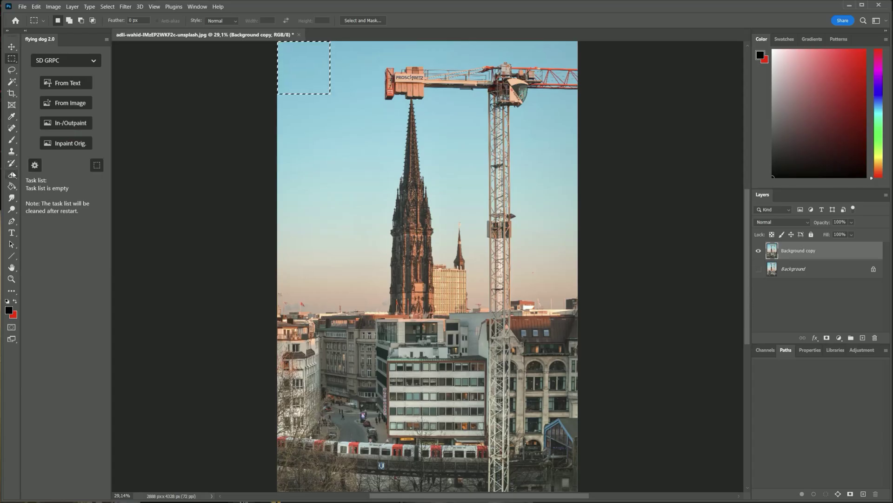
# - Set the Eraser to Pencil mode with a 259 px brush at 100% hardness
pyautogui.click(12, 174)
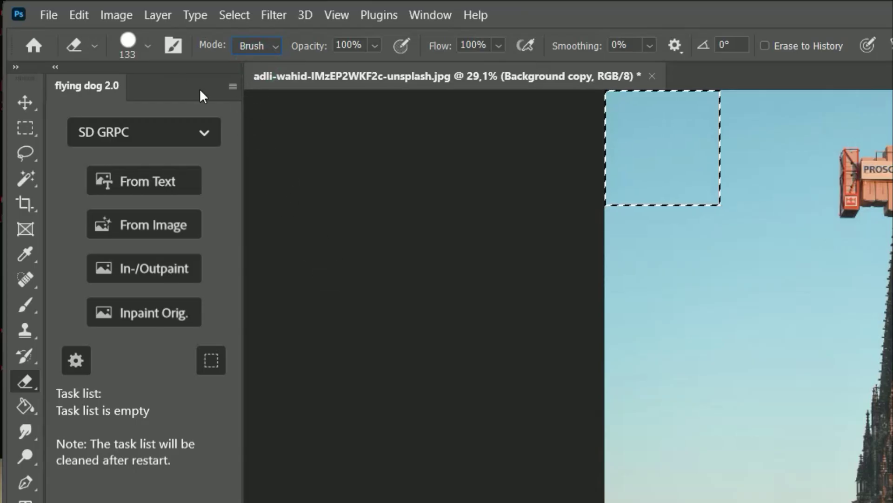
pyautogui.click(263, 48)
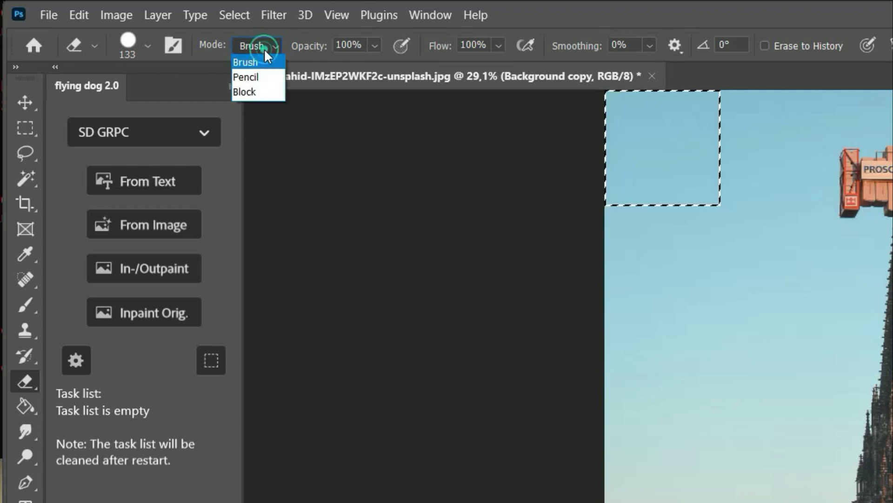
pyautogui.click(264, 77)
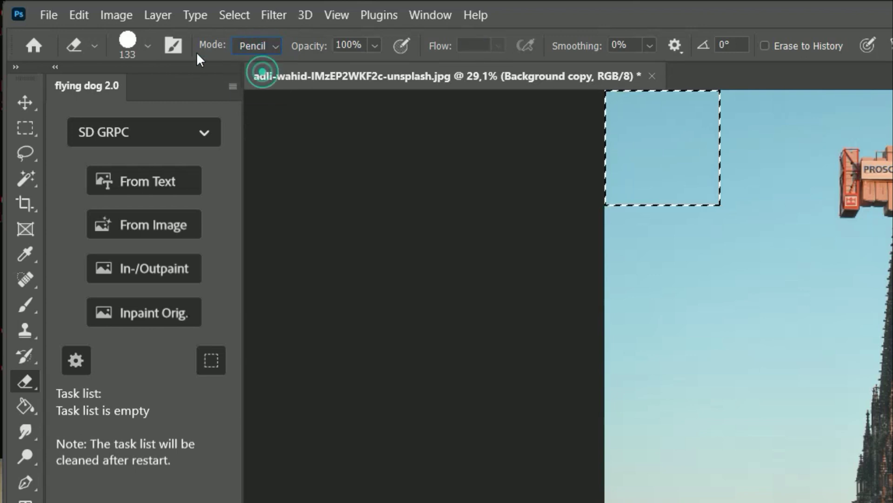
pyautogui.click(147, 45)
pyautogui.click(239, 153)
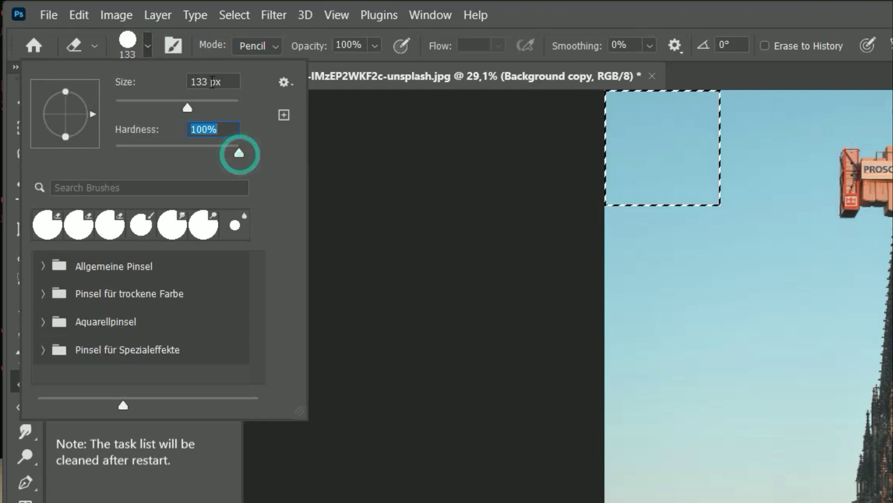
pyautogui.moveTo(191, 106)
pyautogui.mouseDown()
pyautogui.moveTo(216, 106)
pyautogui.moveTo(206, 107)
pyautogui.mouseUp()
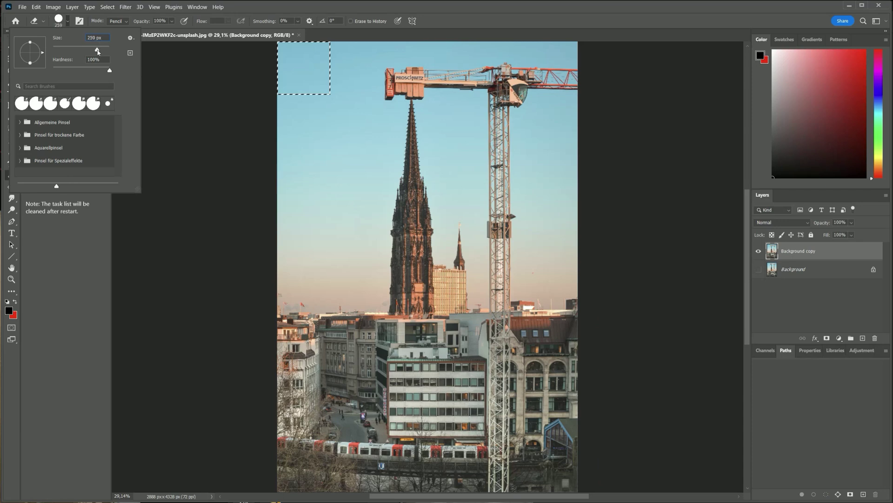
pyautogui.click(240, 124)
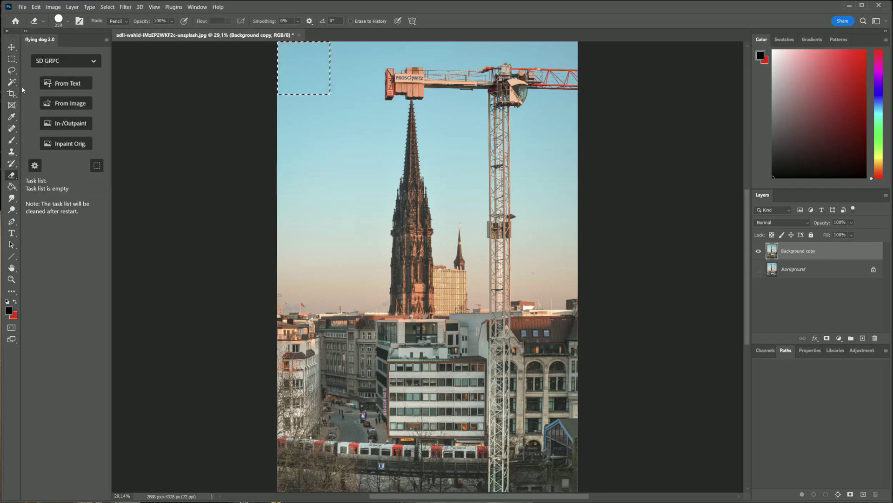
pyautogui.click(107, 7)
# - Erase the crane base, marquee around it, and inpaint that area with the prompt 'houses'
pyautogui.click(110, 24)
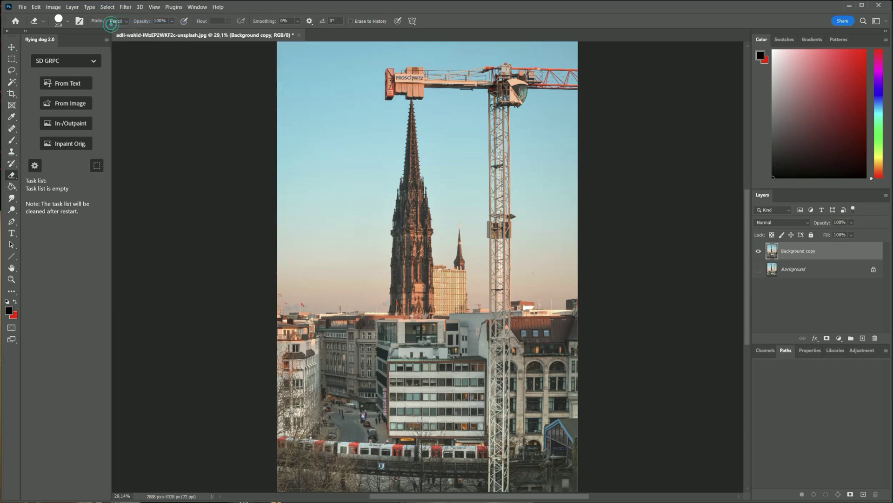
pyautogui.moveTo(497, 486); pyautogui.dragTo(499, 311)
pyautogui.click(12, 58)
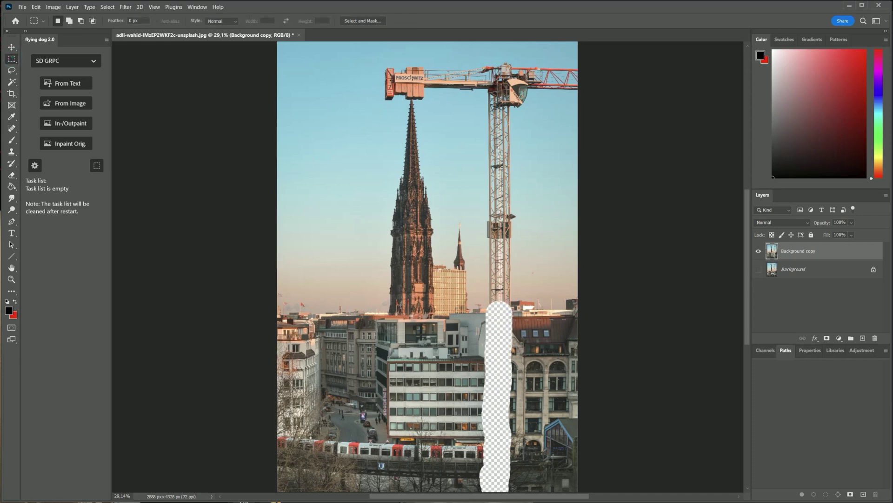
pyautogui.moveTo(398, 299); pyautogui.dragTo(622, 481)
pyautogui.click(70, 122)
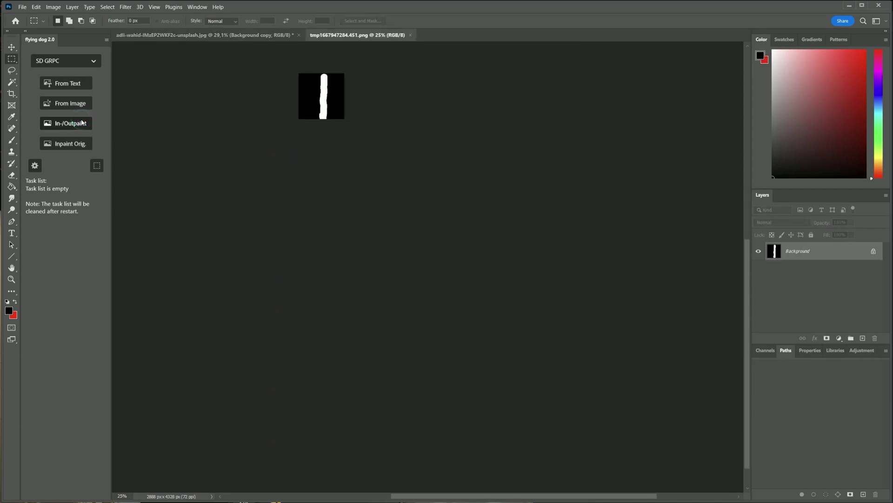
pyautogui.click(244, 160)
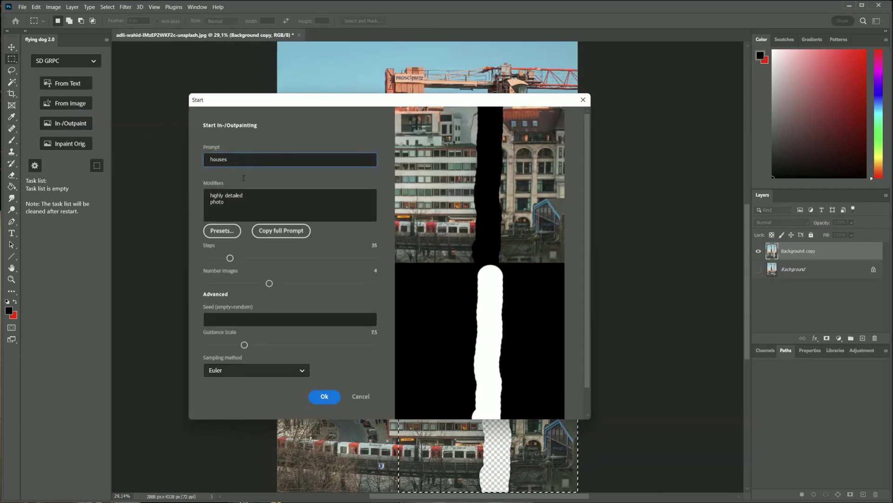
pyautogui.click(324, 396)
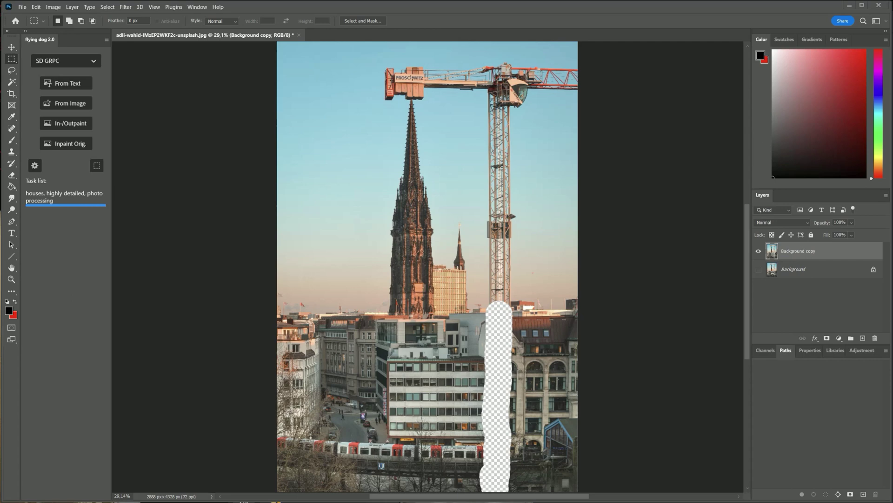
# - Browse the four generated house variants, then end the preview without keeping any
pyautogui.click(82, 217)
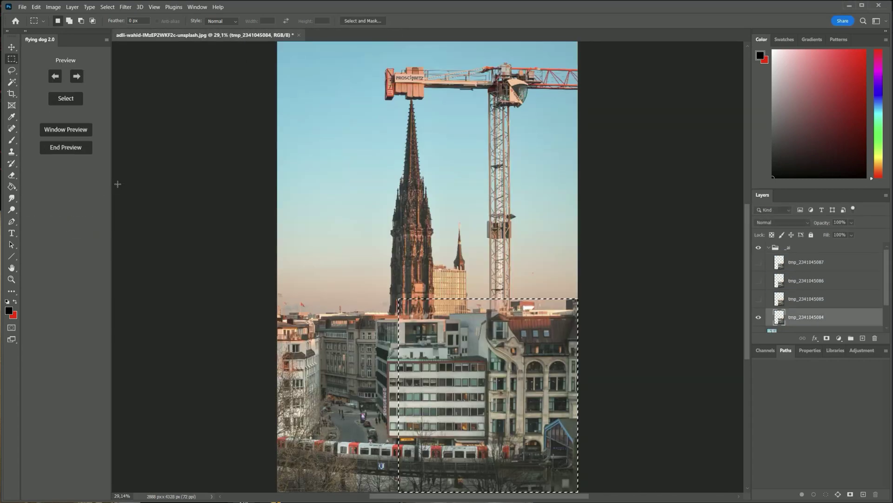
pyautogui.click(76, 76)
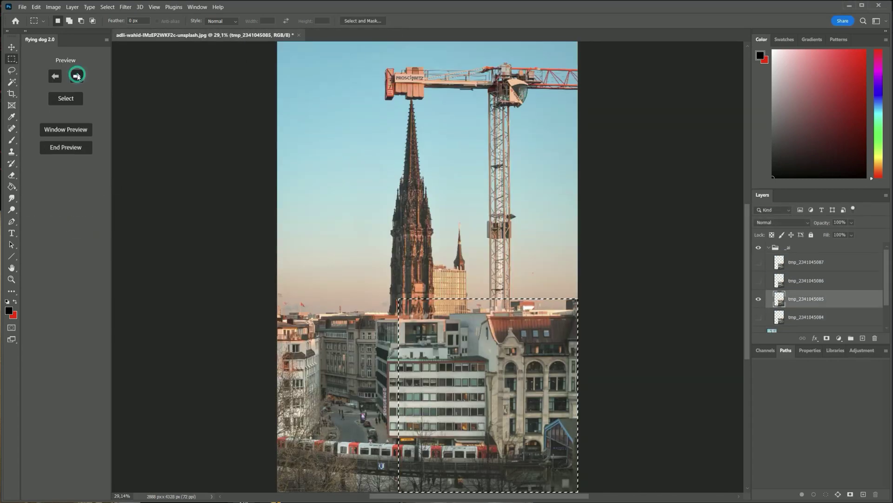
pyautogui.click(77, 77)
pyautogui.click(77, 76)
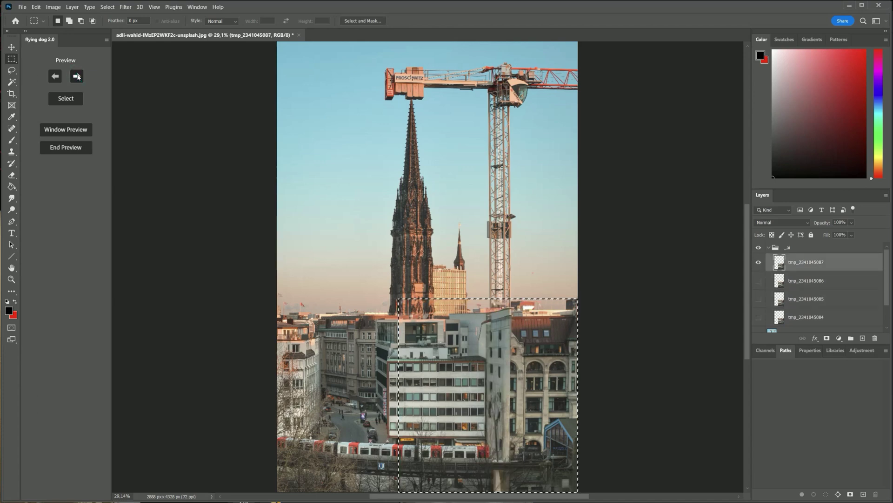
pyautogui.click(55, 76)
pyautogui.click(55, 76)
pyautogui.click(55, 76)
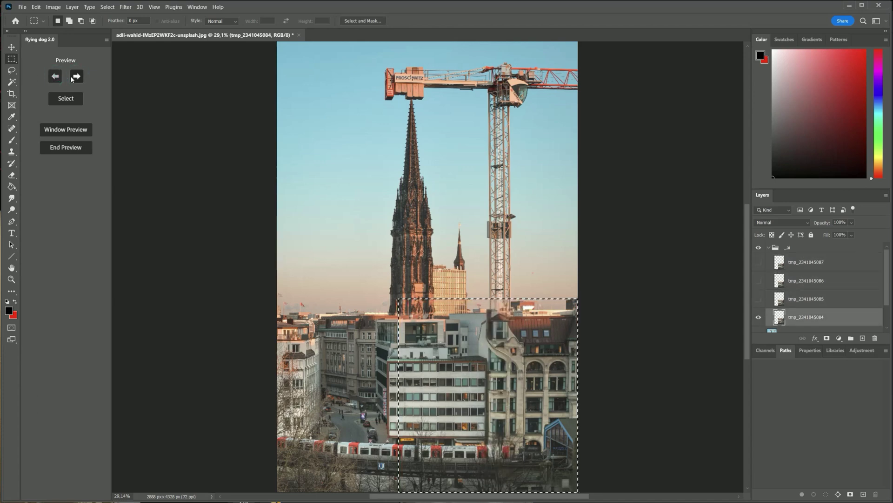
pyautogui.click(74, 77)
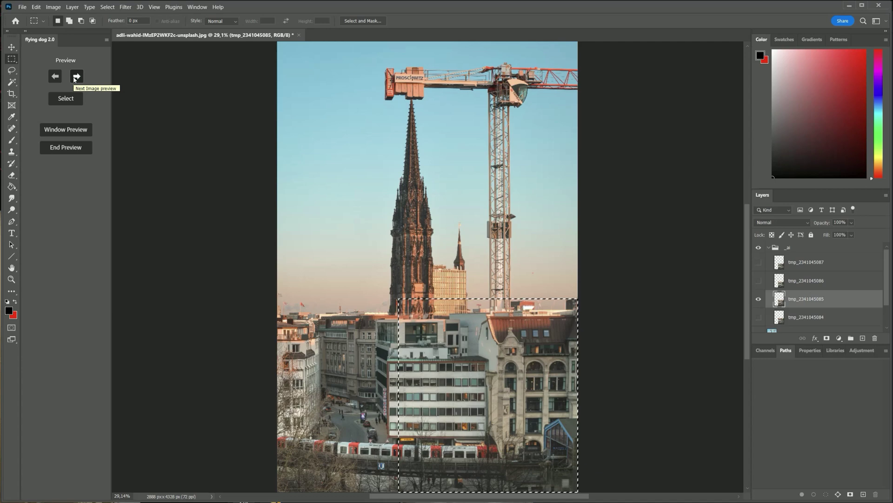
pyautogui.click(74, 146)
pyautogui.click(80, 124)
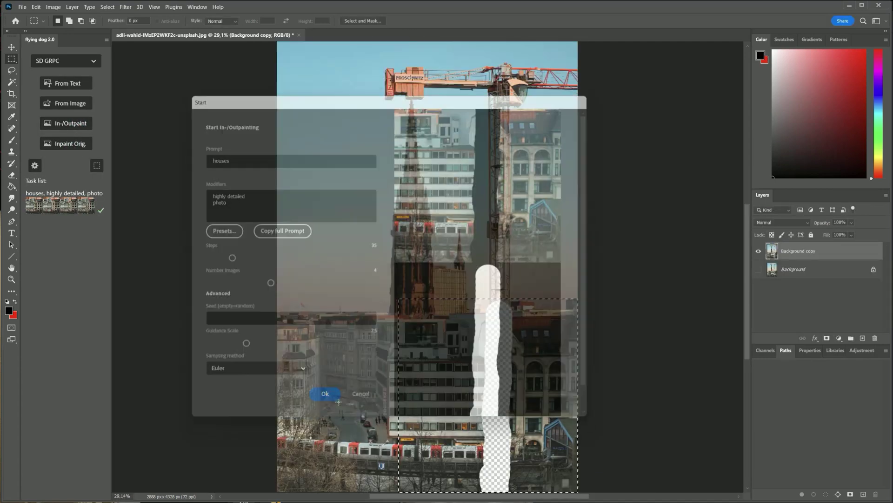
# - Regenerate the houses fill and keep the first variant as a houses layer
pyautogui.click(333, 395)
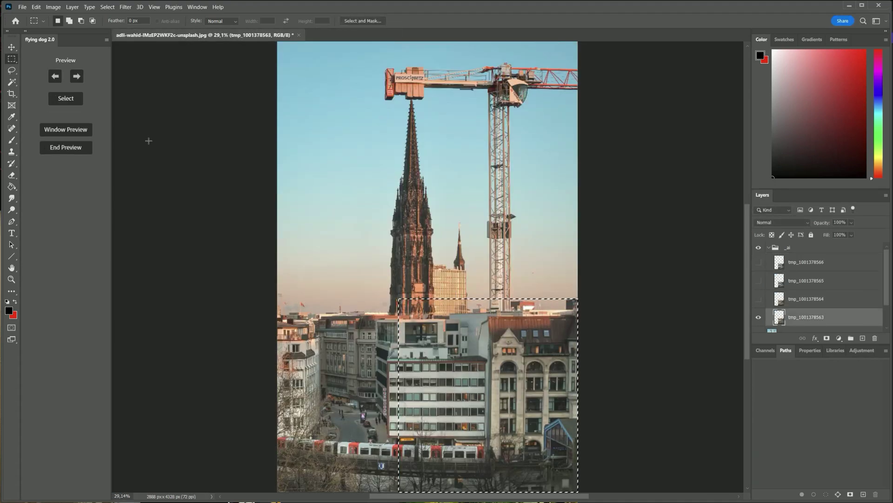
pyautogui.click(76, 76)
pyautogui.click(76, 77)
pyautogui.click(55, 76)
pyautogui.click(55, 76)
pyautogui.click(70, 100)
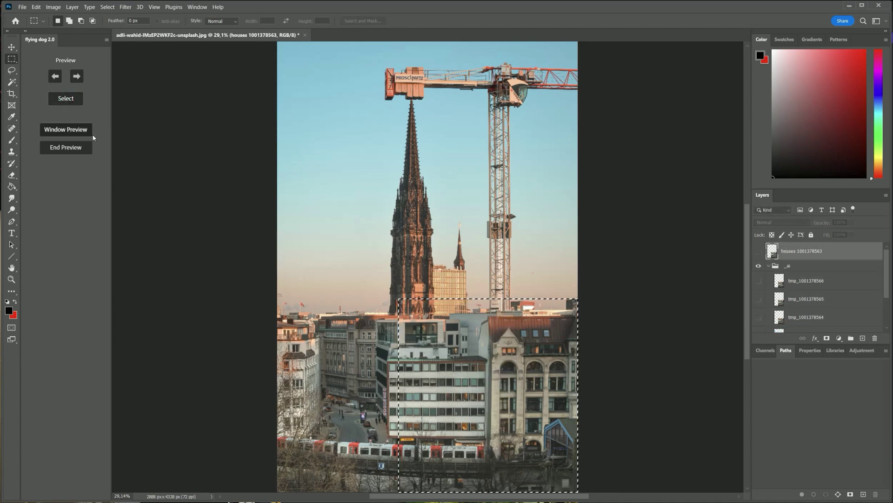
pyautogui.click(81, 149)
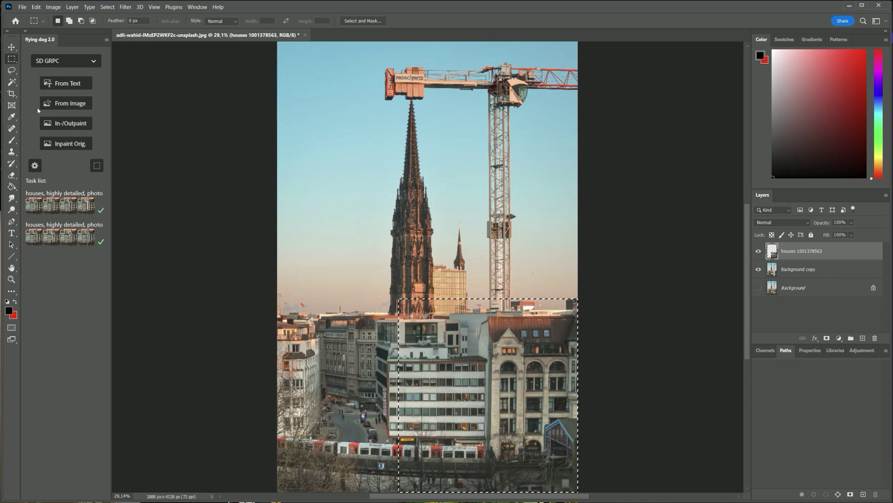
# - Pick the Eraser and deselect the active selection
pyautogui.click(12, 175)
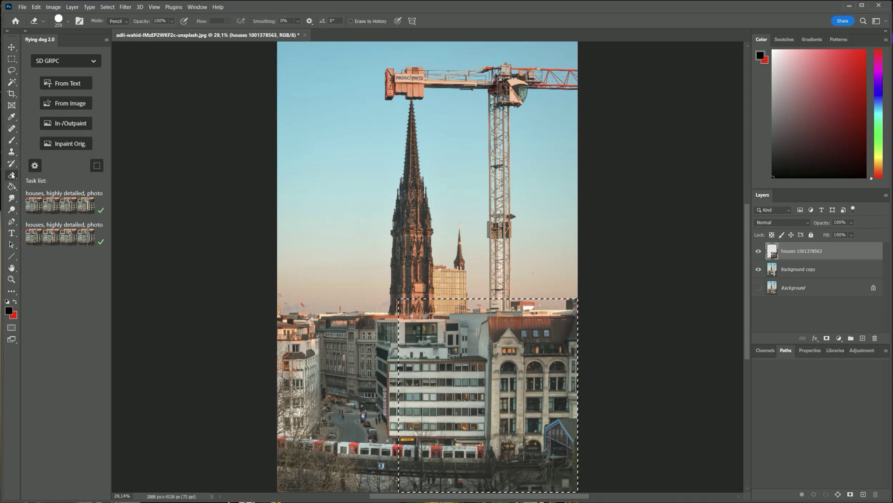
pyautogui.click(115, 8)
pyautogui.click(116, 21)
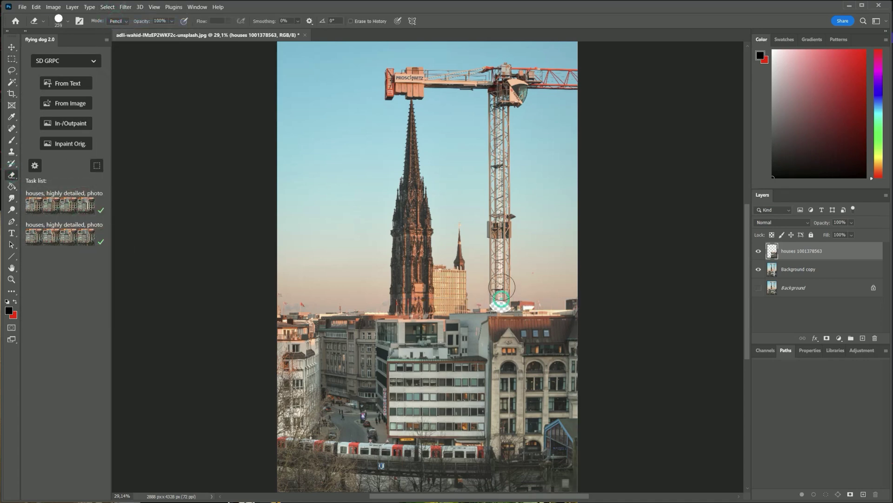
# - Merge the houses layer into Background copy and erase the crane mast up to its jib
pyautogui.rightClick(795, 272)
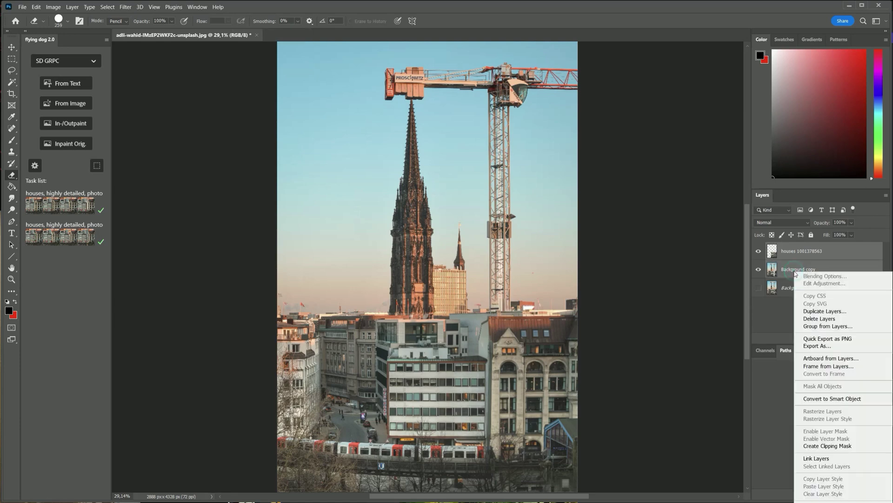
pyautogui.click(819, 486)
pyautogui.moveTo(500, 300)
pyautogui.mouseDown()
pyautogui.moveTo(501, 104)
pyautogui.moveTo(517, 87)
pyautogui.moveTo(484, 82)
pyautogui.moveTo(482, 73)
pyautogui.moveTo(581, 79)
pyautogui.moveTo(406, 75)
pyautogui.moveTo(388, 86)
pyautogui.moveTo(406, 86)
pyautogui.mouseUp()
pyautogui.click(96, 165)
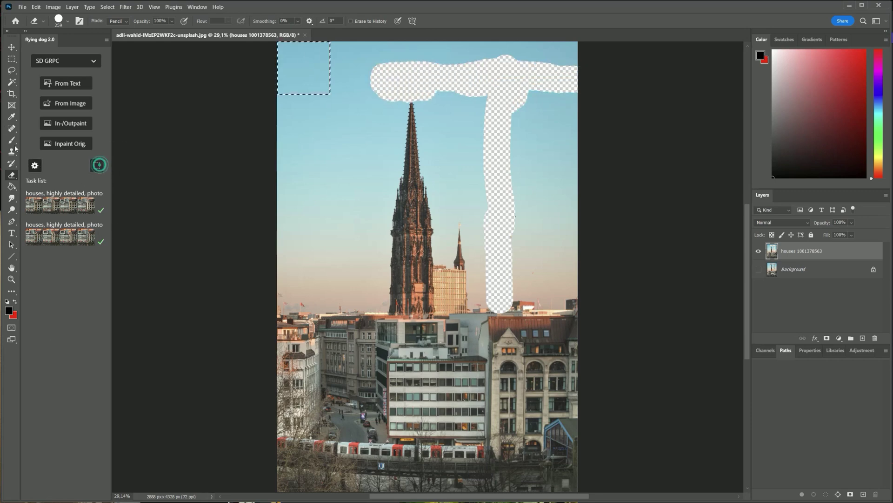
# - Marquee the spire and erased strip, then inpaint it with the prompt 'sky'
pyautogui.moveTo(385, 96); pyautogui.dragTo(583, 321)
pyautogui.moveTo(354, 142); pyautogui.dragTo(581, 321)
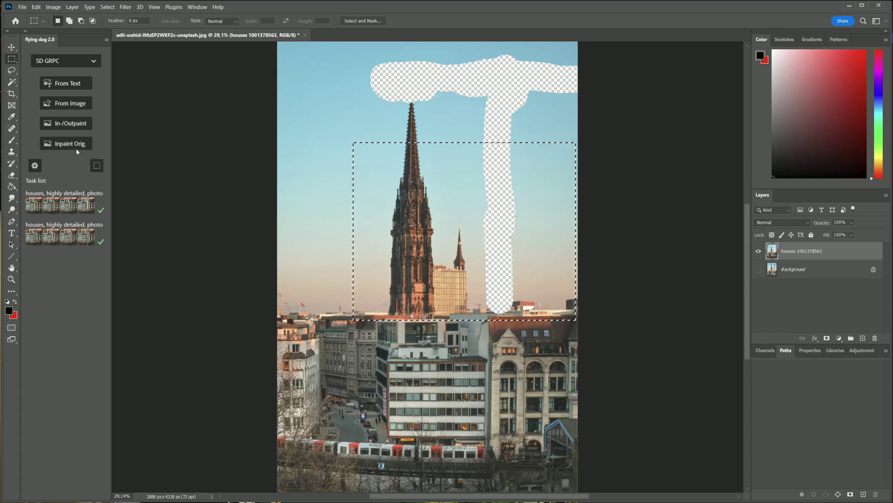
pyautogui.click(75, 123)
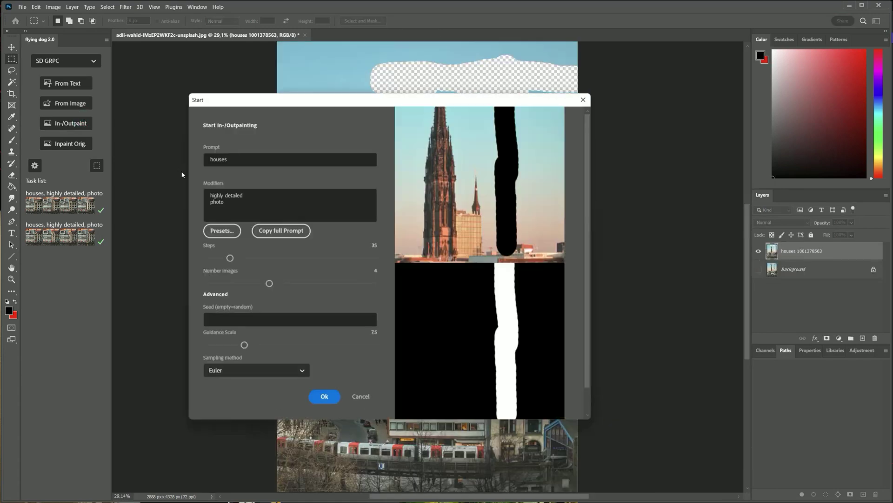
pyautogui.click(325, 396)
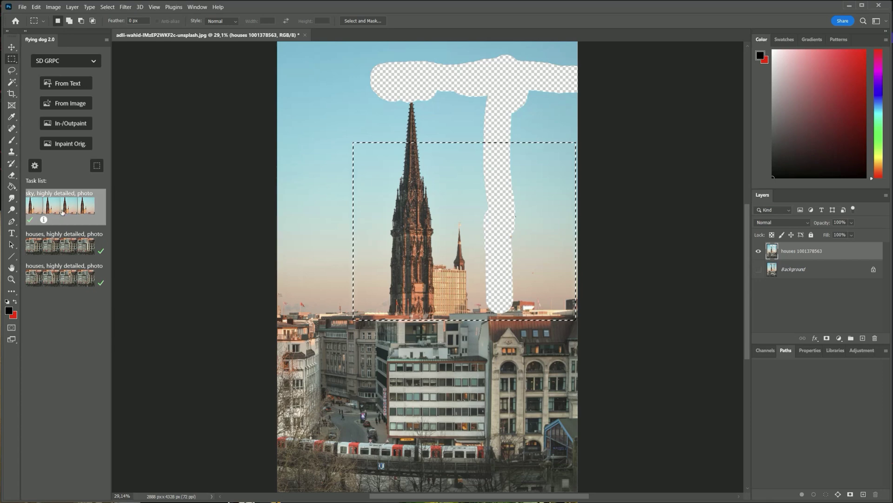
pyautogui.click(63, 213)
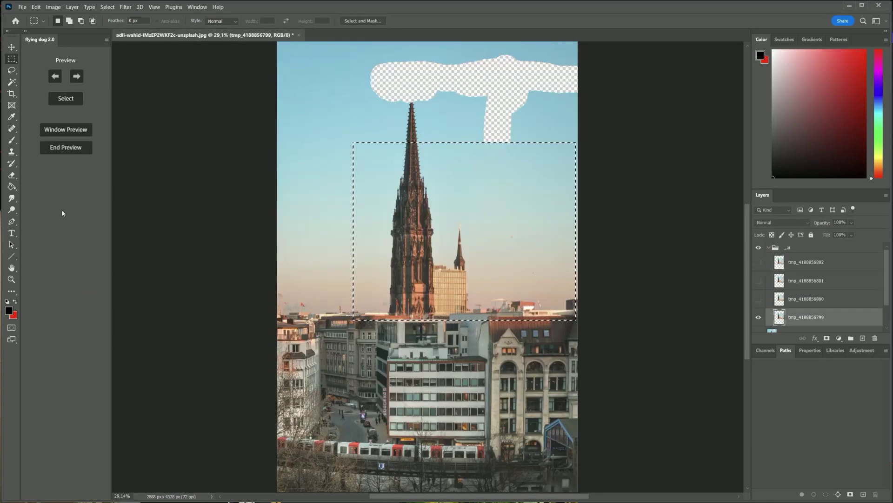
pyautogui.click(79, 80)
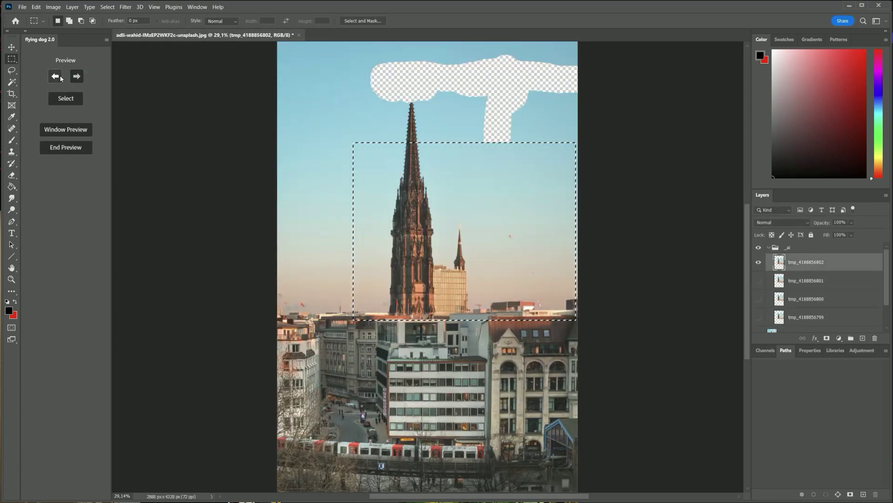
pyautogui.click(61, 78)
pyautogui.click(76, 77)
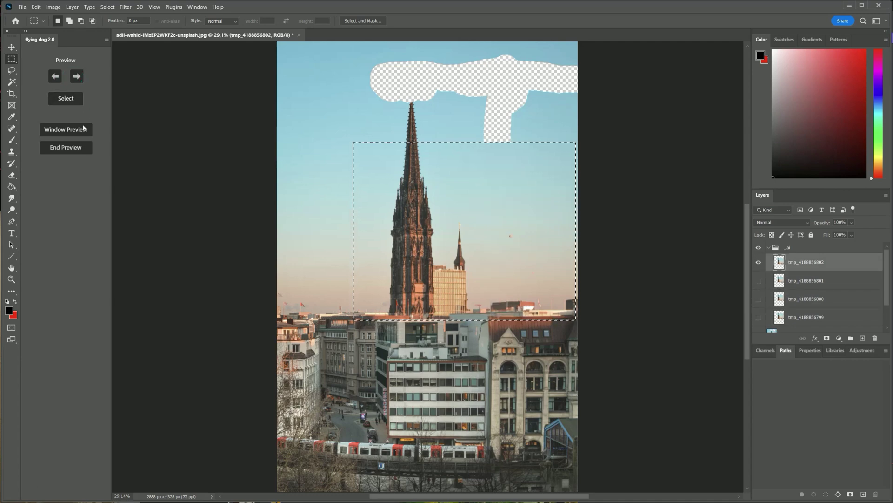
pyautogui.click(75, 106)
pyautogui.click(83, 150)
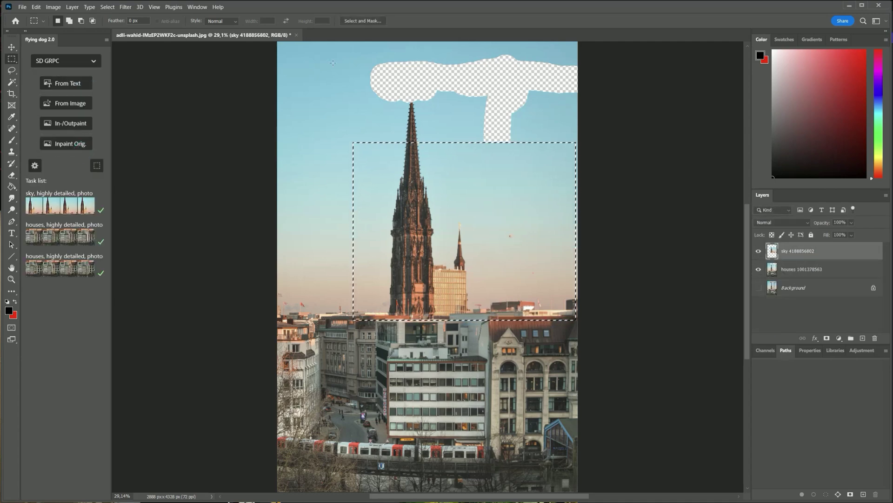
# - Marquee the erased band at the top of the sky and generate new sky for it
pyautogui.moveTo(278, 41); pyautogui.dragTo(331, 95)
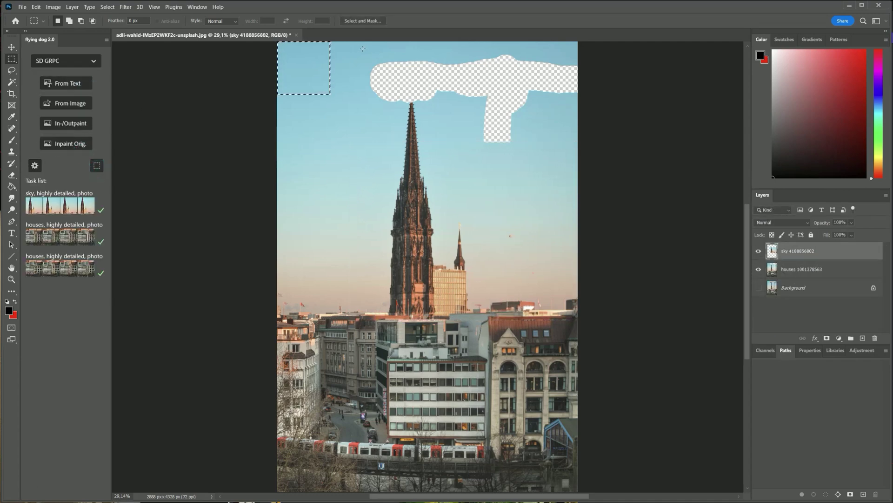
pyautogui.moveTo(358, 47); pyautogui.dragTo(581, 164)
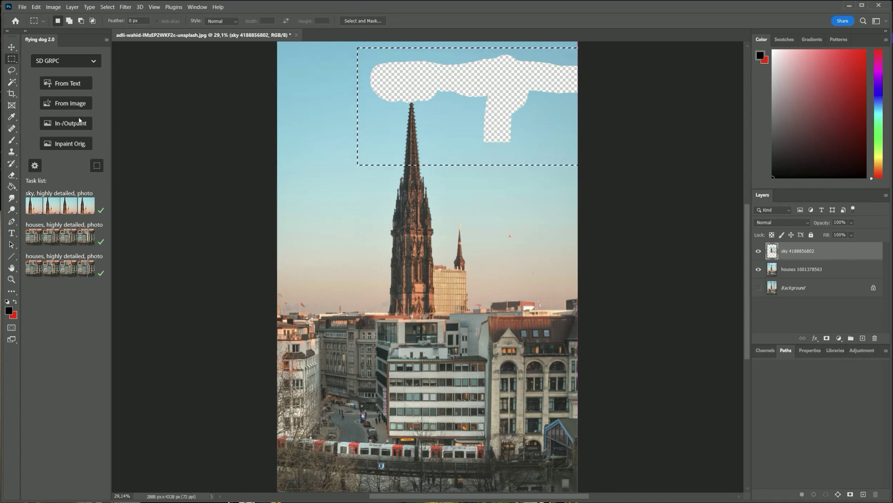
pyautogui.click(67, 126)
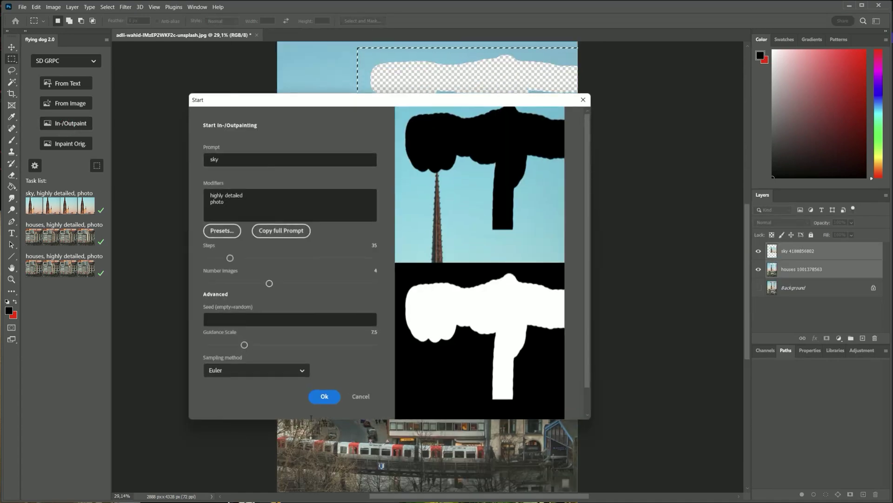
pyautogui.click(319, 399)
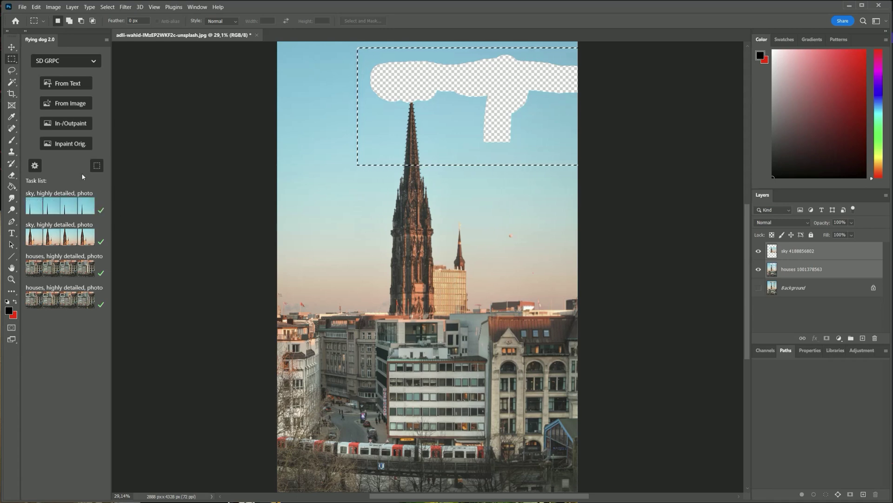
pyautogui.click(63, 201)
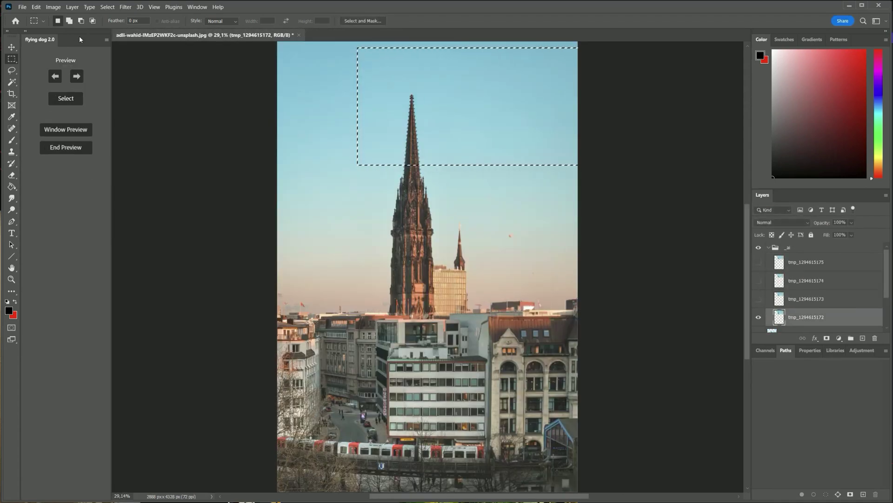
pyautogui.click(76, 75)
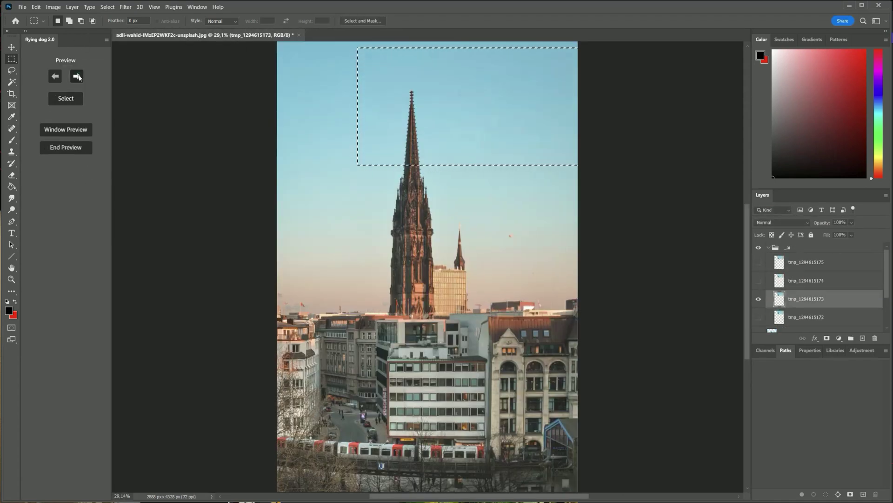
pyautogui.click(77, 76)
pyautogui.click(76, 75)
pyautogui.click(60, 80)
pyautogui.click(60, 81)
pyautogui.click(60, 80)
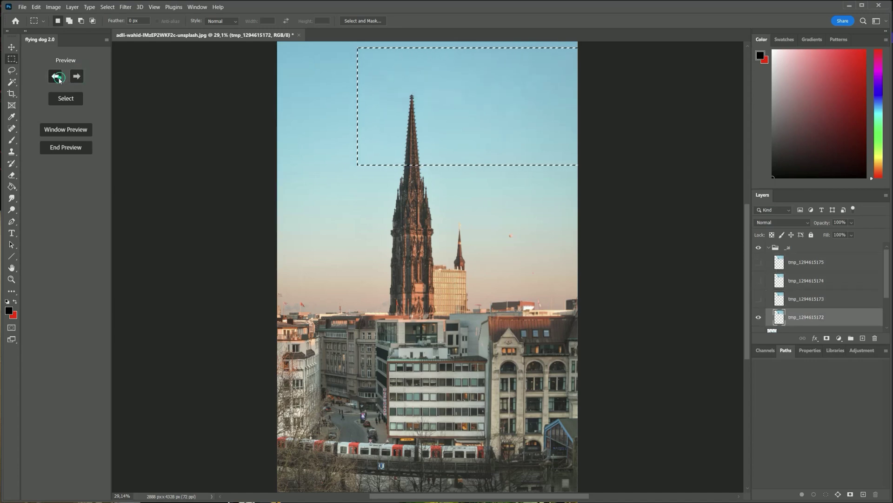
pyautogui.click(66, 98)
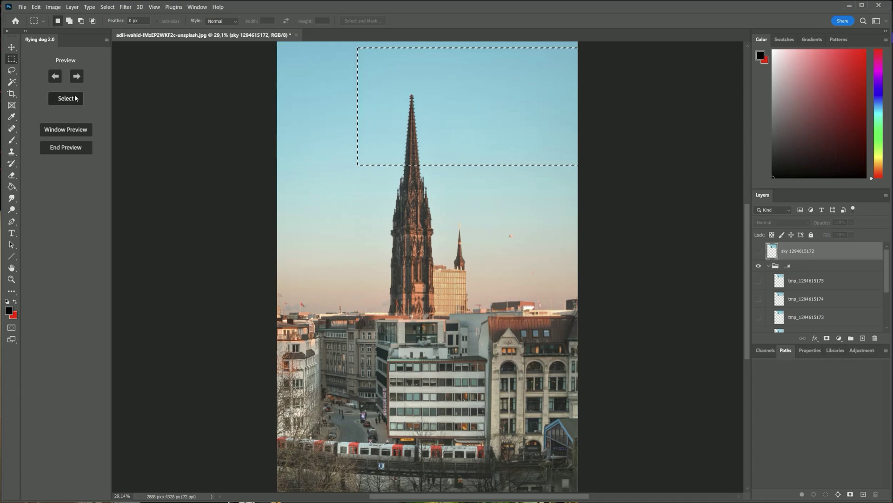
pyautogui.click(76, 98)
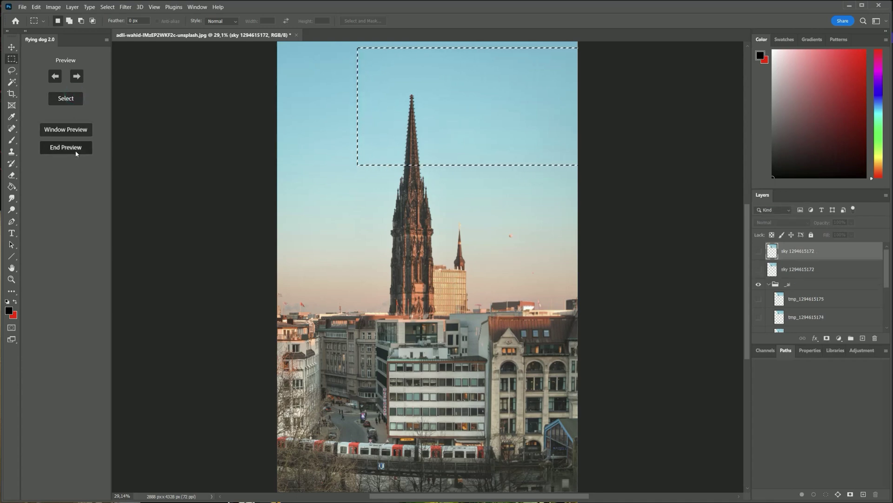
pyautogui.click(76, 152)
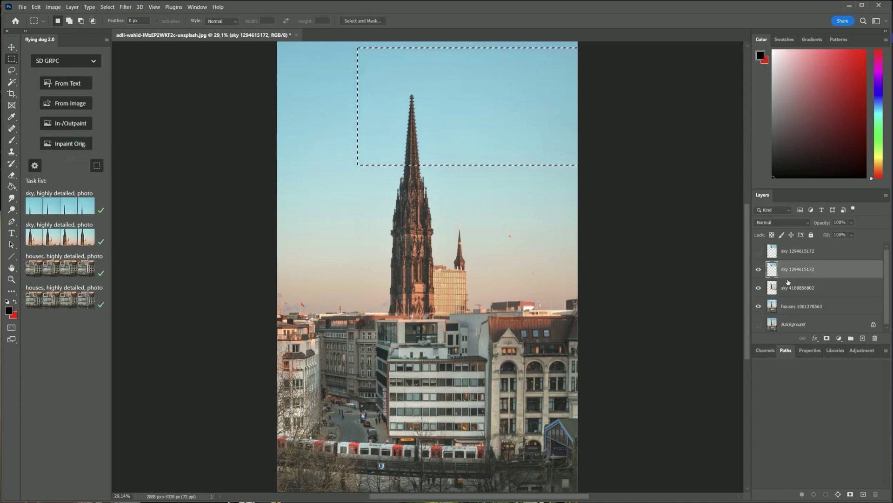
pyautogui.click(107, 7)
pyautogui.click(118, 24)
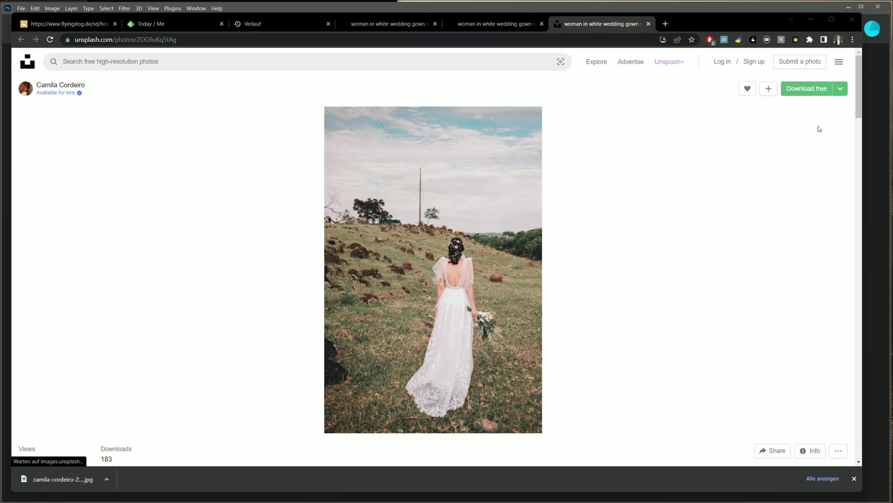
# - Download the free wedding-gown photo from Unsplash and minimize the browser
pyautogui.click(812, 89)
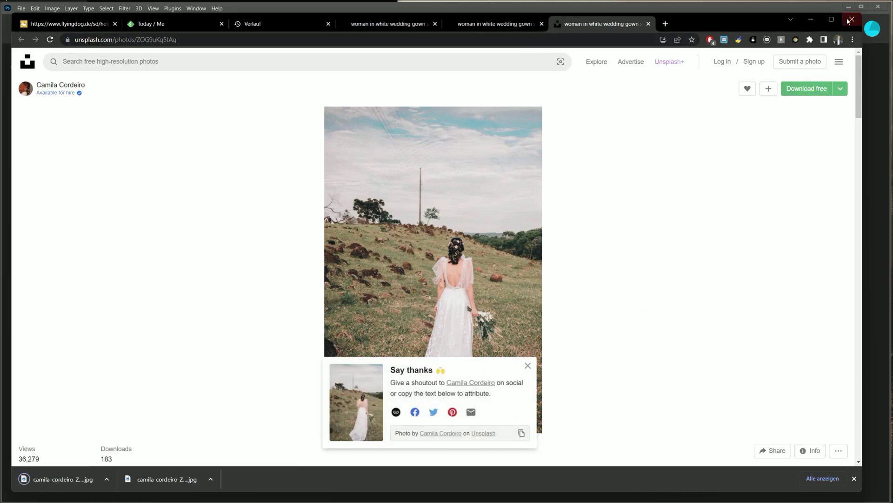
pyautogui.click(811, 19)
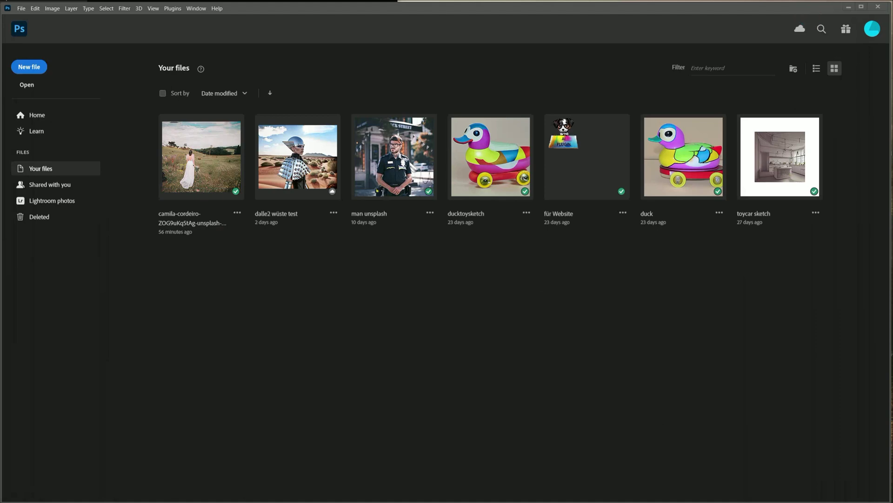
# - Open the downloaded wedding-gown JPG and resize it to 1500 px wide (1500 × 2250)
pyautogui.moveTo(692, 251); pyautogui.dragTo(384, 341)
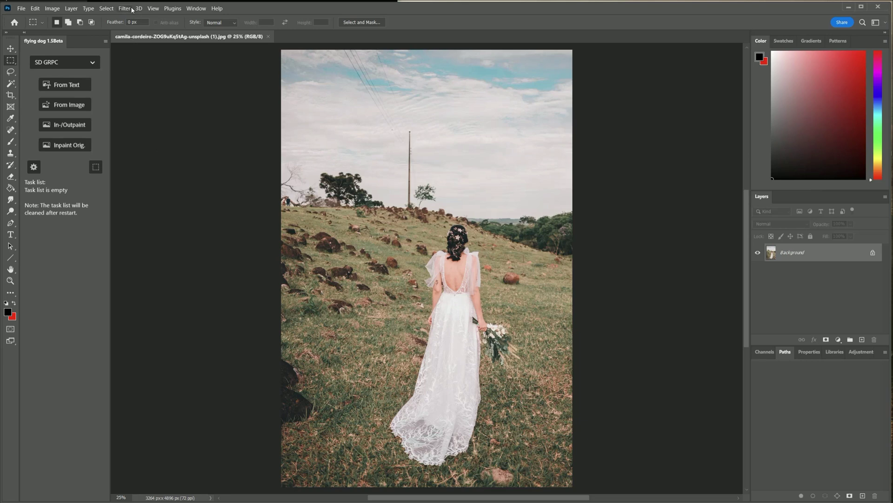
pyautogui.click(54, 9)
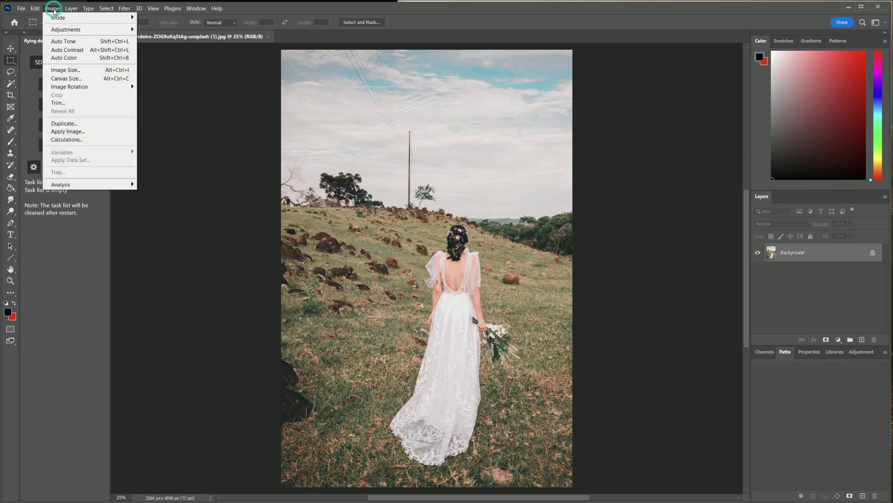
pyautogui.click(65, 70)
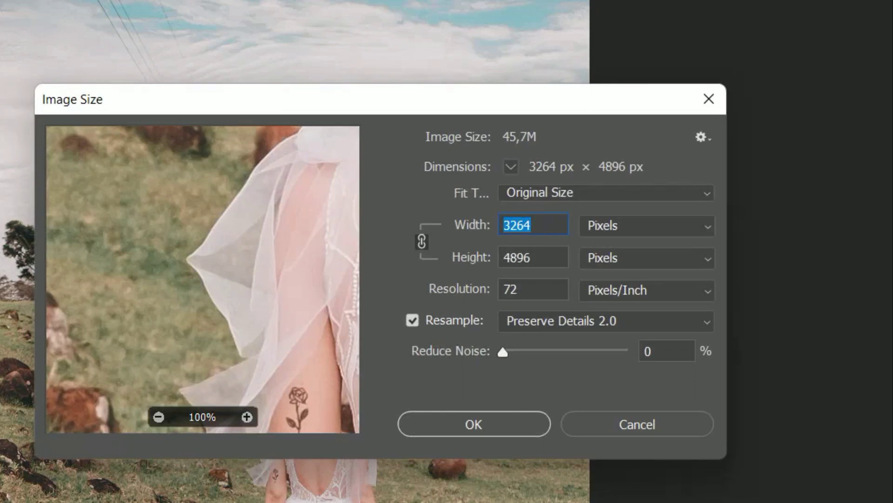
pyautogui.write('1500')
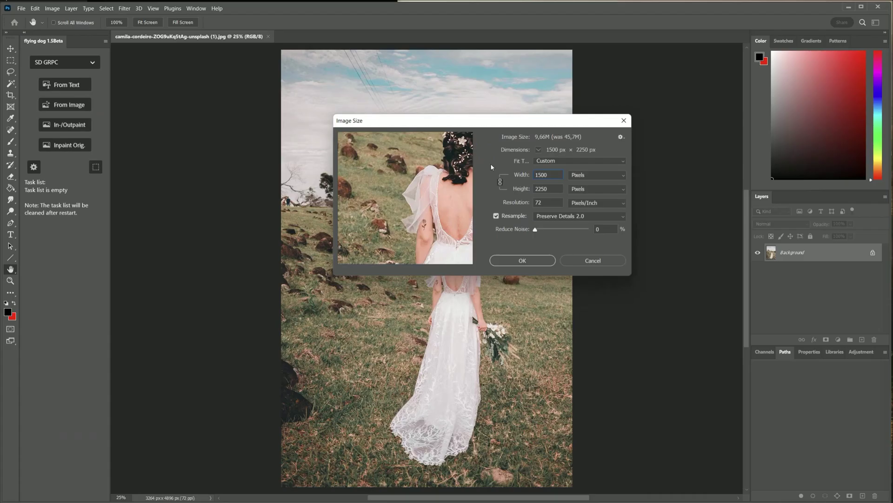
pyautogui.press('Return')
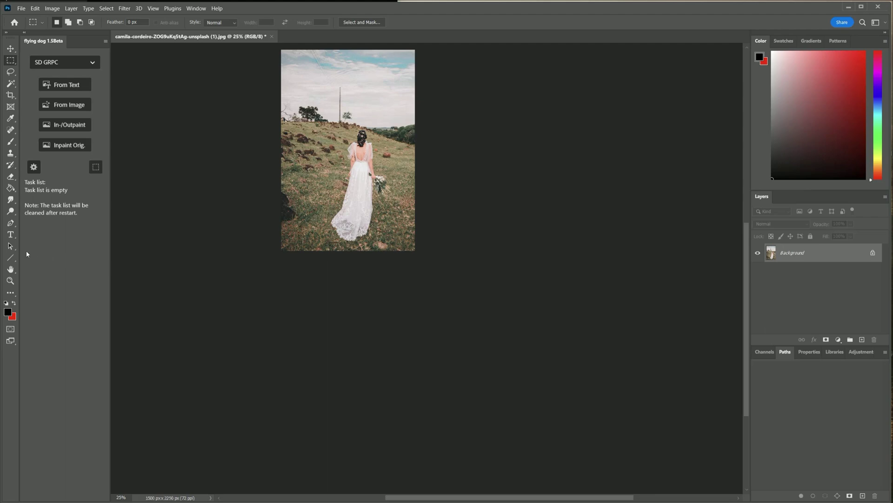
# - Widen the canvas to 2500 px anchored top-left, adding transparent space on the right
pyautogui.click(10, 281)
pyautogui.rightClick(296, 165)
pyautogui.click(321, 172)
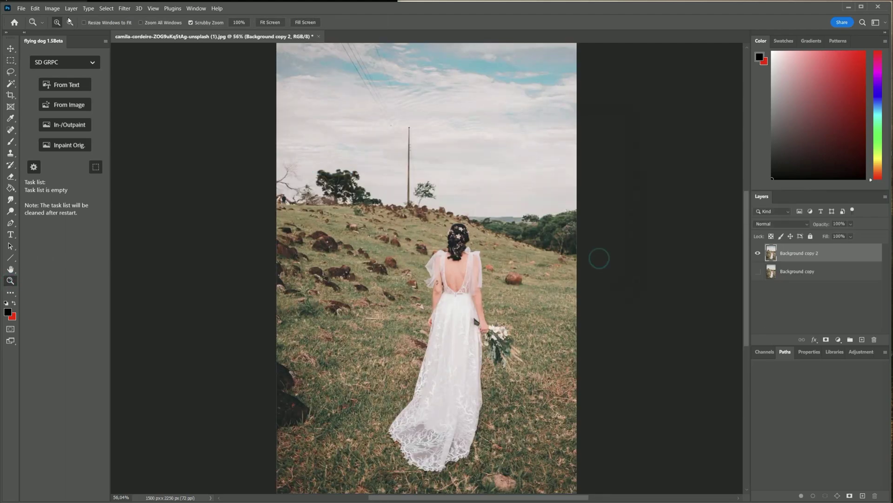
pyautogui.click(71, 9)
pyautogui.click(54, 9)
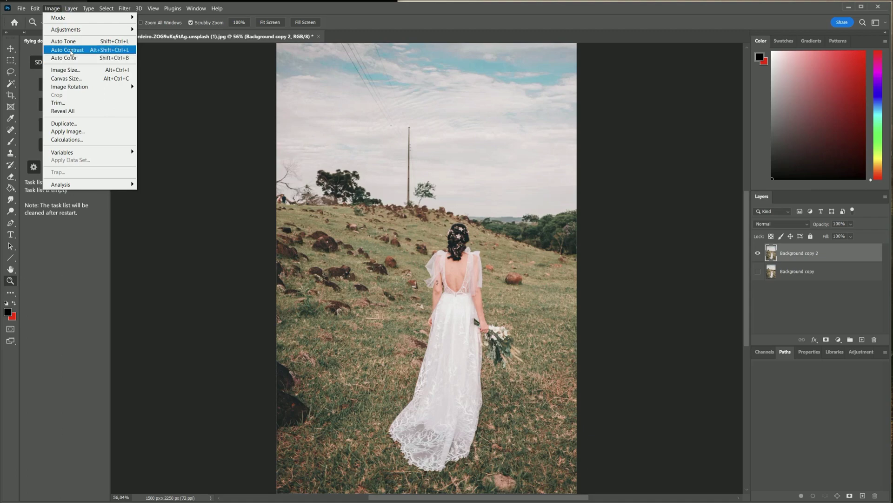
pyautogui.click(66, 78)
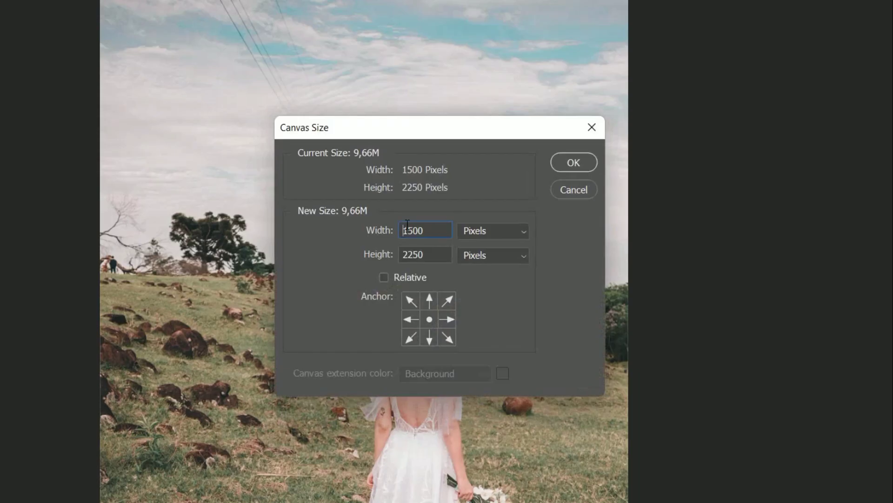
pyautogui.click(408, 224)
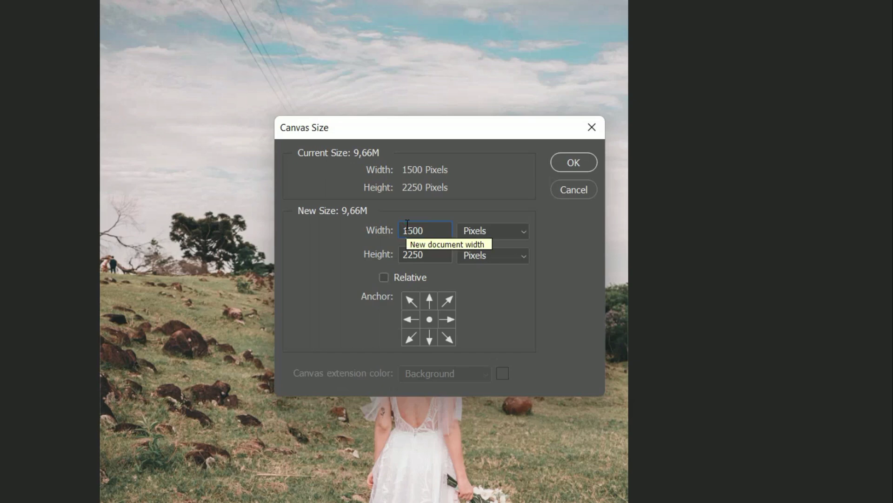
pyautogui.press('BackSpace')
pyautogui.write('2')
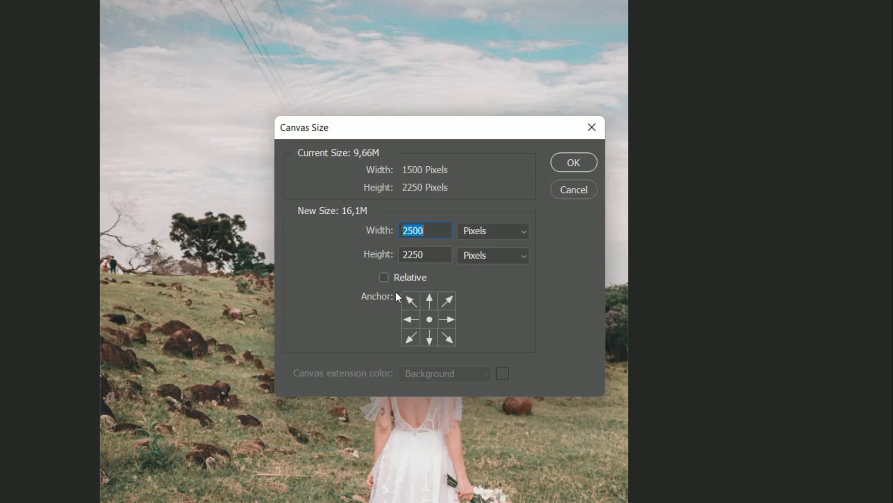
pyautogui.click(405, 297)
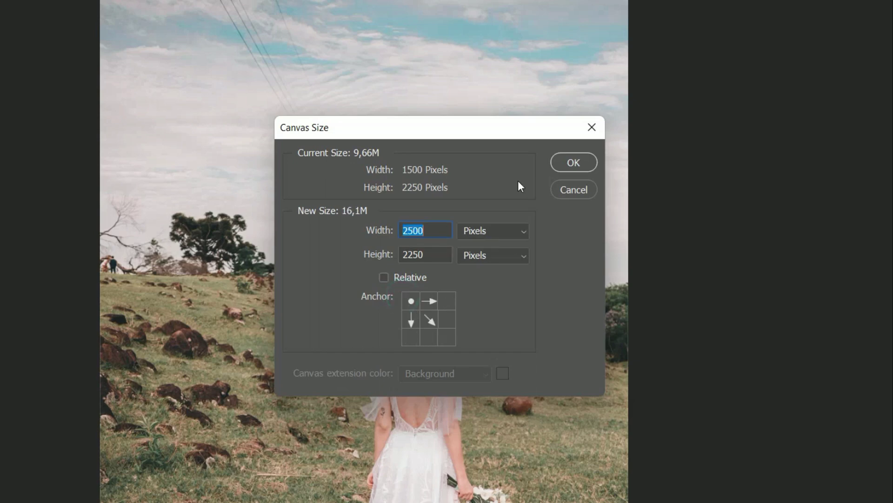
pyautogui.click(554, 166)
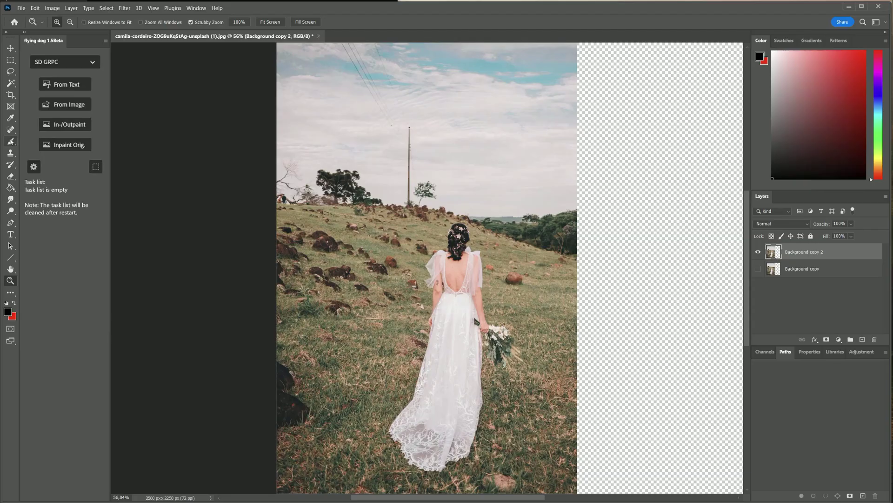
# - Select the Eraser tool and set its mode to Pencil
pyautogui.click(12, 177)
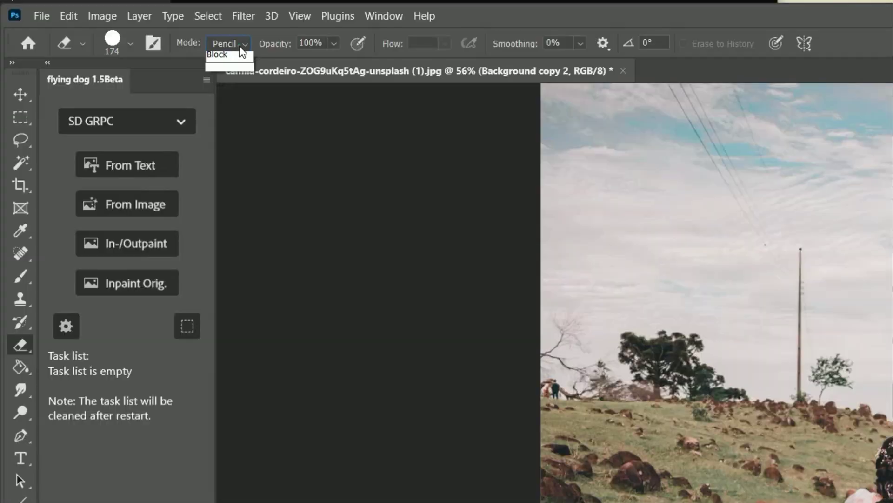
pyautogui.click(121, 23)
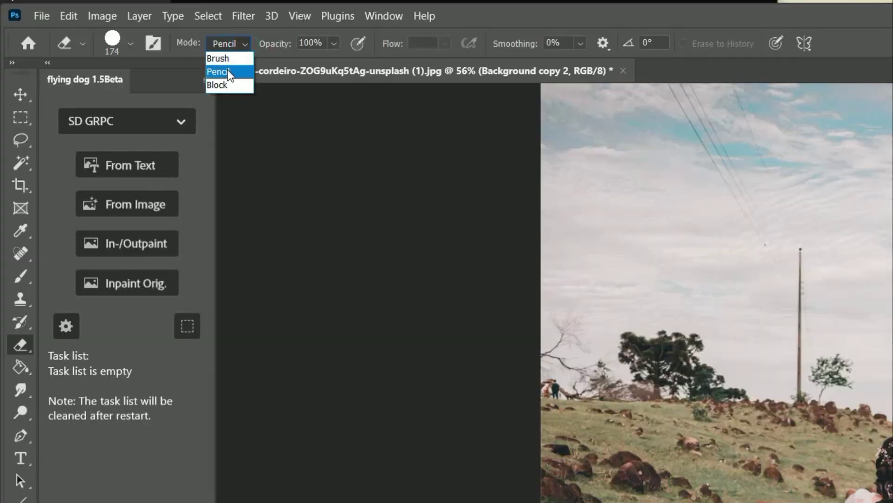
pyautogui.click(231, 60)
pyautogui.click(231, 43)
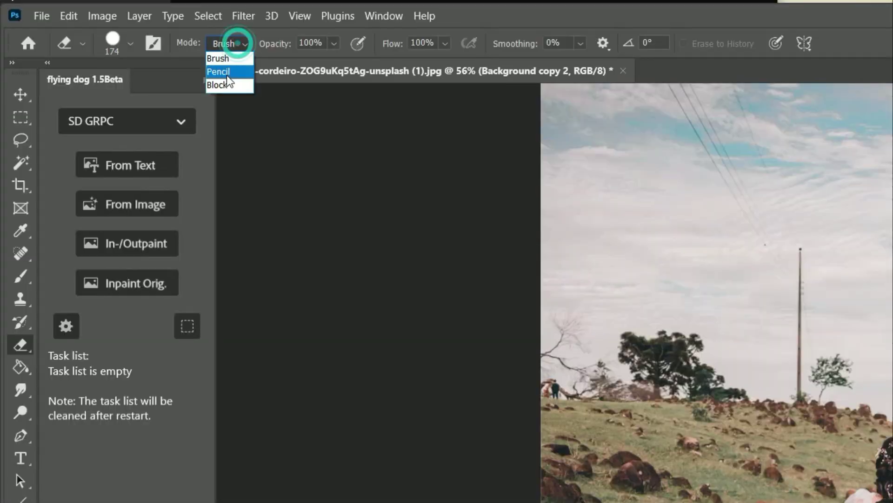
pyautogui.click(227, 72)
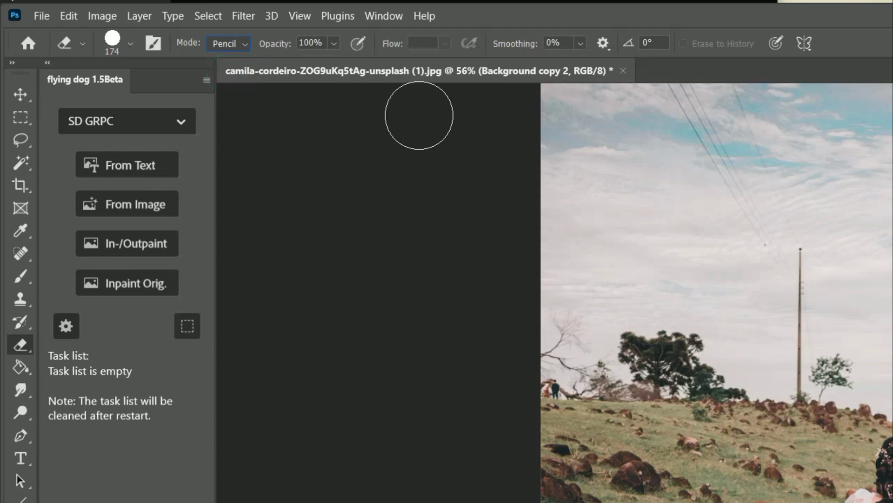
# - Set the eraser to 174 px at 100% hardness and erase the hillside left of the woman
pyautogui.click(131, 43)
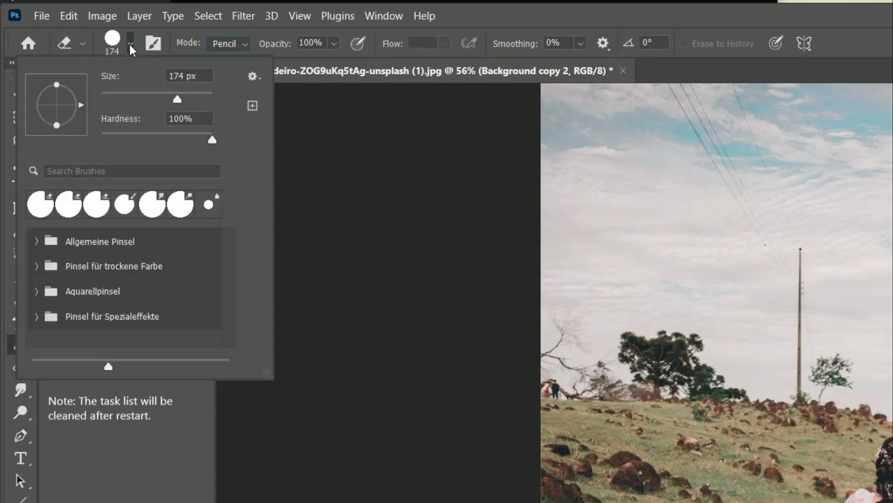
pyautogui.click(393, 215)
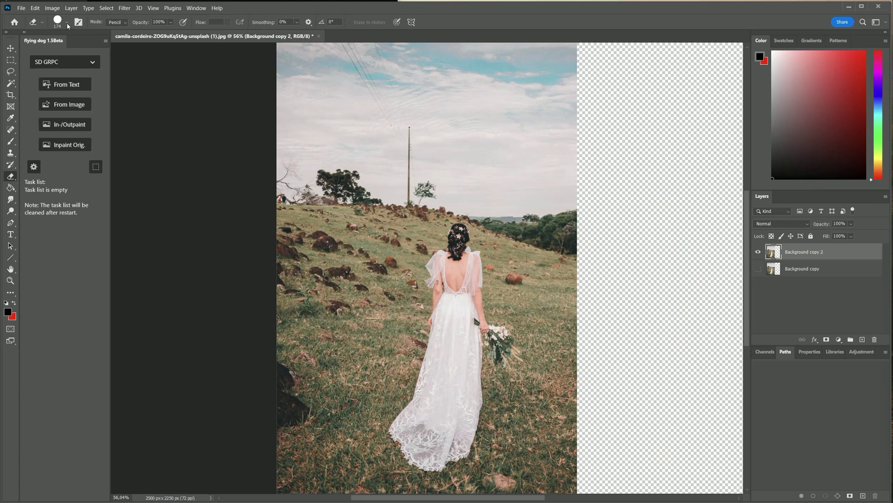
pyautogui.click(68, 24)
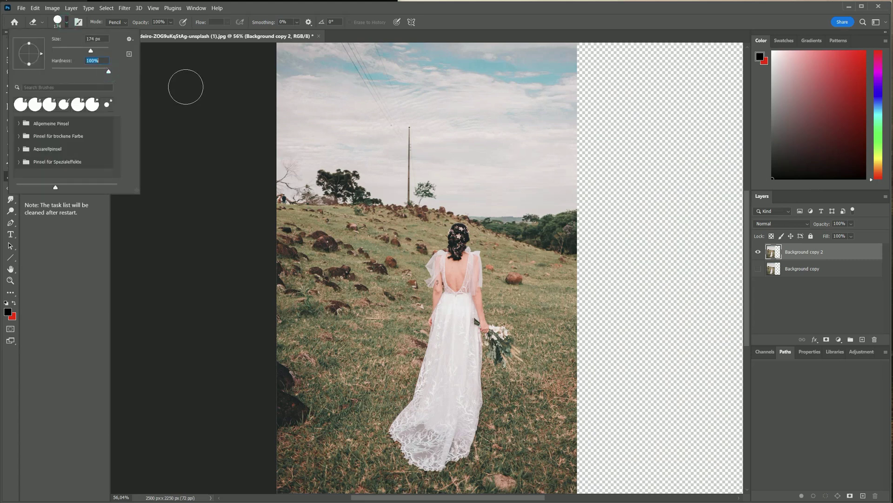
pyautogui.click(185, 87)
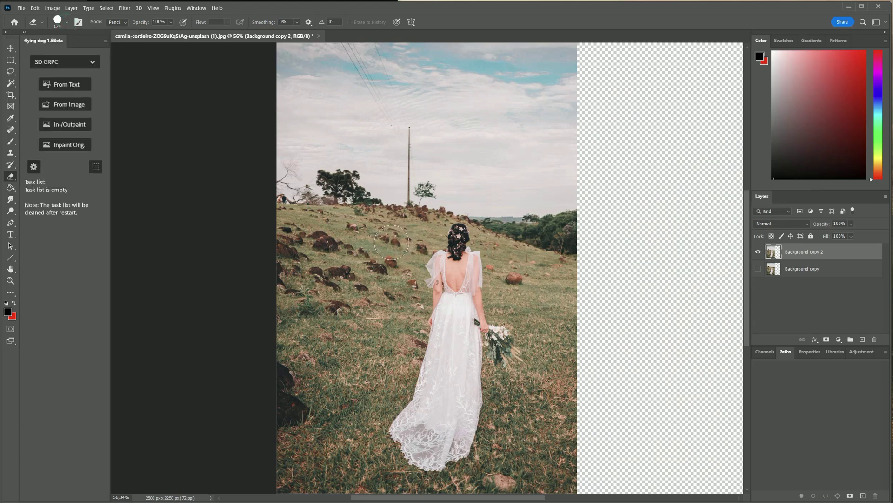
pyautogui.moveTo(391, 243)
pyautogui.mouseDown()
pyautogui.moveTo(292, 242)
pyautogui.moveTo(286, 262)
pyautogui.moveTo(332, 268)
pyautogui.moveTo(385, 255)
pyautogui.moveTo(381, 290)
pyautogui.moveTo(334, 292)
pyautogui.moveTo(385, 271)
pyautogui.moveTo(406, 226)
pyautogui.moveTo(374, 230)
pyautogui.moveTo(327, 325)
pyautogui.moveTo(314, 320)
pyautogui.moveTo(394, 299)
pyautogui.moveTo(403, 284)
pyautogui.moveTo(350, 342)
pyautogui.moveTo(397, 351)
pyautogui.moveTo(316, 329)
pyautogui.moveTo(346, 372)
pyautogui.moveTo(303, 401)
pyautogui.moveTo(324, 412)
pyautogui.moveTo(290, 379)
pyautogui.moveTo(275, 391)
pyautogui.moveTo(312, 384)
pyautogui.moveTo(347, 361)
pyautogui.moveTo(373, 381)
pyautogui.moveTo(333, 369)
pyautogui.moveTo(298, 347)
pyautogui.mouseUp()
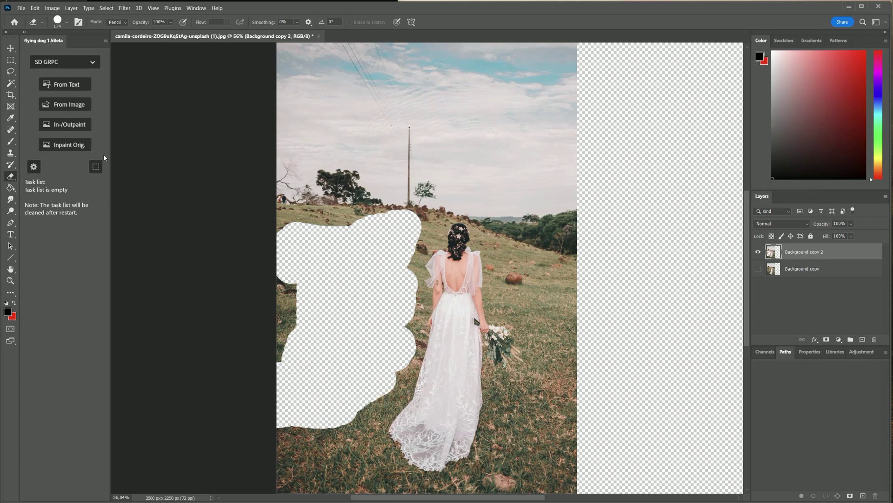
pyautogui.click(96, 167)
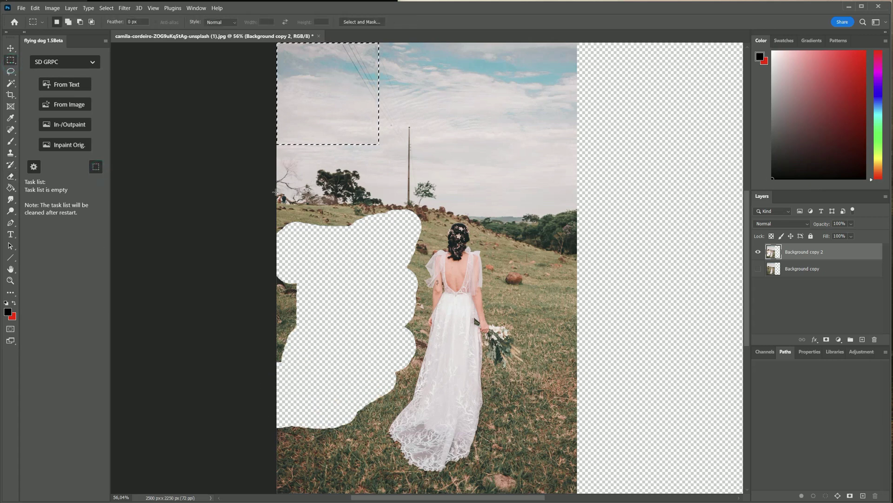
# - Marquee the woman and erased area and inpaint with prompt 'meadow full with nice colorful flowers'
pyautogui.moveTo(277, 193); pyautogui.dragTo(520, 463)
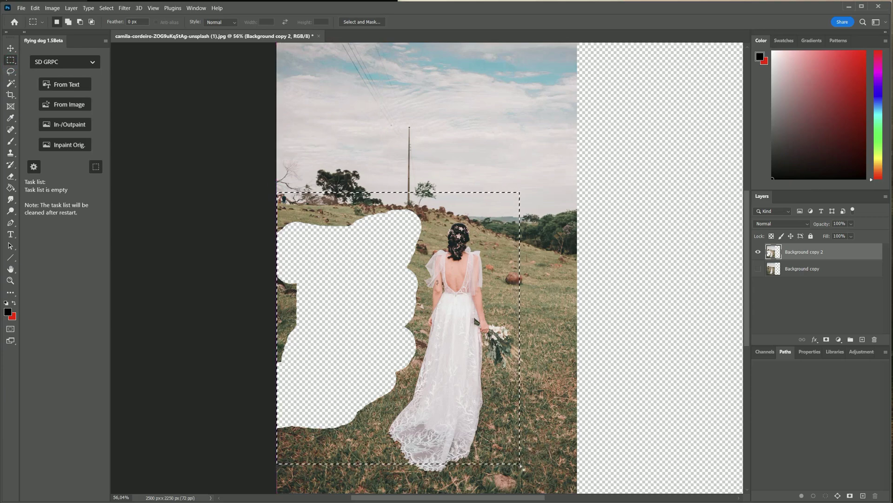
pyautogui.click(64, 124)
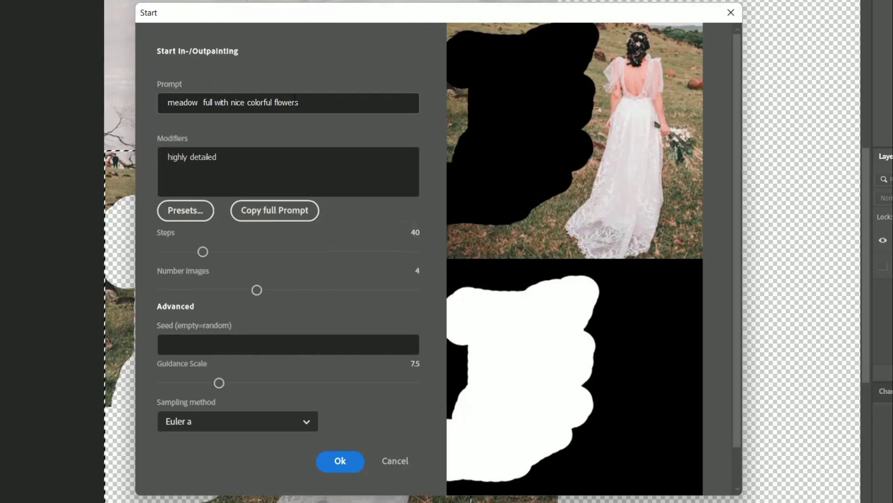
pyautogui.click(404, 172)
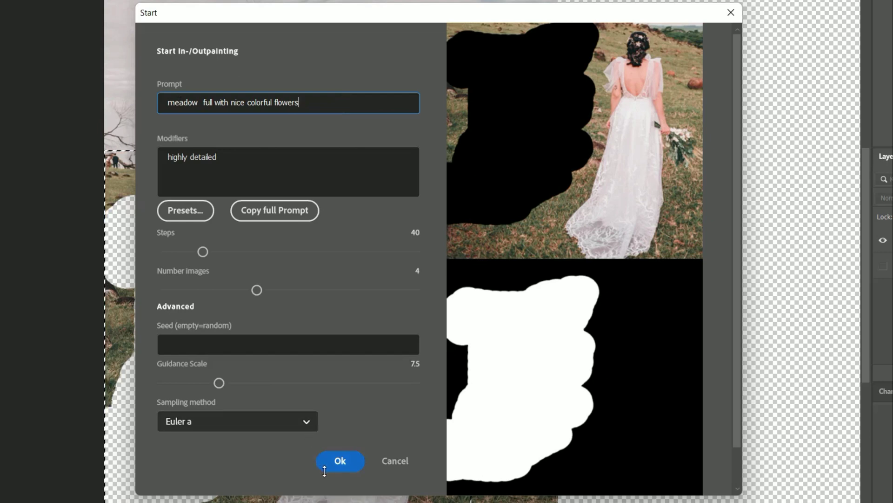
pyautogui.click(340, 461)
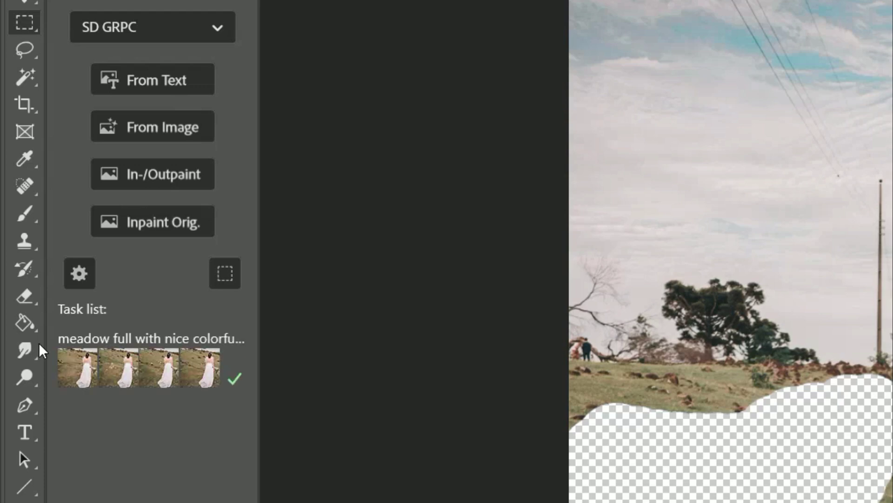
pyautogui.moveTo(155, 362)
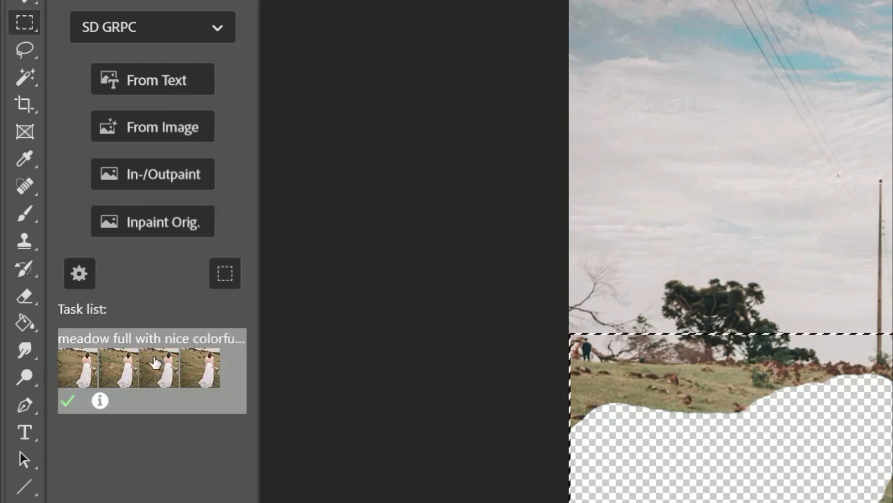
# - Check the finished task's details, then enlarge Image Preview to show all four meadow results
pyautogui.click(99, 400)
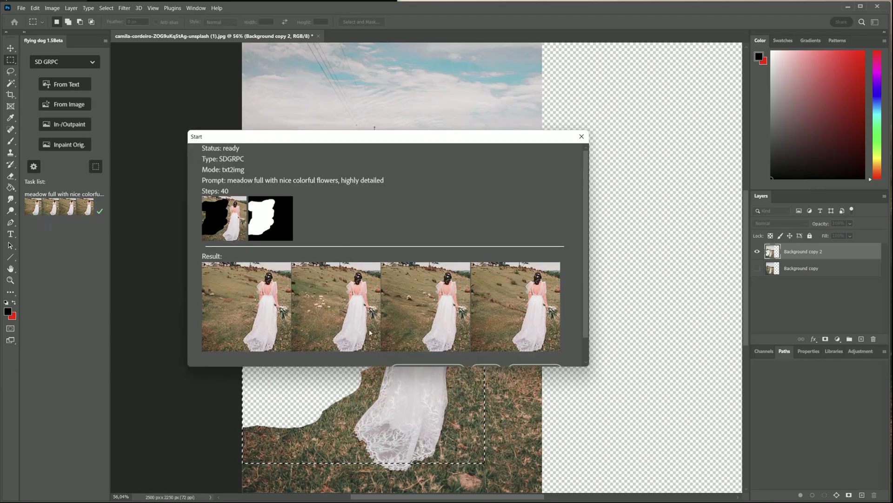
pyautogui.moveTo(588, 365); pyautogui.dragTo(809, 463)
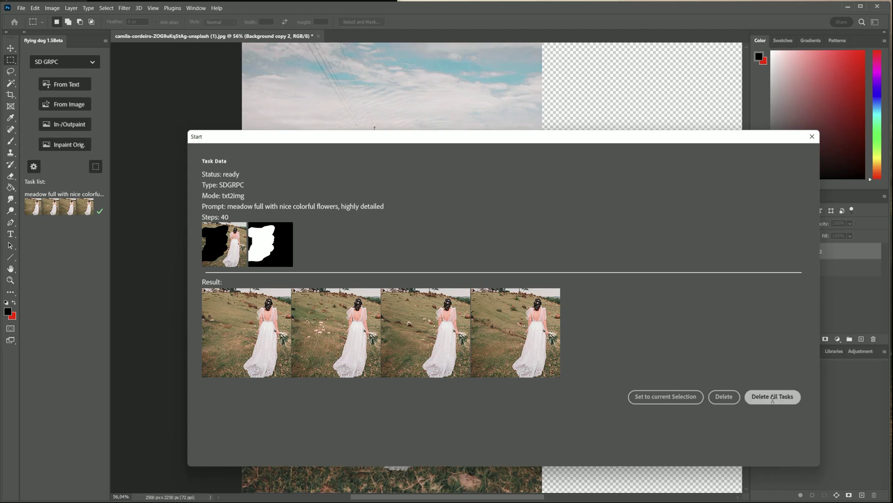
pyautogui.click(812, 137)
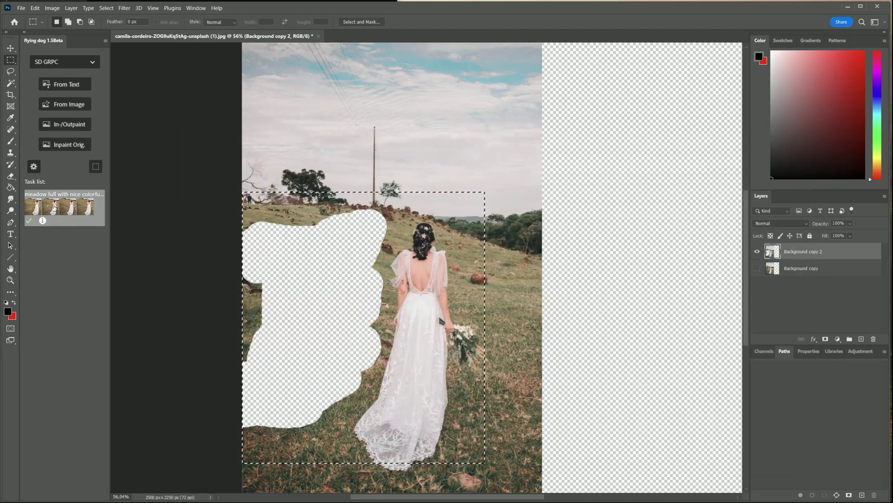
pyautogui.click(69, 204)
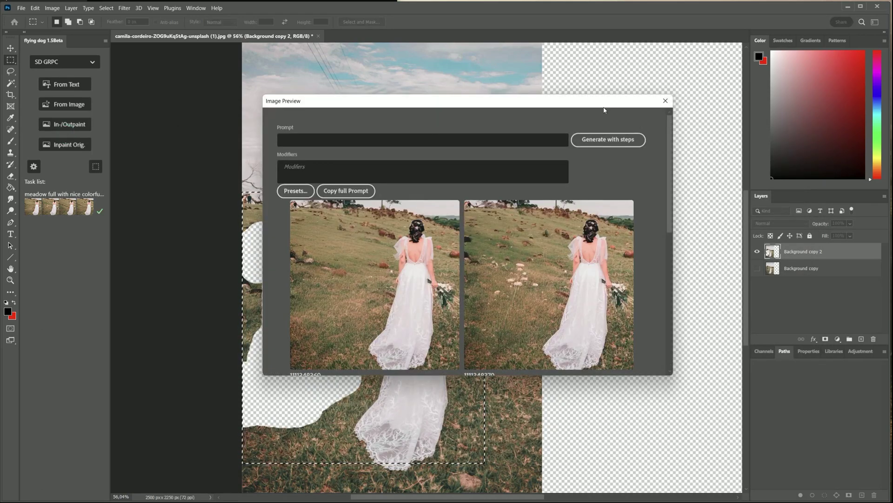
pyautogui.moveTo(596, 101); pyautogui.dragTo(386, 47)
pyautogui.moveTo(466, 322); pyautogui.dragTo(804, 467)
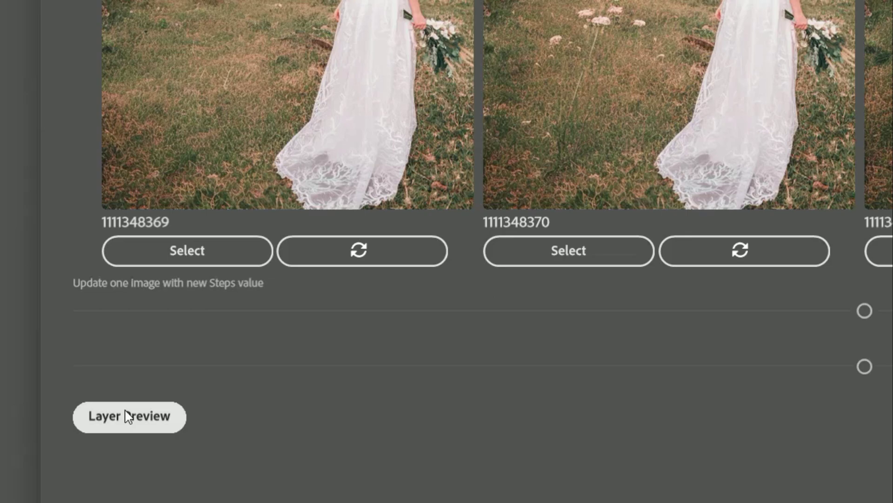
pyautogui.click(129, 415)
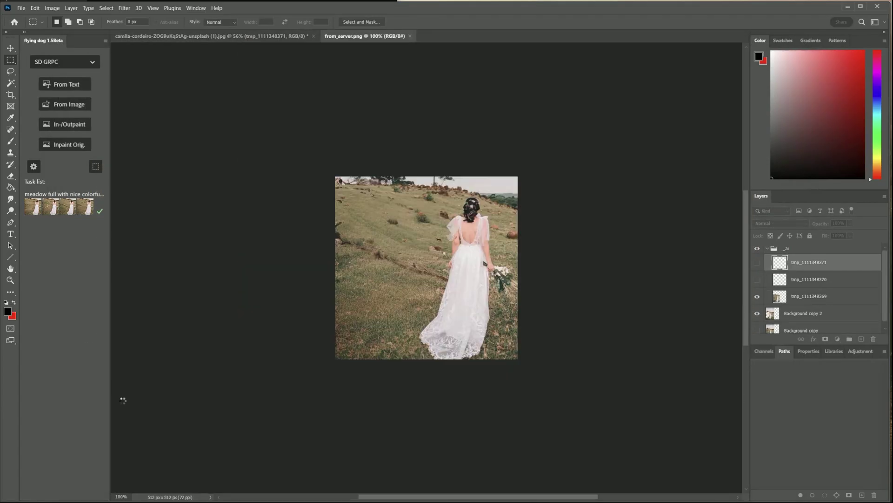
pyautogui.click(76, 78)
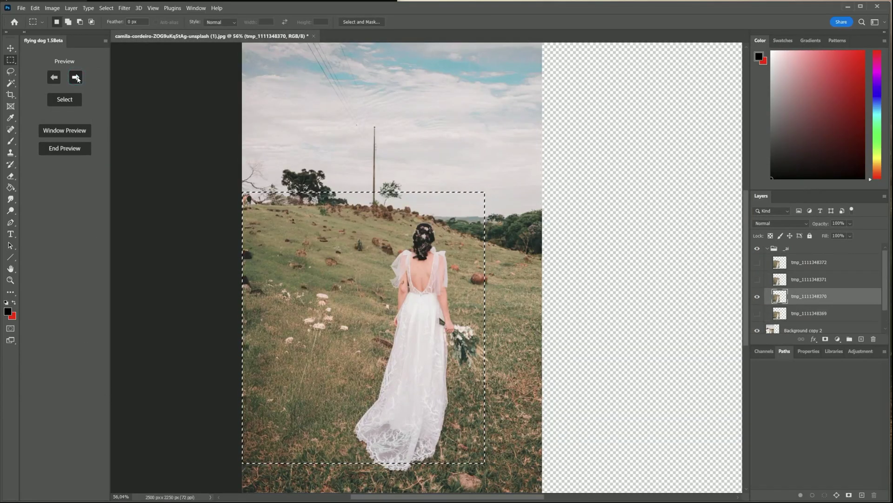
pyautogui.click(76, 77)
pyautogui.click(76, 78)
pyautogui.click(53, 77)
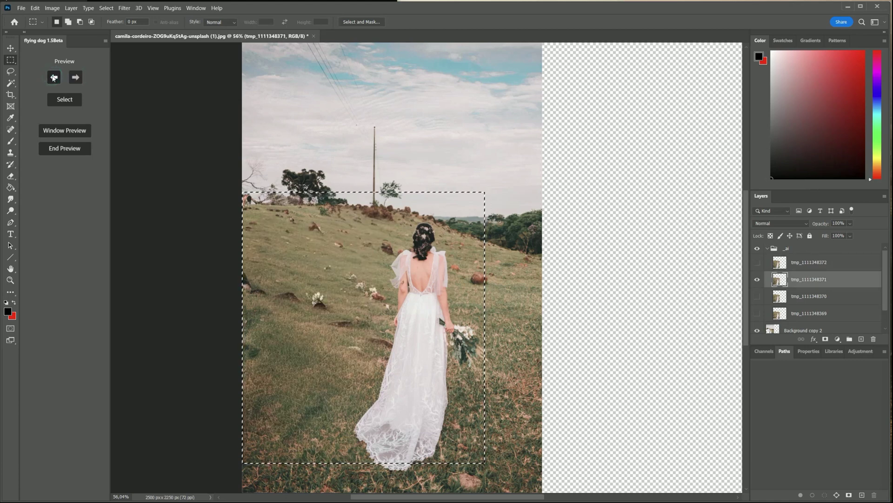
pyautogui.click(53, 77)
pyautogui.click(76, 77)
pyautogui.click(76, 78)
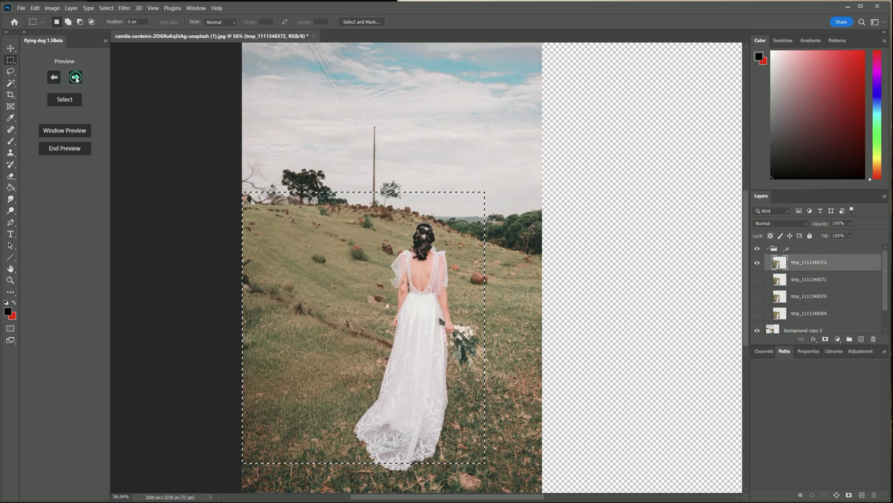
pyautogui.click(64, 97)
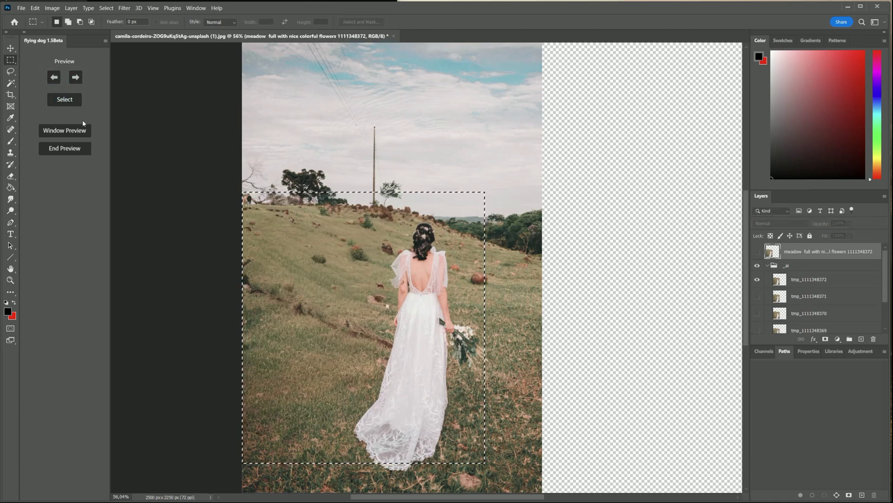
pyautogui.click(58, 152)
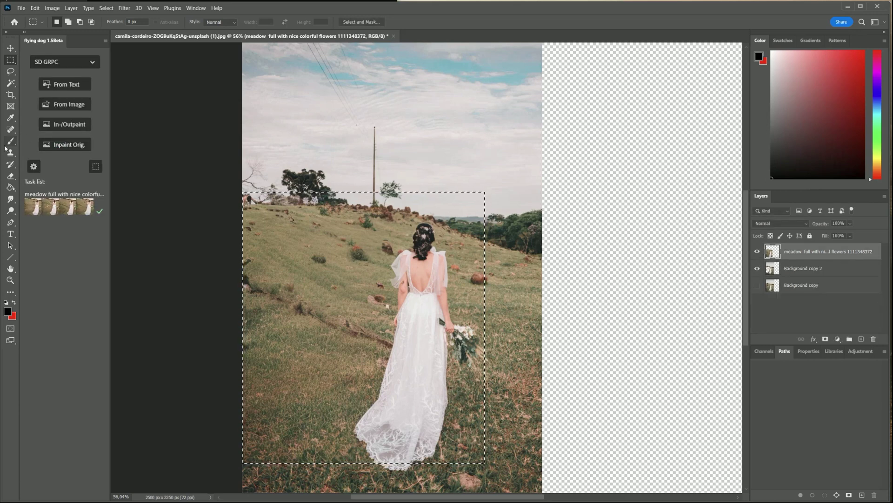
pyautogui.press('e')
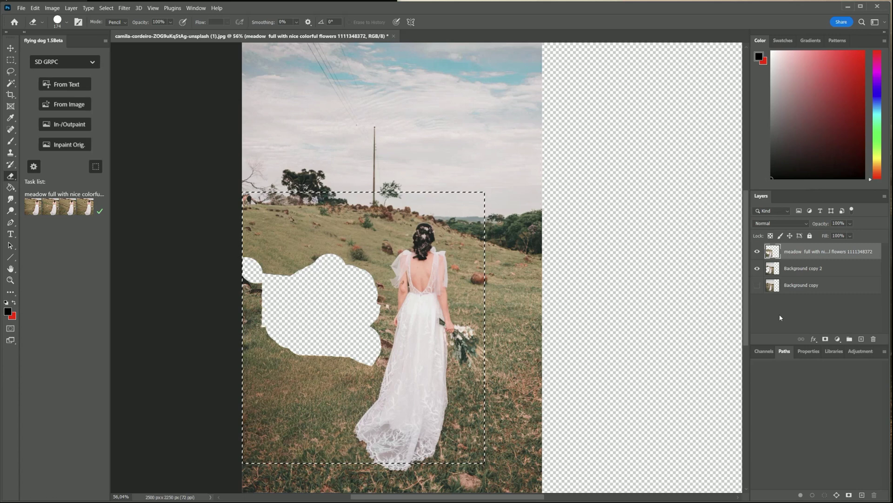
pyautogui.keyDown('shift'); pyautogui.click(821, 274); pyautogui.keyUp('shift')
# - Merge Background copy 2 and the meadow layer with Ctrl+E, then open In-/Outpaint settings
pyautogui.rightClick(821, 275)
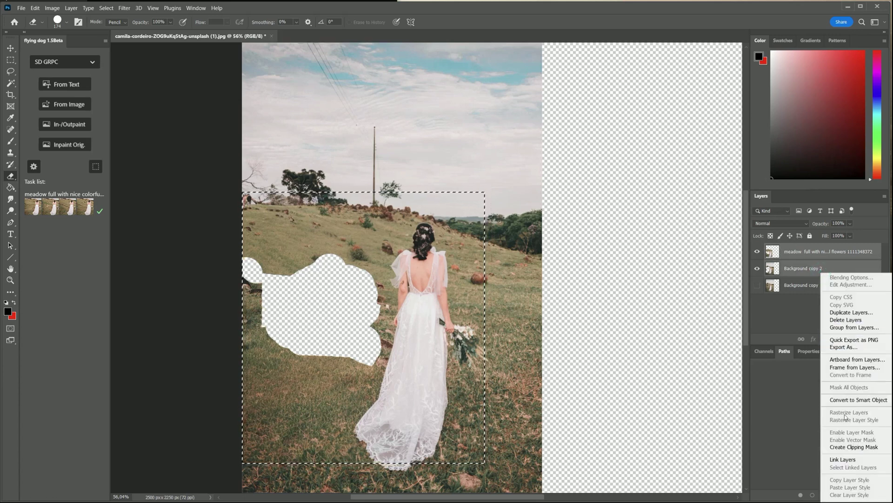
pyautogui.hotkey('ctrl', 'e')
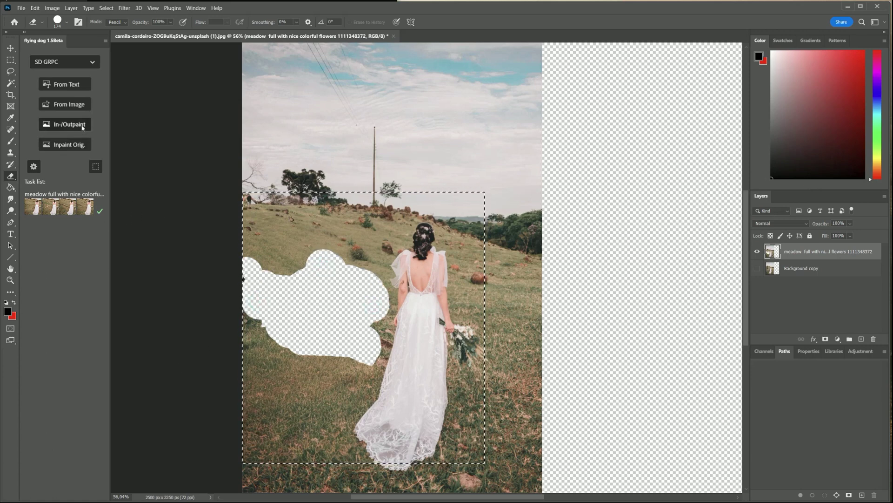
pyautogui.click(82, 125)
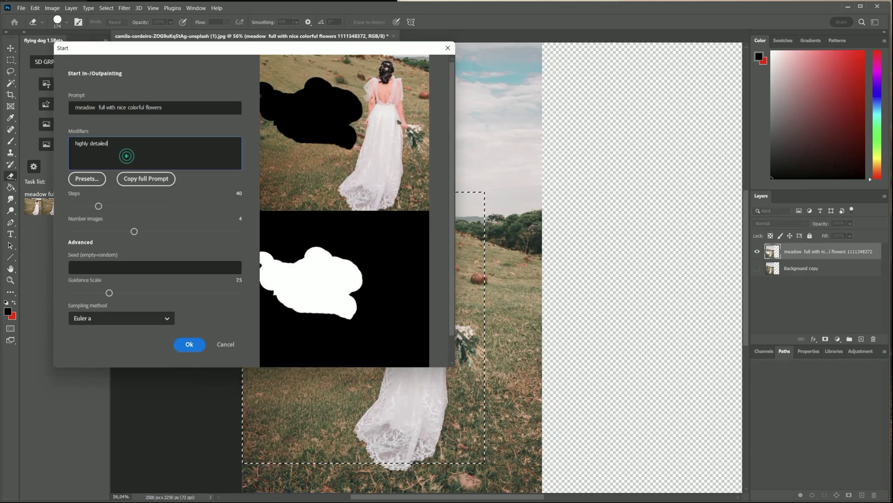
# - Generate fills for the erased patch, browse the variants, and end the preview without keeping one
pyautogui.click(189, 344)
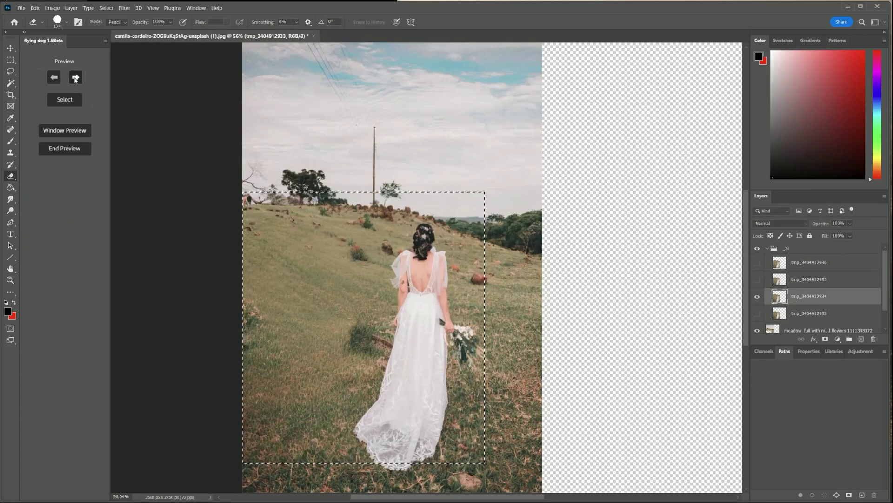
pyautogui.click(74, 78)
pyautogui.click(75, 78)
pyautogui.click(75, 77)
pyautogui.click(75, 78)
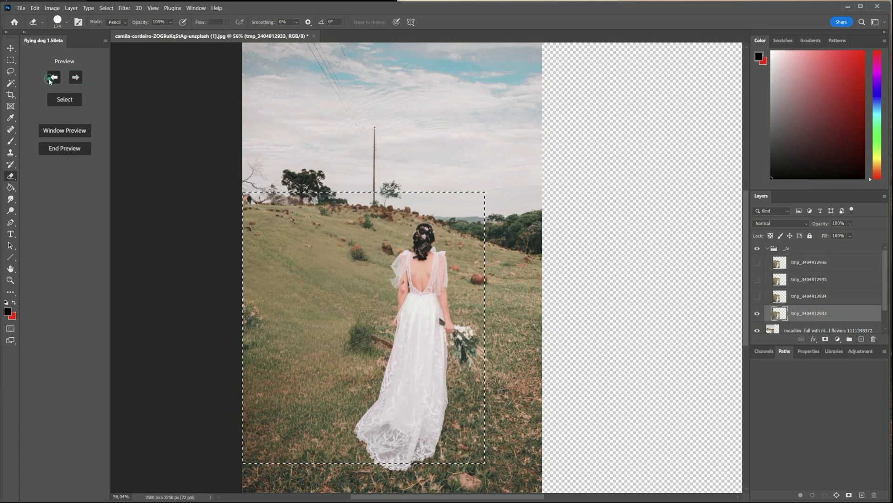
pyautogui.click(65, 148)
pyautogui.click(67, 124)
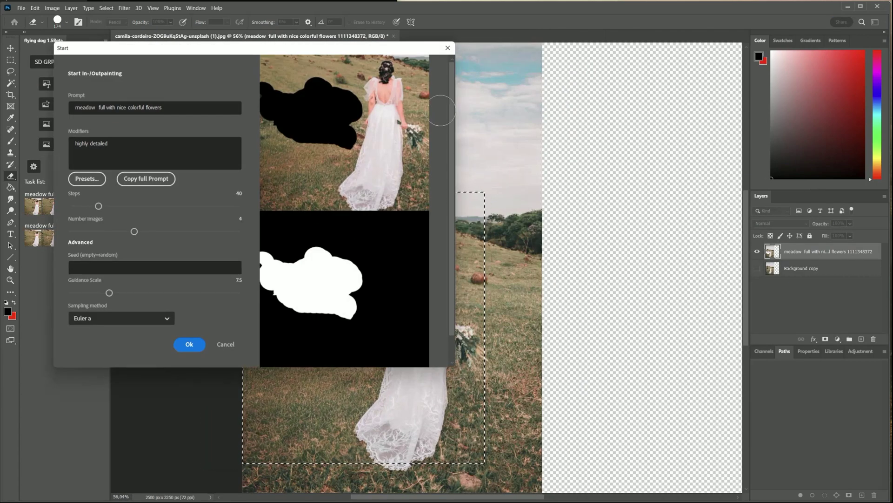
# - Marquee the erased hole left of the bride and run an In-/Outpaint job on it
pyautogui.click(447, 47)
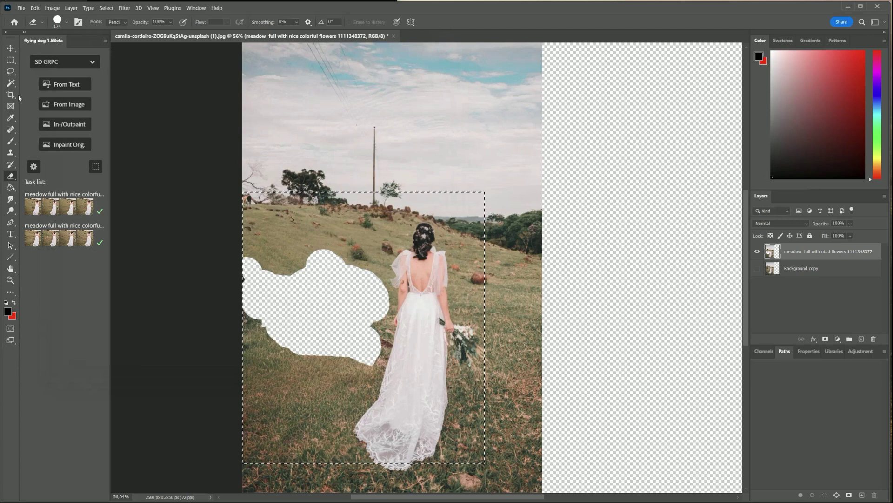
pyautogui.click(96, 166)
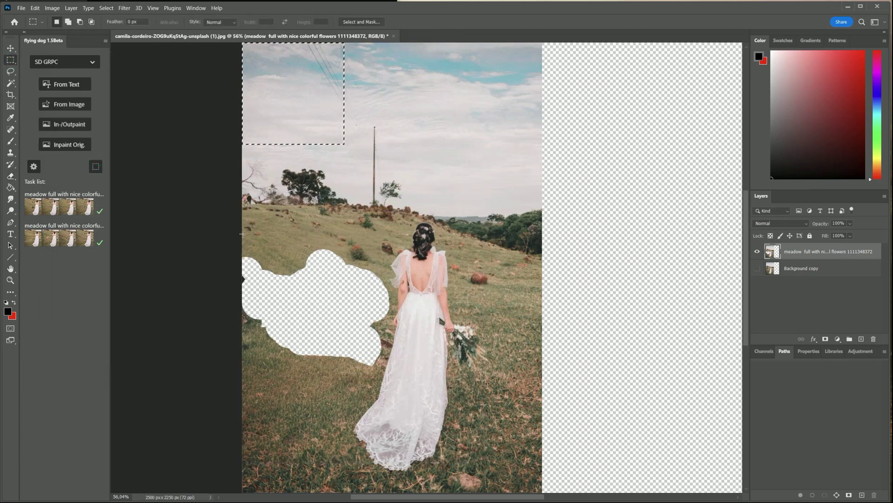
pyautogui.moveTo(243, 234); pyautogui.dragTo(394, 386)
pyautogui.click(68, 124)
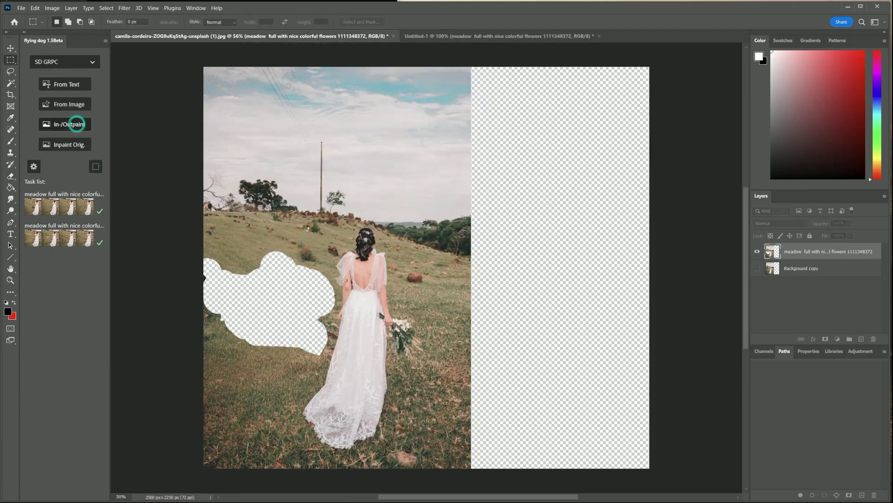
pyautogui.click(185, 343)
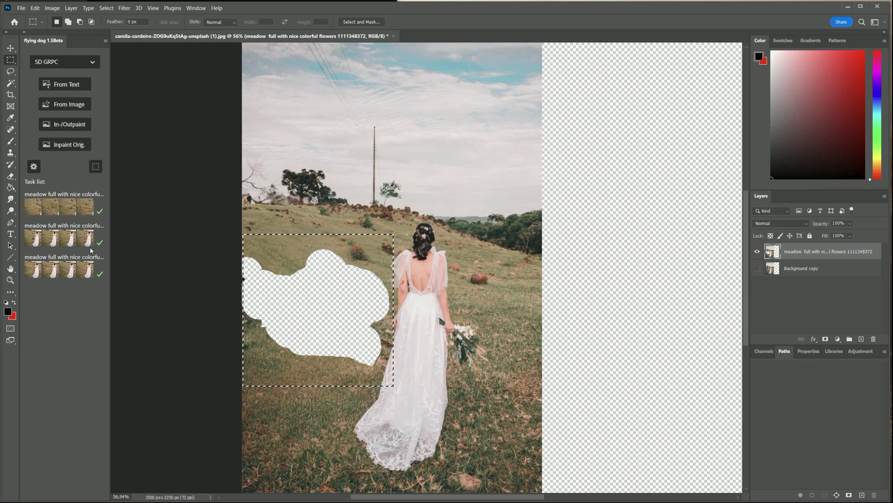
pyautogui.click(47, 212)
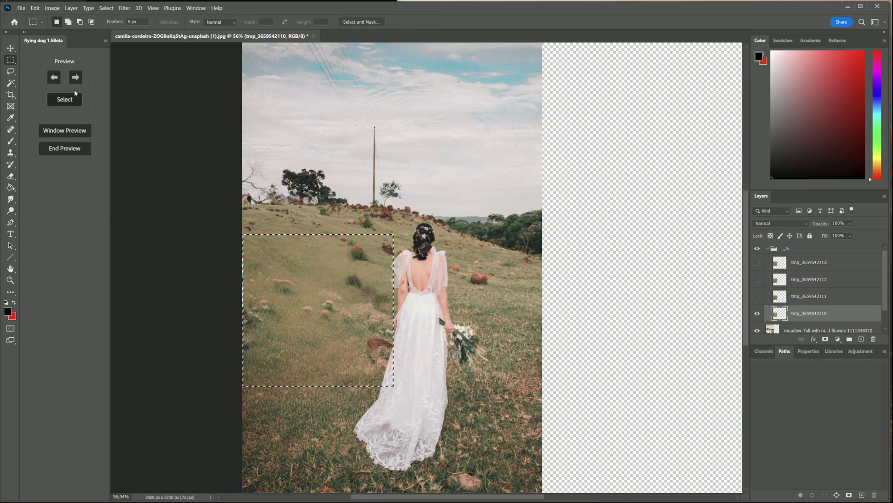
pyautogui.click(76, 77)
pyautogui.click(75, 77)
pyautogui.click(76, 77)
pyautogui.click(55, 78)
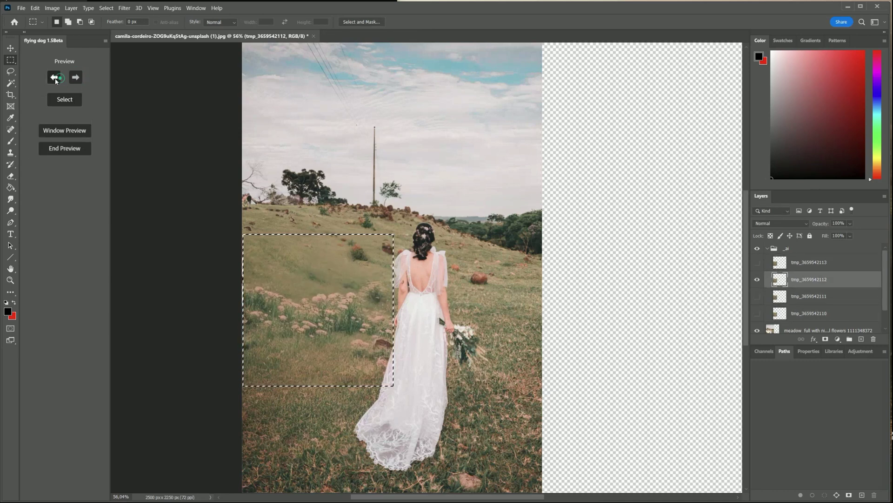
pyautogui.click(55, 79)
pyautogui.click(65, 99)
pyautogui.click(73, 152)
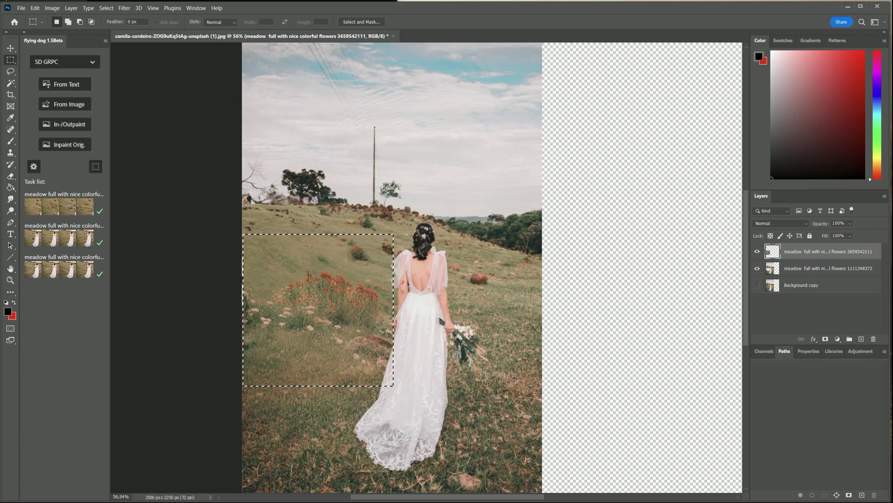
# - Lasso around the wires and pole and apply Edit > Content-Aware Fill
pyautogui.press('l')
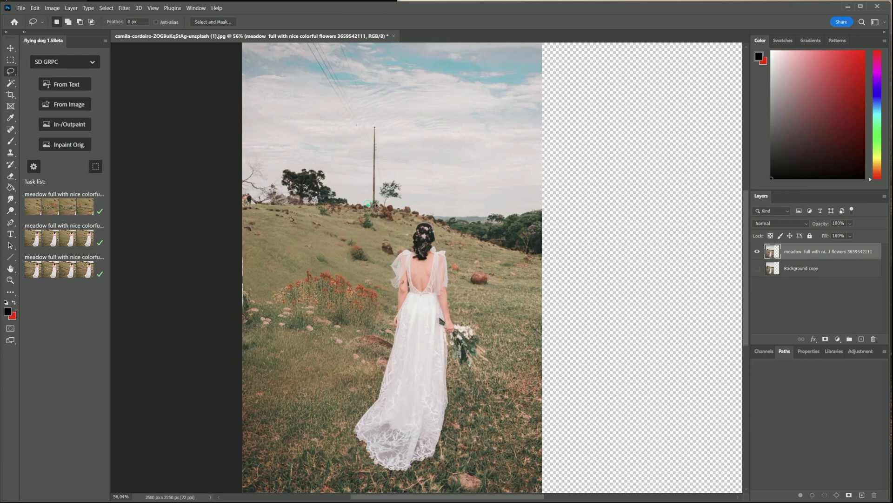
pyautogui.moveTo(383, 167)
pyautogui.mouseDown()
pyautogui.moveTo(381, 108)
pyautogui.moveTo(334, 40)
pyautogui.moveTo(305, 43)
pyautogui.moveTo(358, 164)
pyautogui.mouseUp()
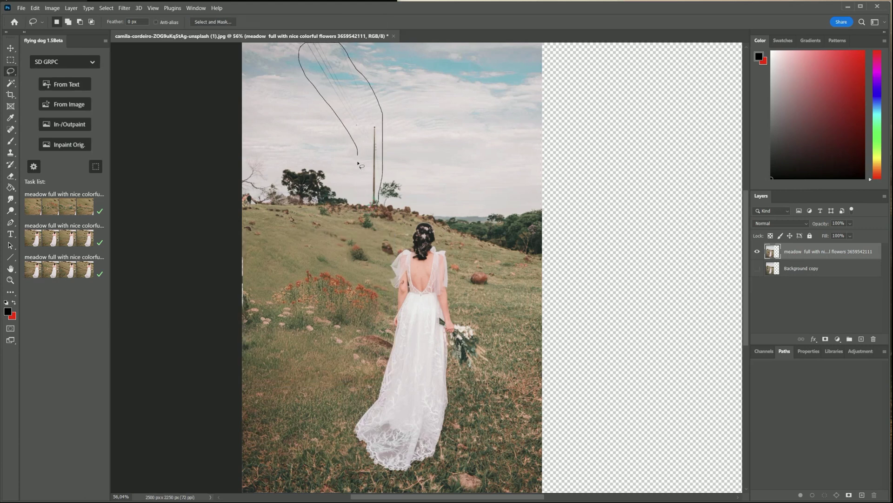
pyautogui.moveTo(372, 205); pyautogui.dragTo(374, 203)
pyautogui.click(35, 8)
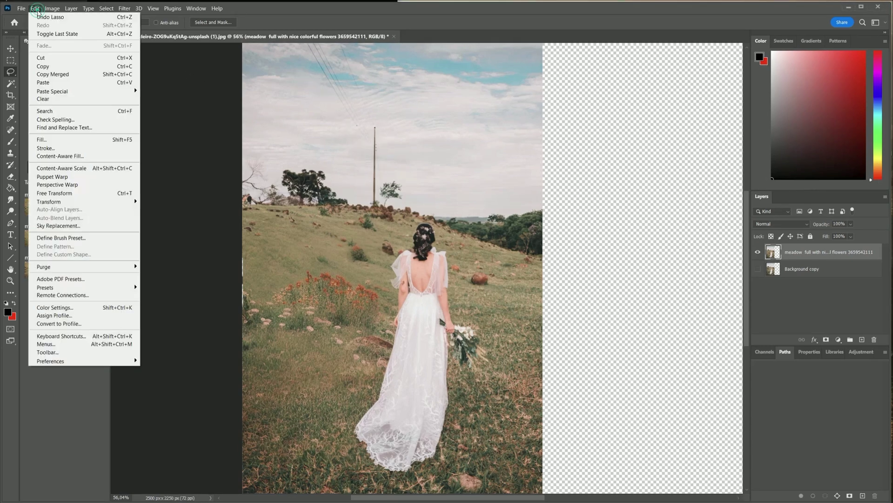
pyautogui.click(60, 155)
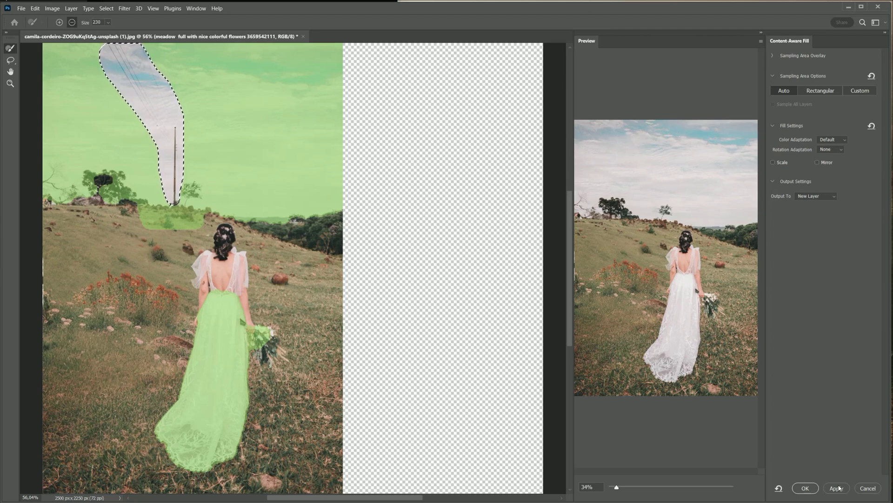
pyautogui.click(808, 487)
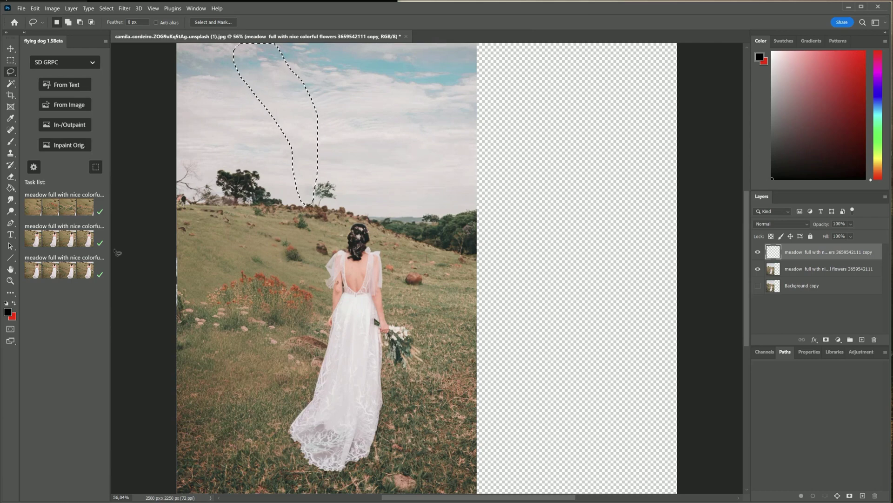
# - Deselect and zoom in on the tree to inspect the fill
pyautogui.click(110, 8)
pyautogui.click(111, 25)
pyautogui.click(10, 281)
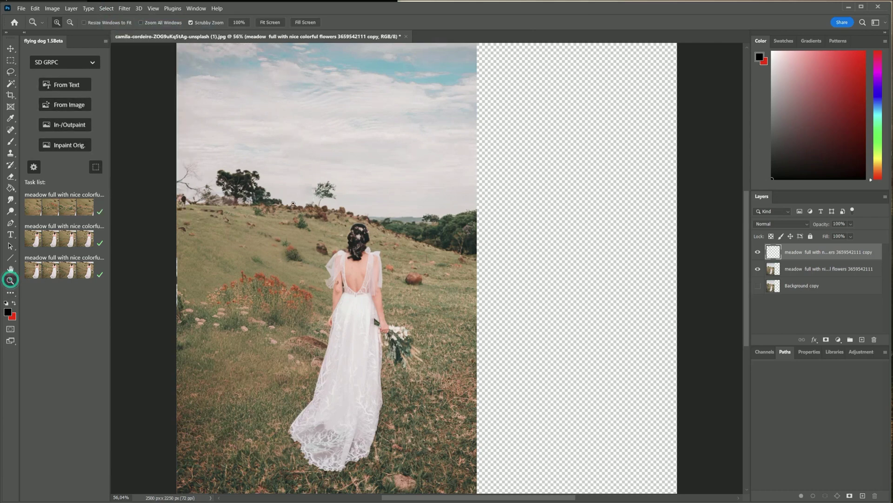
pyautogui.moveTo(300, 188); pyautogui.dragTo(304, 185)
# - Undo the content-aware fill and marquee the sky strip around the wires and pole
pyautogui.rightClick(338, 233)
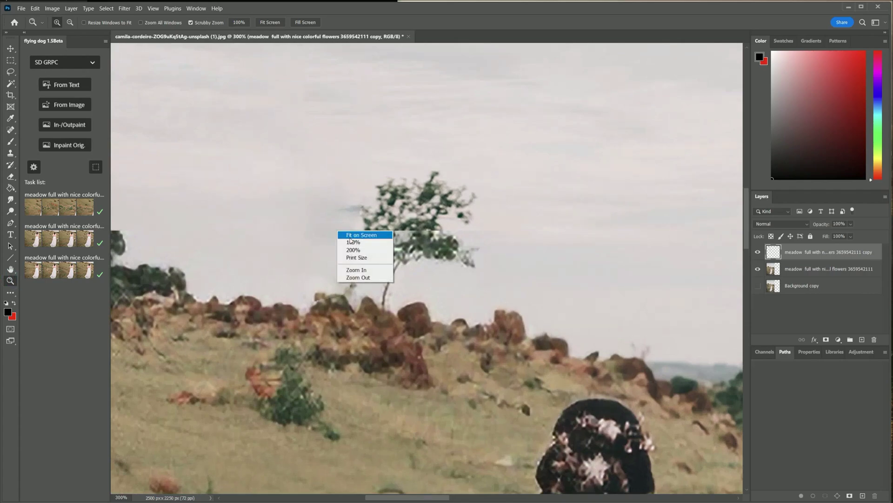
pyautogui.click(358, 235)
pyautogui.hotkey('ctrl', 'z')
pyautogui.hotkey('ctrl', 'z')
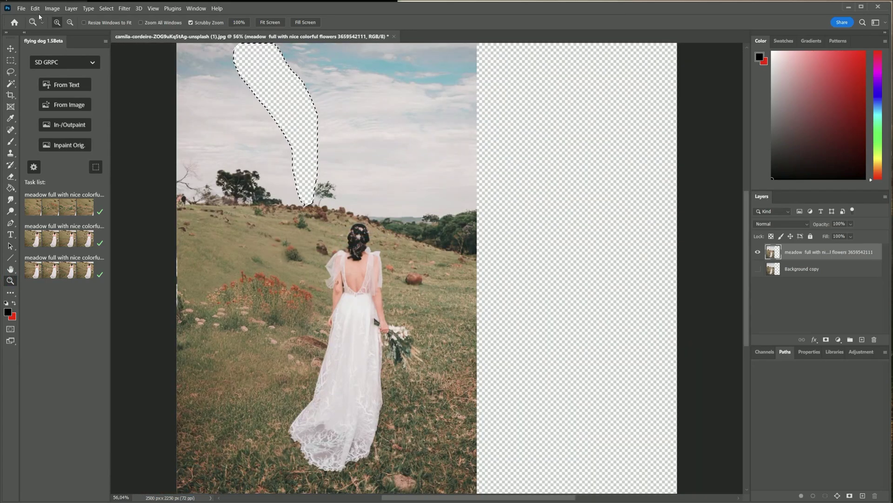
pyautogui.click(96, 167)
pyautogui.click(345, 132)
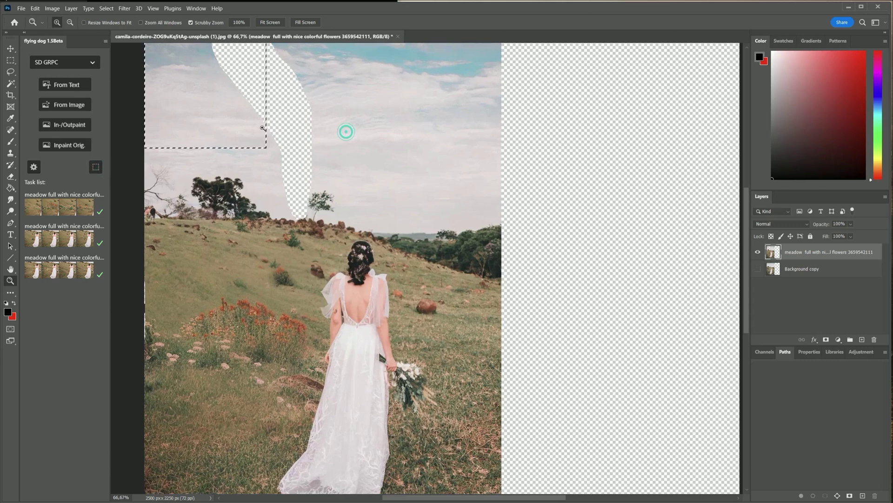
pyautogui.rightClick(264, 124)
pyautogui.click(280, 130)
pyautogui.click(10, 59)
pyautogui.click(385, 121)
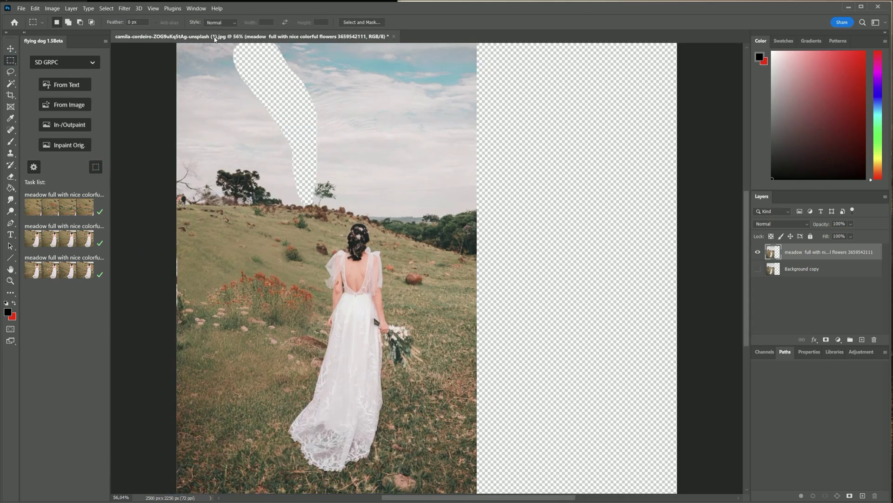
pyautogui.moveTo(216, 43); pyautogui.dragTo(371, 216)
pyautogui.click(55, 125)
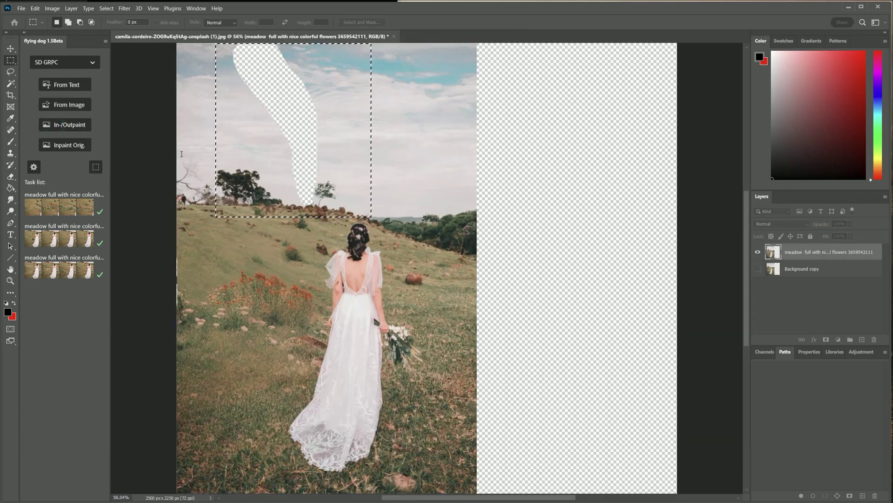
pyautogui.write('sky')
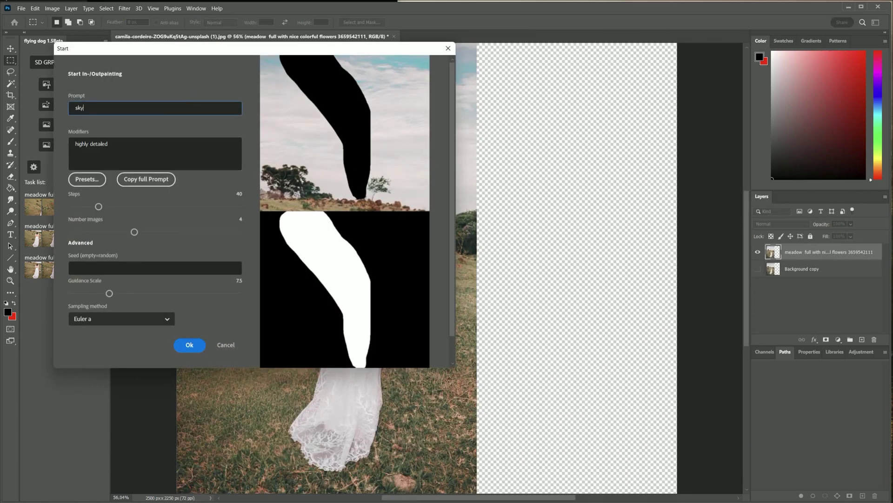
pyautogui.moveTo(134, 231); pyautogui.dragTo(93, 233)
pyautogui.click(188, 343)
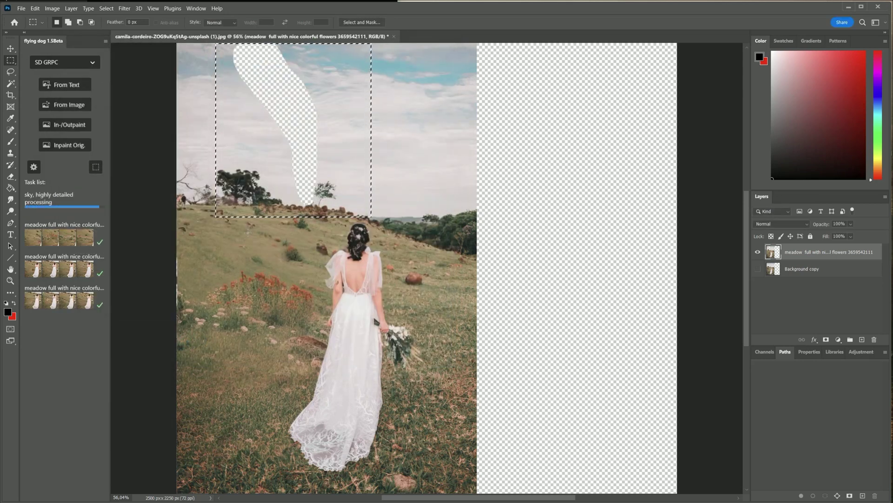
pyautogui.click(51, 210)
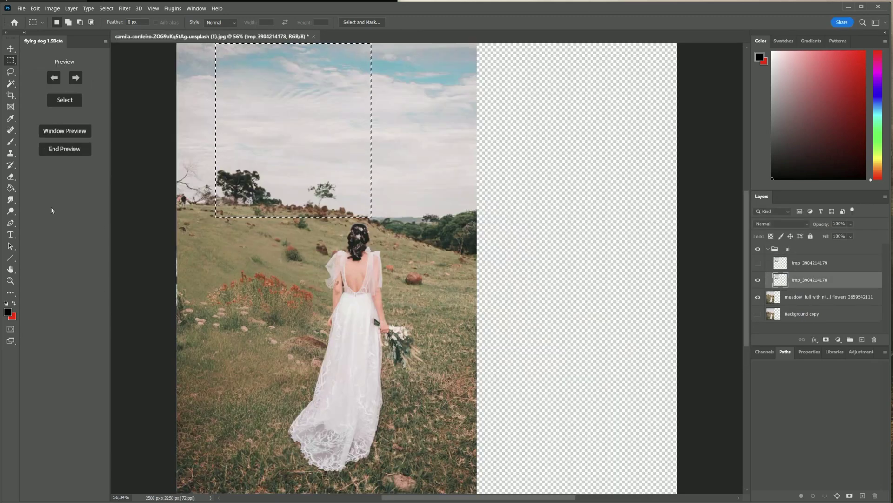
pyautogui.click(76, 79)
pyautogui.click(71, 101)
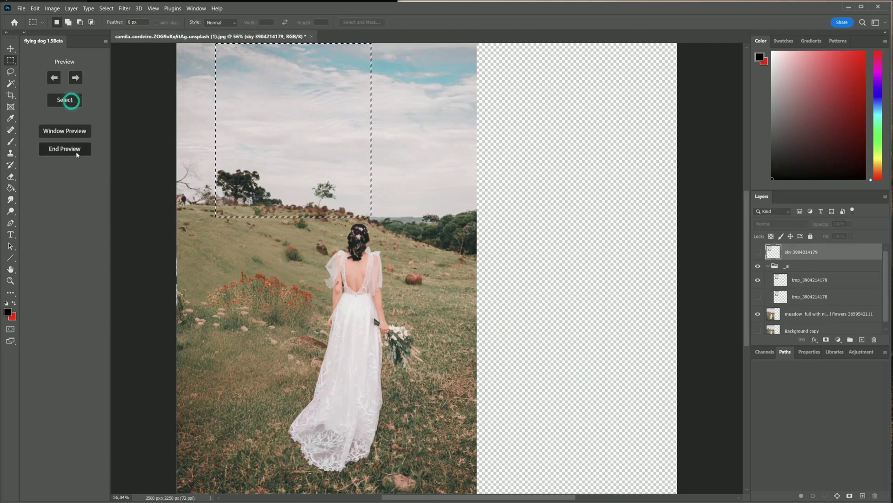
pyautogui.click(79, 153)
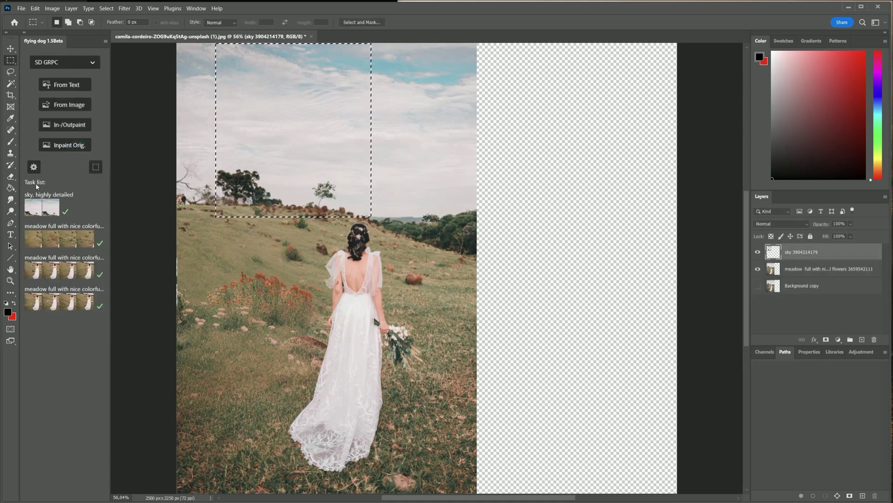
# - Zoom in to inspect the new sky, then fit the image and deselect
pyautogui.click(10, 281)
pyautogui.click(309, 135)
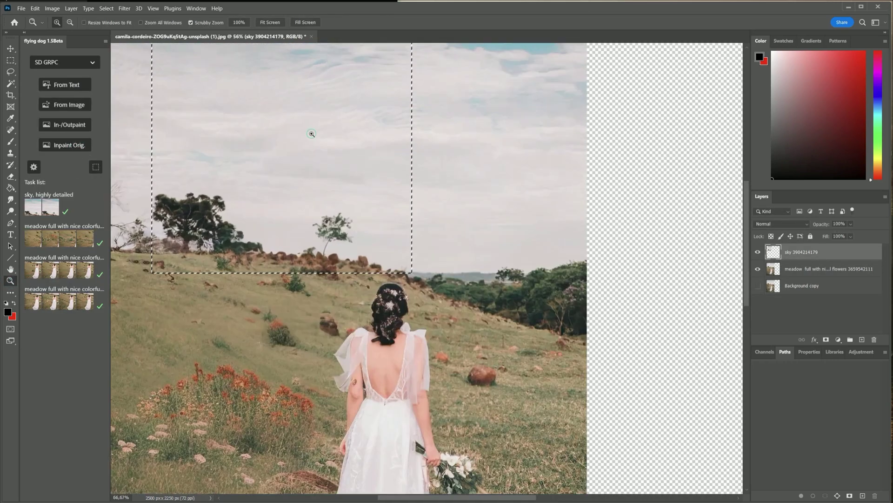
pyautogui.click(305, 172)
pyautogui.rightClick(300, 212)
pyautogui.click(320, 211)
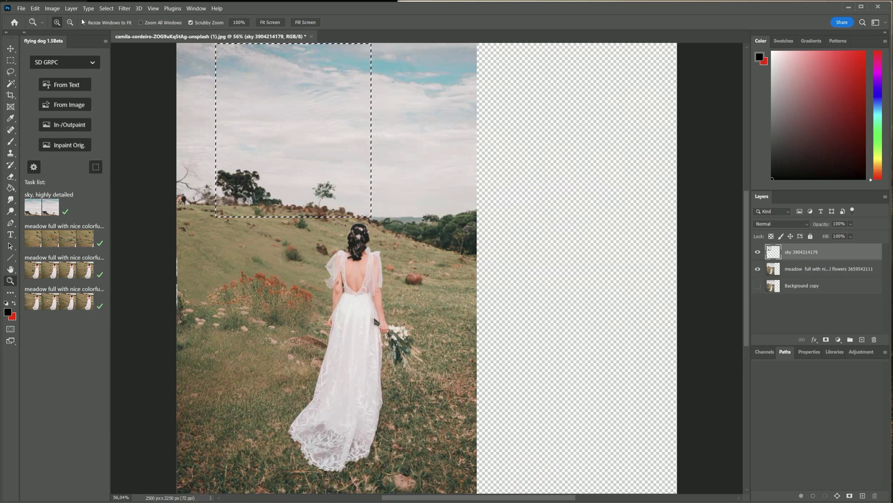
pyautogui.click(106, 9)
pyautogui.click(109, 29)
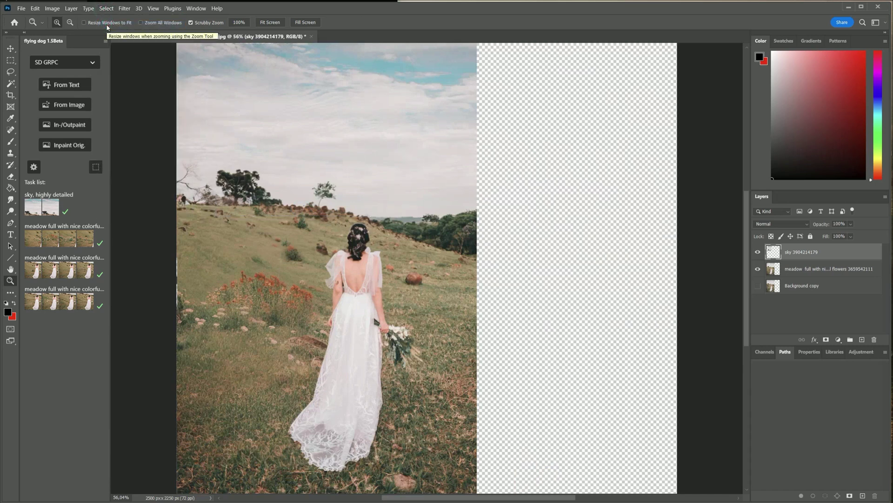
# - Select the canvas's right half and outpaint it with 'meadow full with nice colorful flowers', 4 images
pyautogui.click(9, 62)
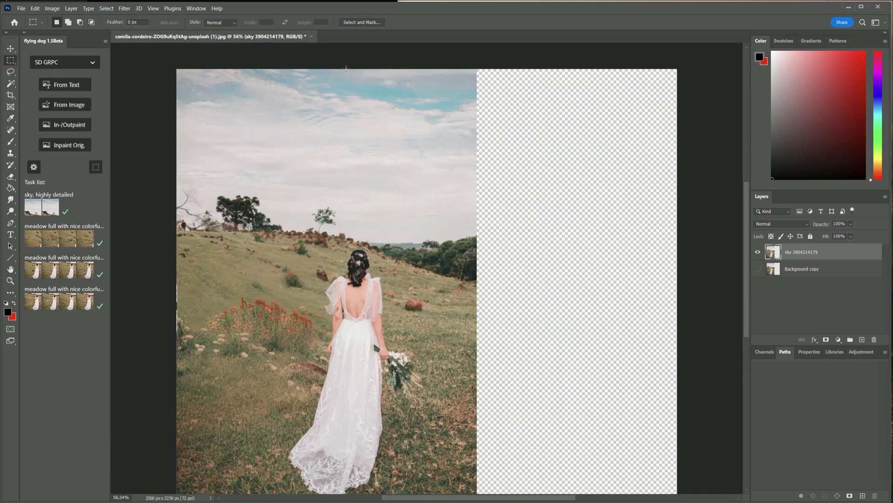
pyautogui.moveTo(343, 67); pyautogui.dragTo(685, 501)
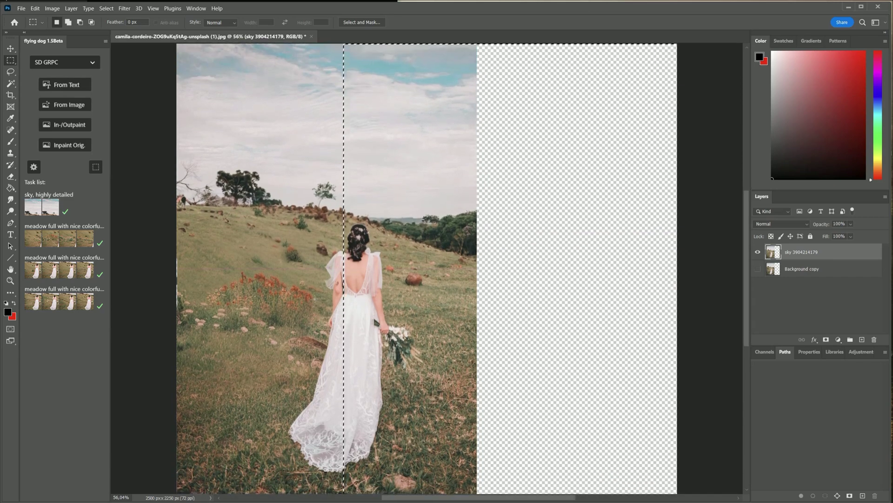
pyautogui.click(65, 124)
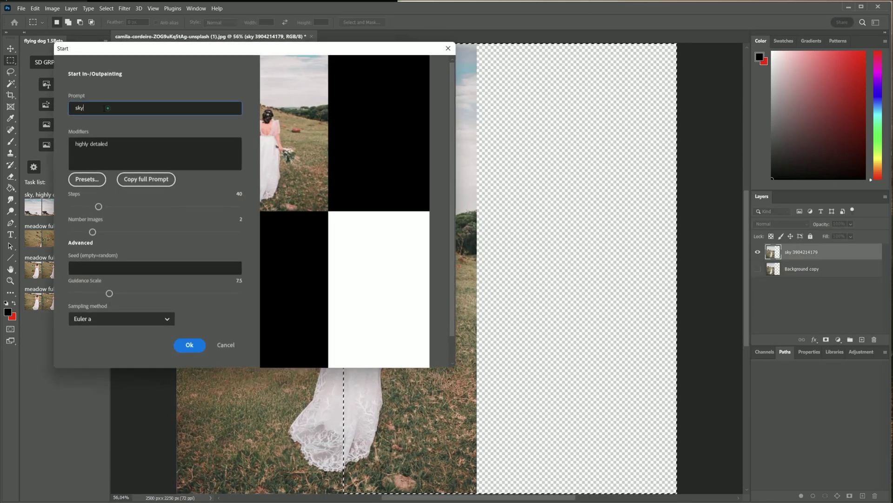
pyautogui.moveTo(107, 108); pyautogui.dragTo(57, 108)
pyautogui.write('m')
pyautogui.write('eado')
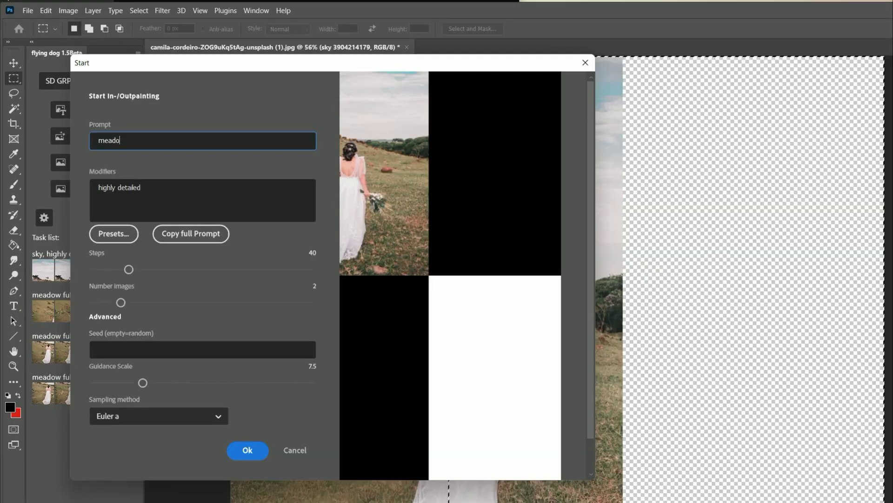
pyautogui.write('w full with nice flowers')
pyautogui.moveTo(121, 302); pyautogui.dragTo(175, 303)
pyautogui.click(165, 140)
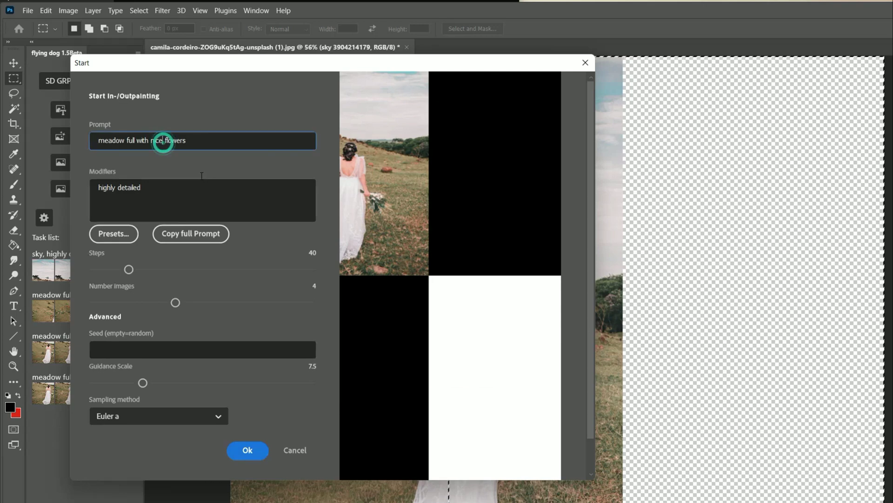
pyautogui.write('colorful')
pyautogui.click(251, 450)
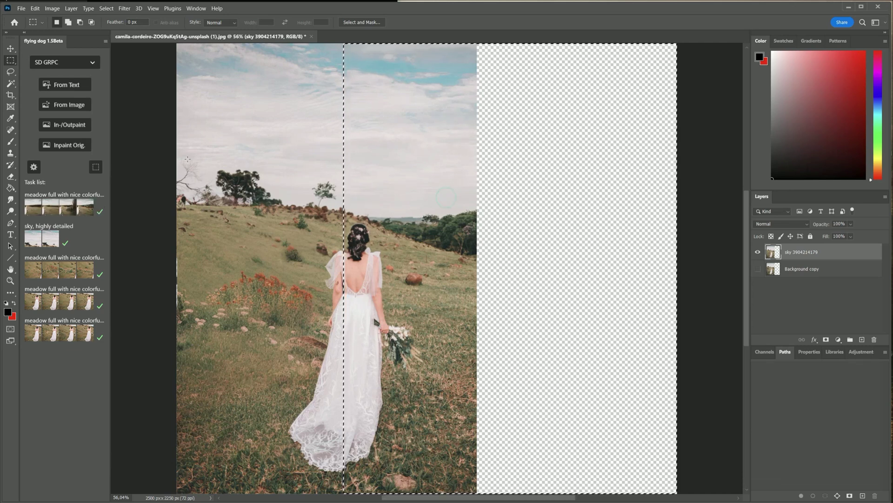
# - Preview the meadow variants and keep the pink-flower one as a new layer
pyautogui.click(85, 196)
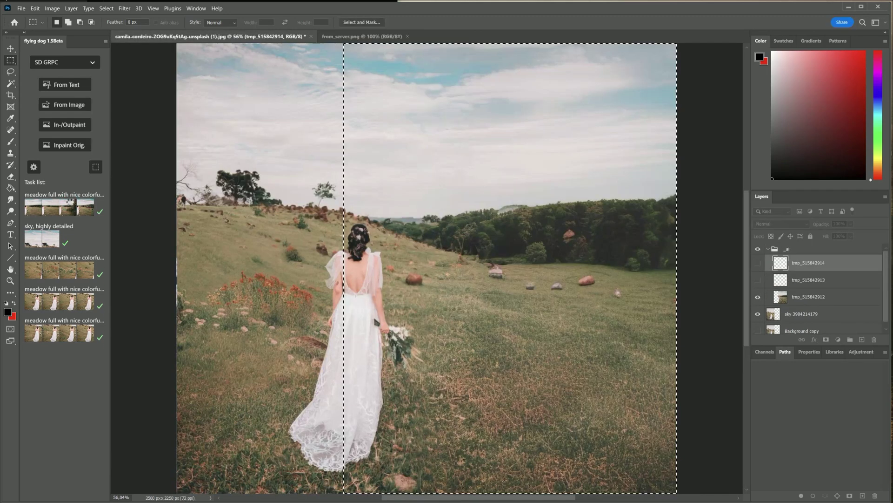
pyautogui.click(74, 77)
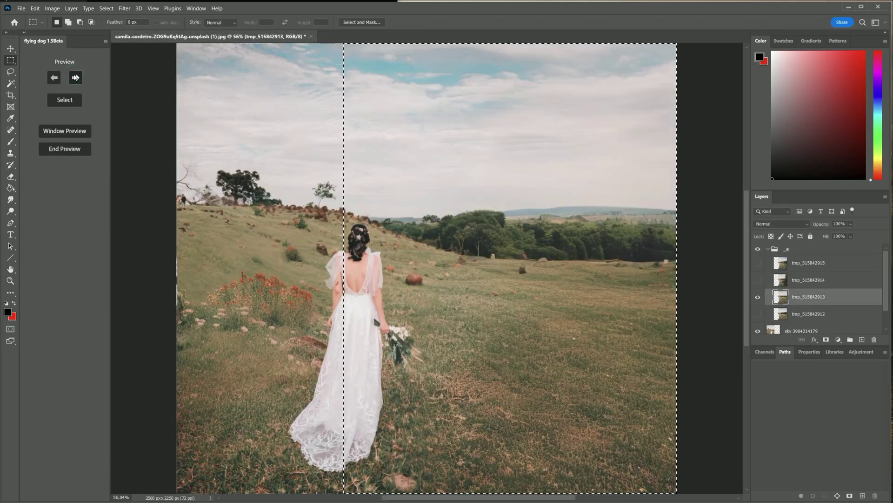
pyautogui.click(74, 77)
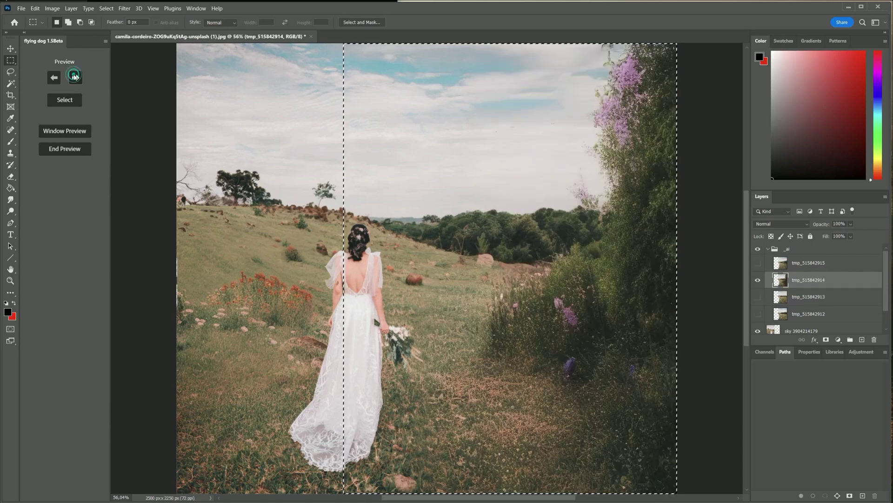
pyautogui.click(74, 77)
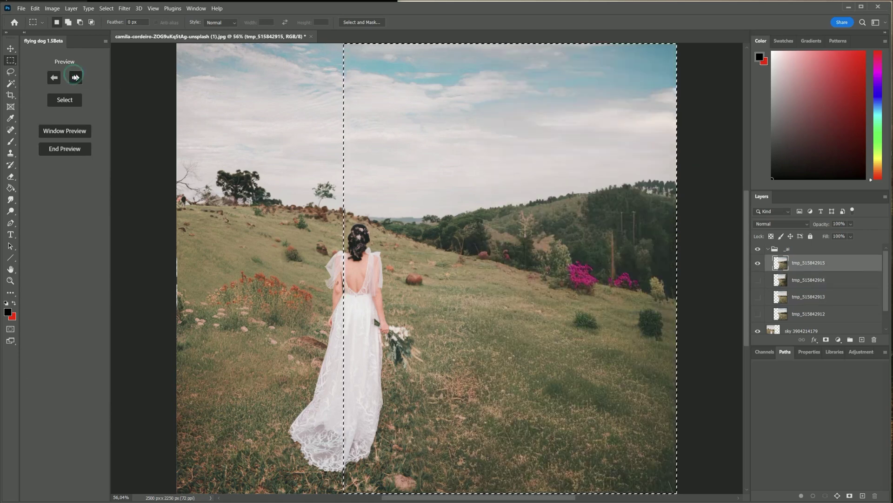
pyautogui.click(65, 100)
pyautogui.click(70, 149)
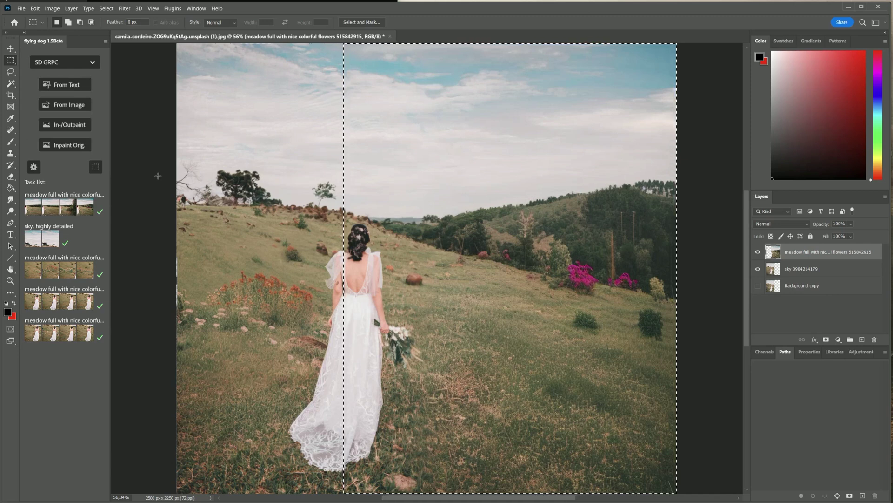
# - Delete the sky layer and compare the meadow and Background copy layers by toggling visibility
pyautogui.rightClick(794, 268)
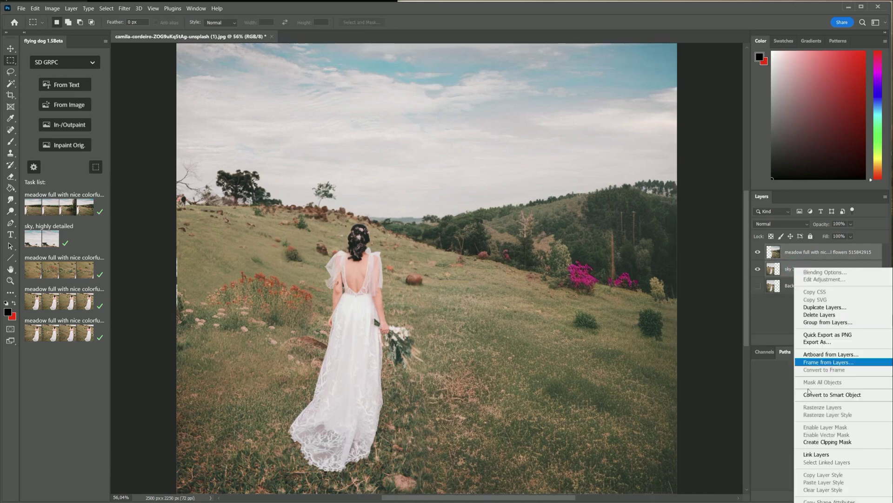
pyautogui.click(809, 289)
pyautogui.click(759, 269)
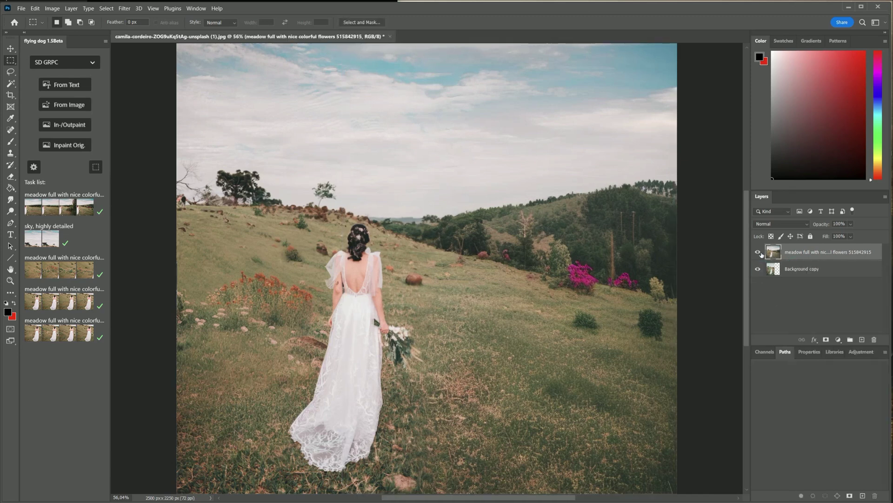
pyautogui.click(758, 253)
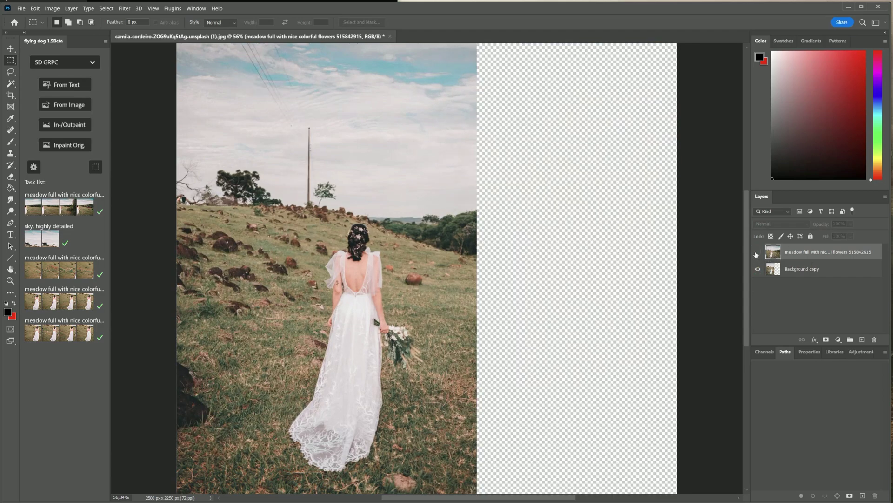
pyautogui.click(757, 253)
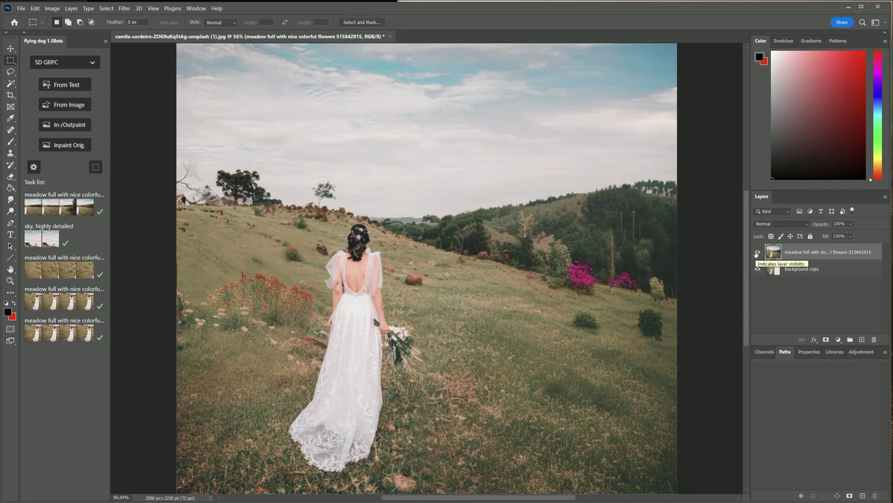
pyautogui.click(758, 269)
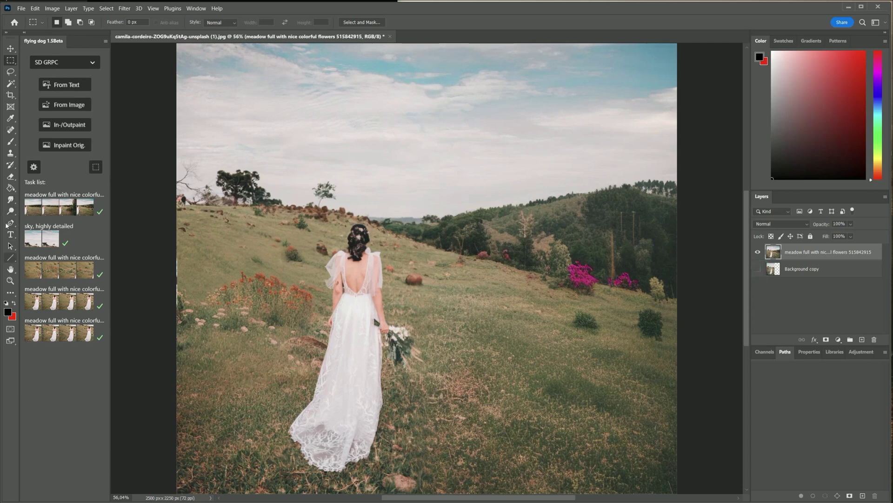
# - Switch to the Eraser and enlarge its brush to 165 px
pyautogui.click(10, 176)
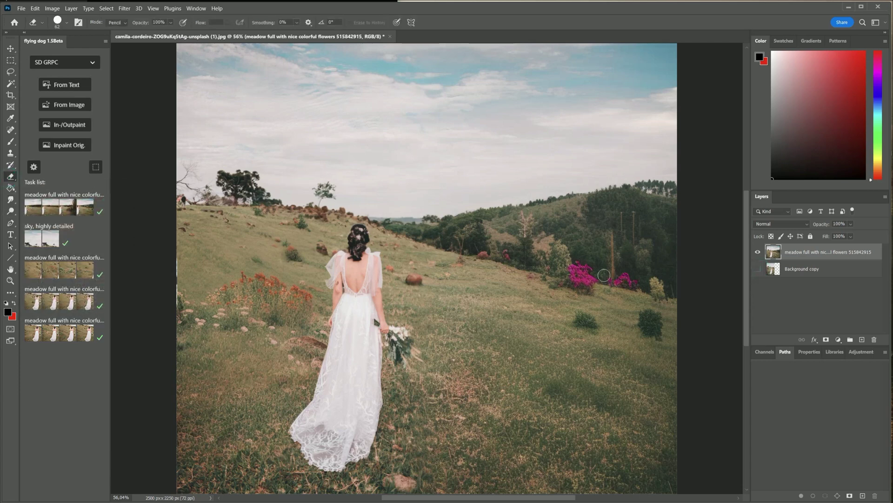
pyautogui.click(67, 22)
pyautogui.moveTo(73, 51); pyautogui.dragTo(79, 51)
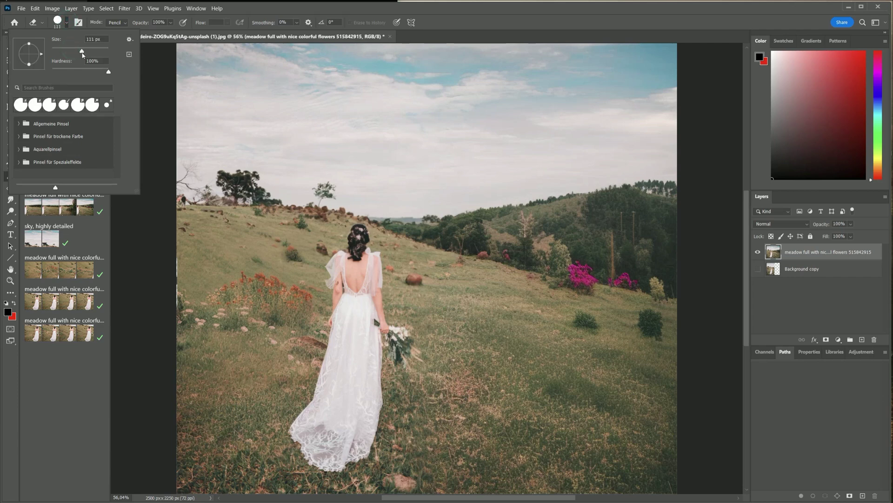
pyautogui.click(558, 144)
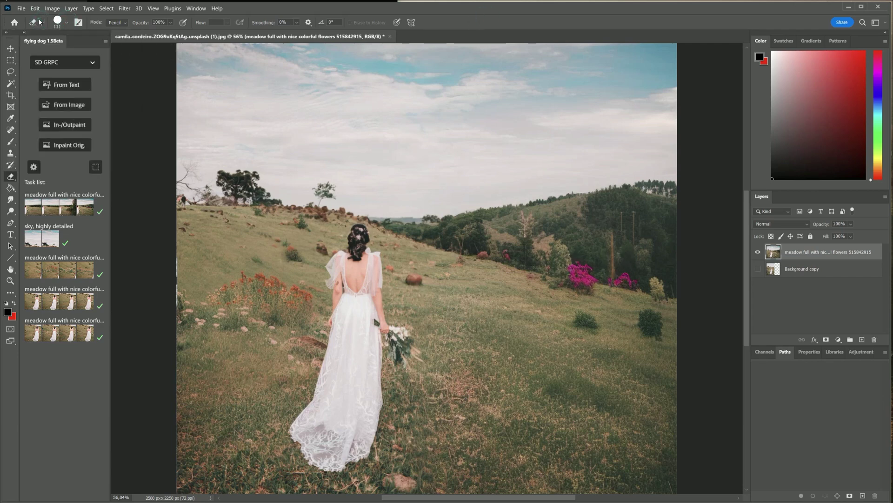
pyautogui.click(67, 22)
pyautogui.moveTo(82, 51); pyautogui.dragTo(89, 51)
pyautogui.click(595, 177)
# - Erase a patch over the right hillside and draw a rectangle around the hole
pyautogui.moveTo(578, 218)
pyautogui.mouseDown()
pyautogui.moveTo(588, 187)
pyautogui.moveTo(580, 172)
pyautogui.moveTo(602, 168)
pyautogui.moveTo(616, 193)
pyautogui.moveTo(599, 216)
pyautogui.moveTo(571, 198)
pyautogui.moveTo(572, 186)
pyautogui.moveTo(619, 205)
pyautogui.moveTo(593, 216)
pyautogui.mouseUp()
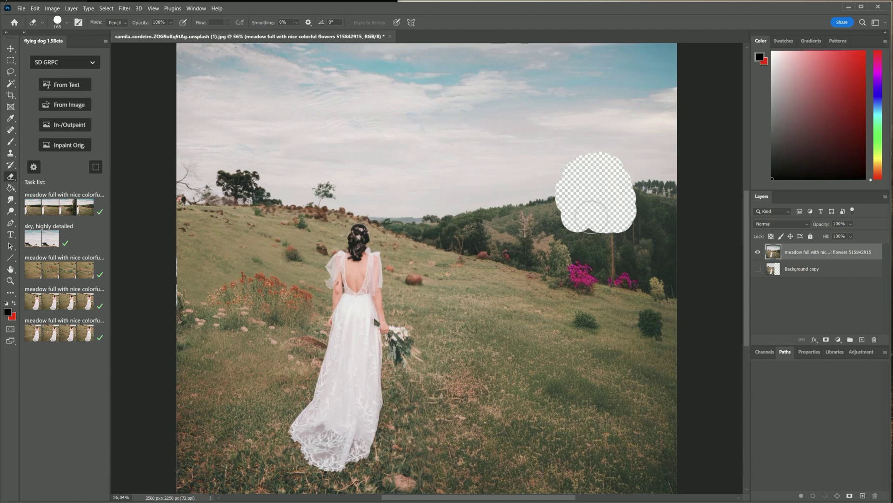
pyautogui.click(96, 169)
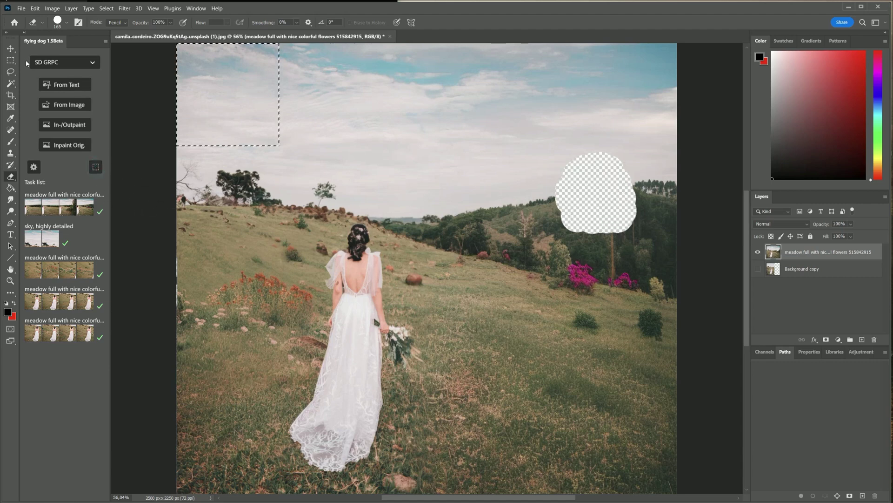
pyautogui.moveTo(508, 109); pyautogui.dragTo(682, 266)
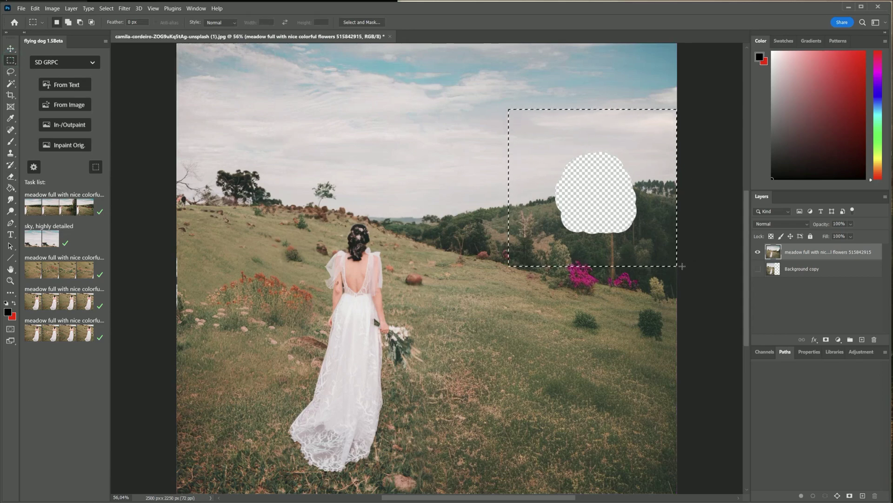
# - Inpaint the selected hole with the prompt 'nice castle'
pyautogui.click(79, 125)
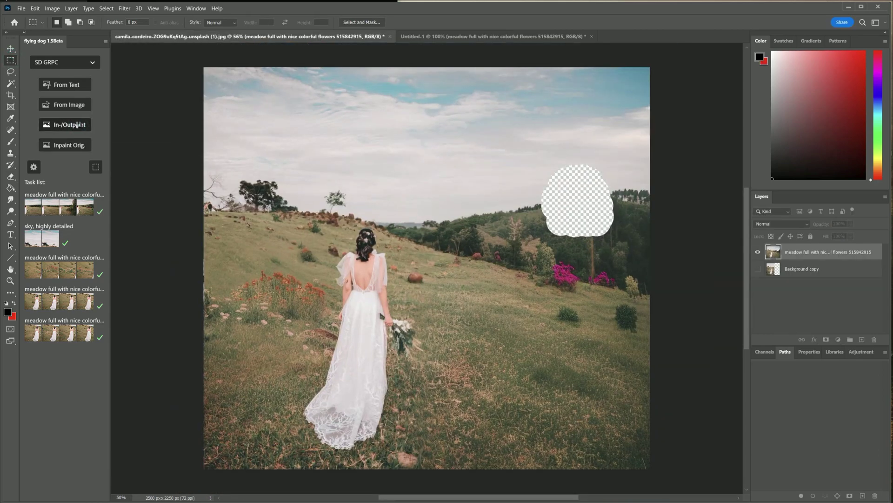
pyautogui.tripleClick(179, 107)
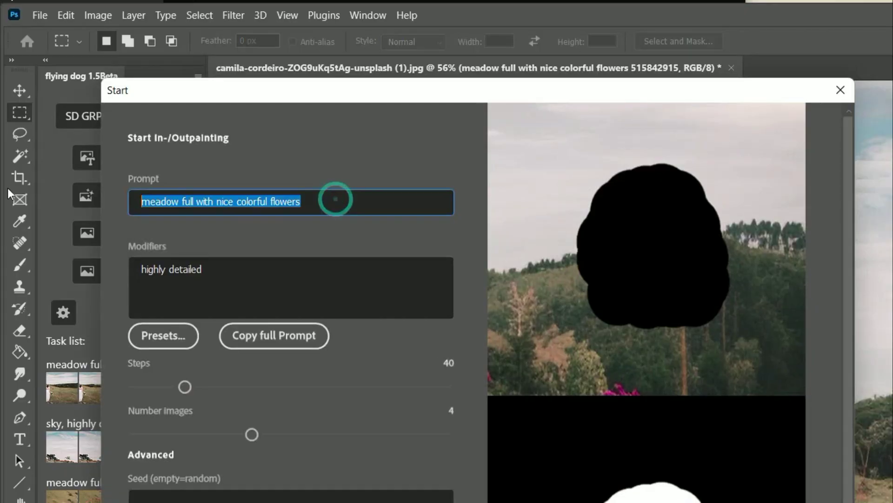
pyautogui.write('nice castle')
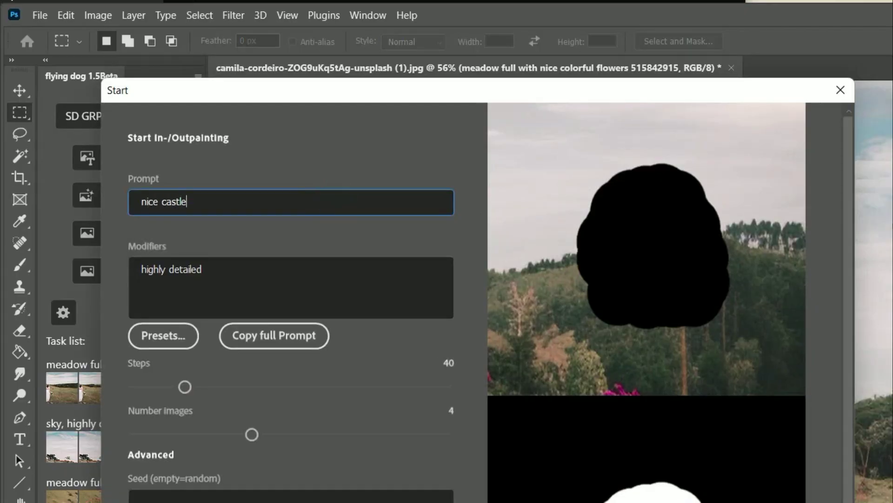
pyautogui.press('Return')
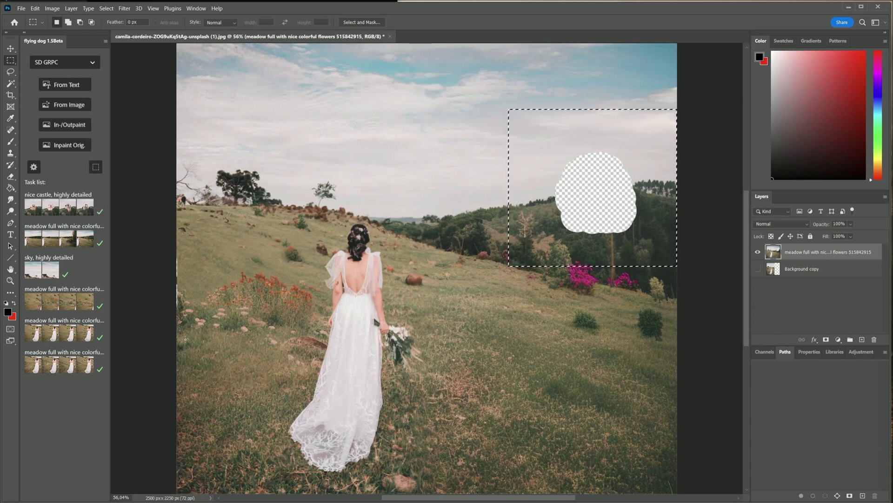
# - Step through the castle variants and keep the chosen one as its own layer
pyautogui.click(67, 207)
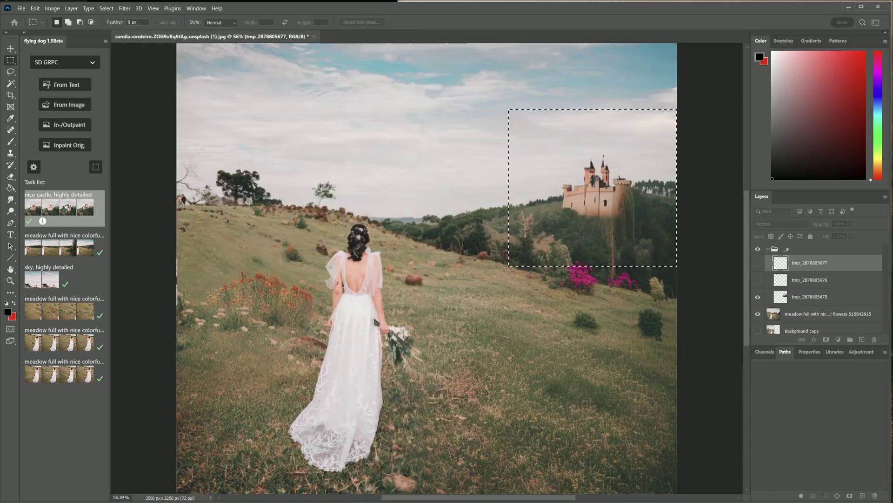
pyautogui.click(75, 78)
pyautogui.click(75, 78)
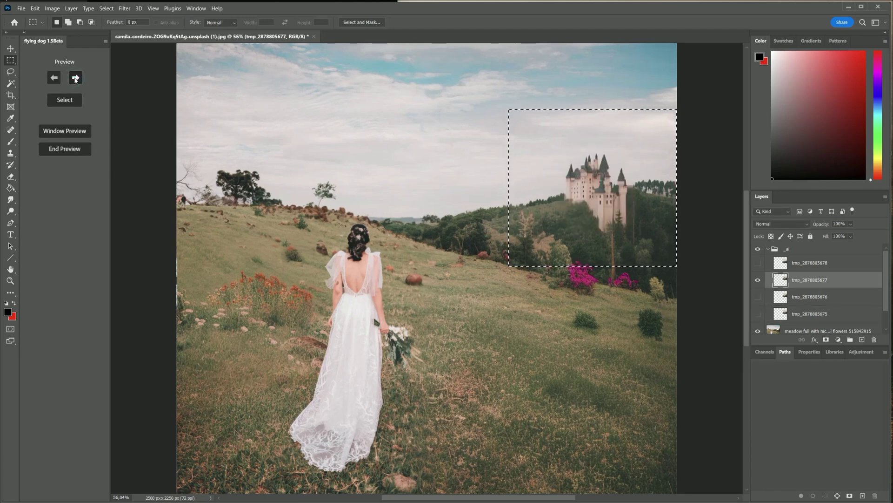
pyautogui.click(75, 78)
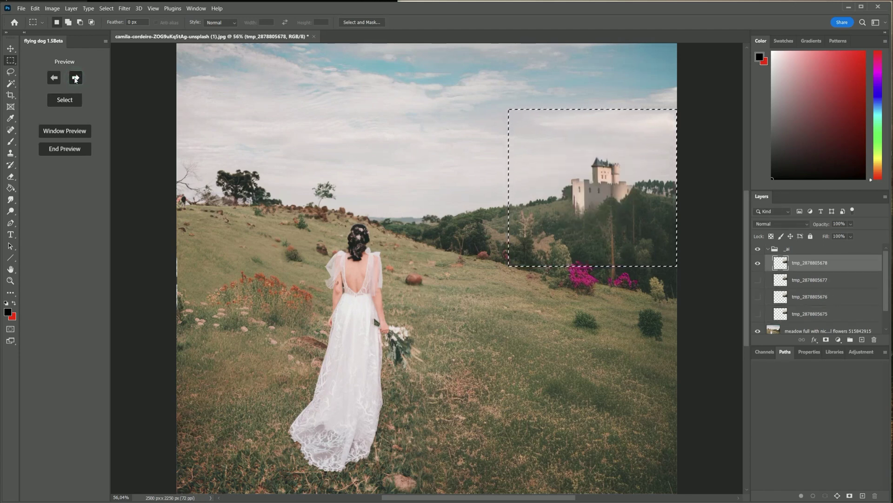
pyautogui.click(54, 77)
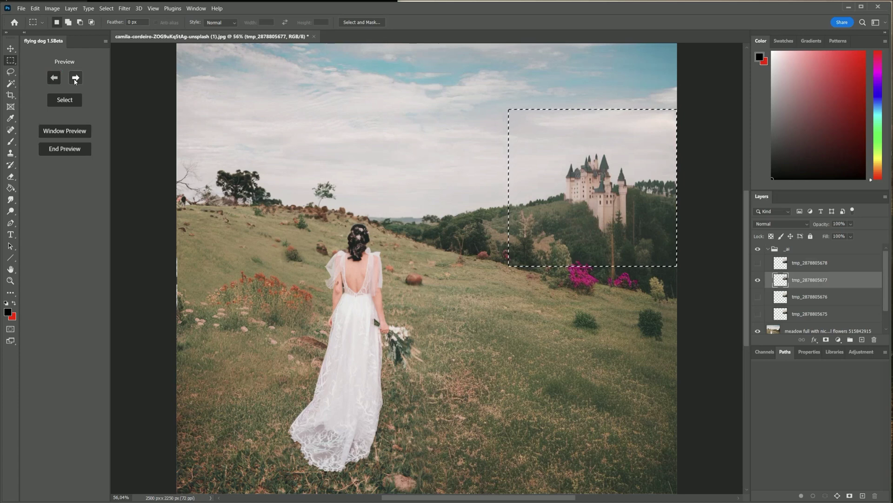
pyautogui.click(76, 78)
pyautogui.click(65, 100)
pyautogui.click(68, 149)
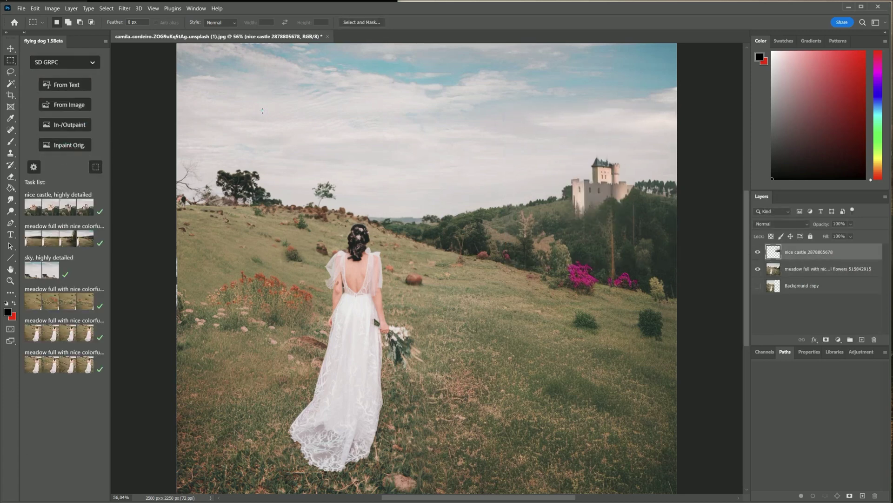
pyautogui.click(21, 8)
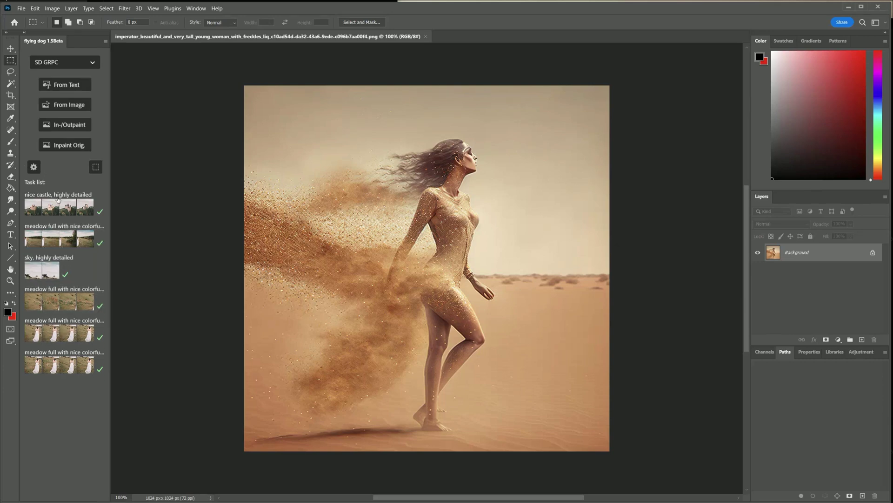
# - Zoom in on the woman's hand, then fit the whole image on screen
pyautogui.click(9, 280)
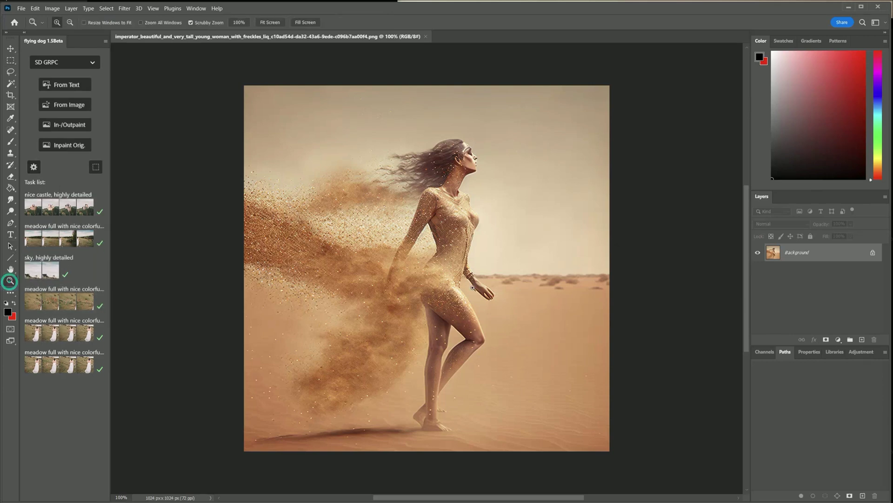
pyautogui.moveTo(487, 289); pyautogui.dragTo(488, 288)
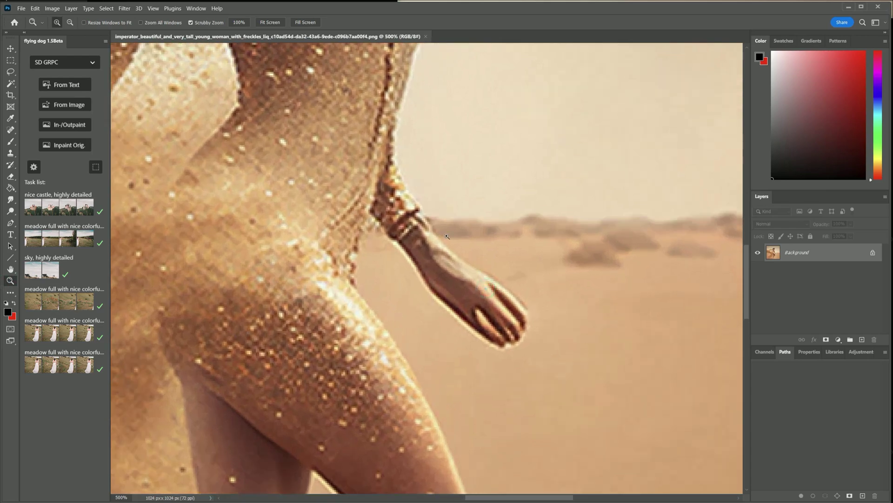
pyautogui.scroll(8, 442, 251)
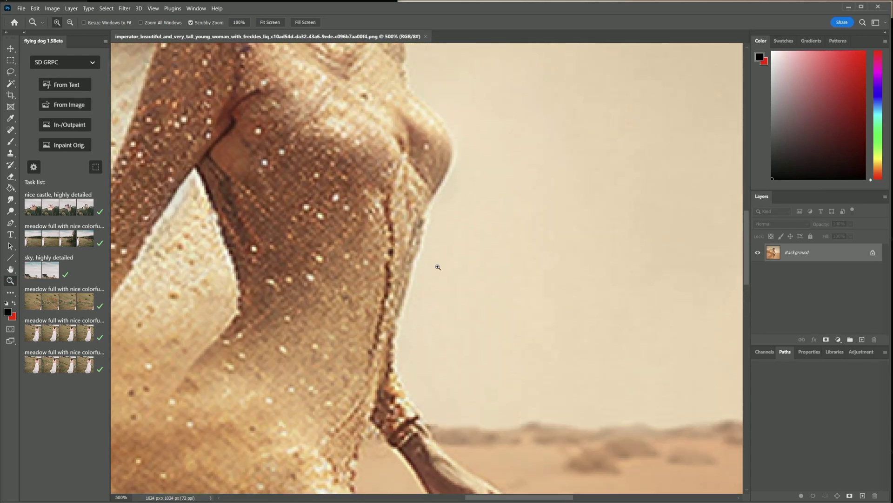
pyautogui.scroll(6, 438, 267)
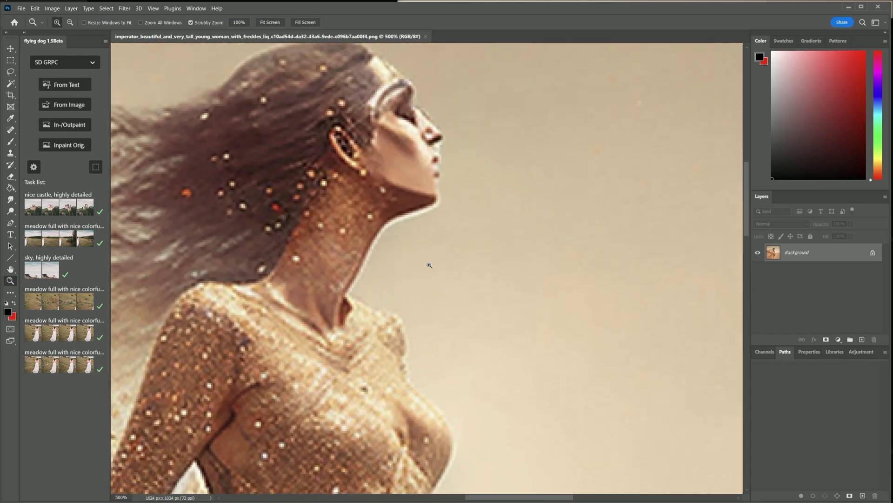
pyautogui.rightClick(431, 271)
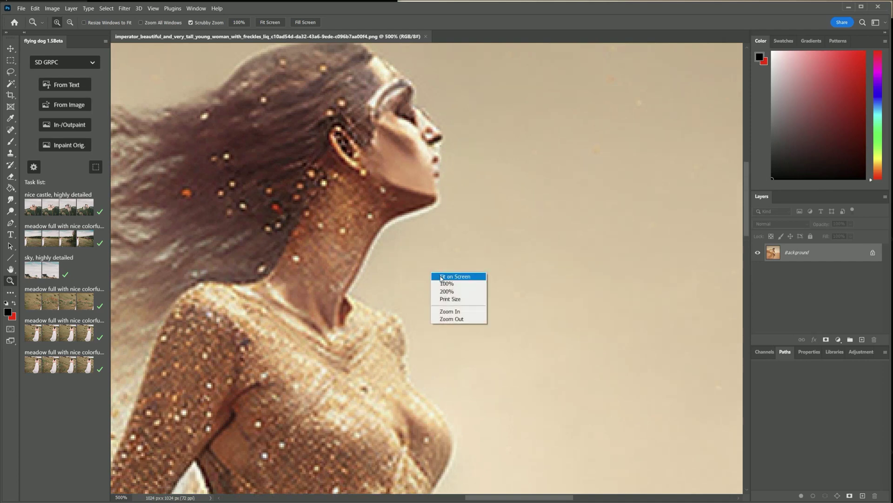
pyautogui.click(449, 278)
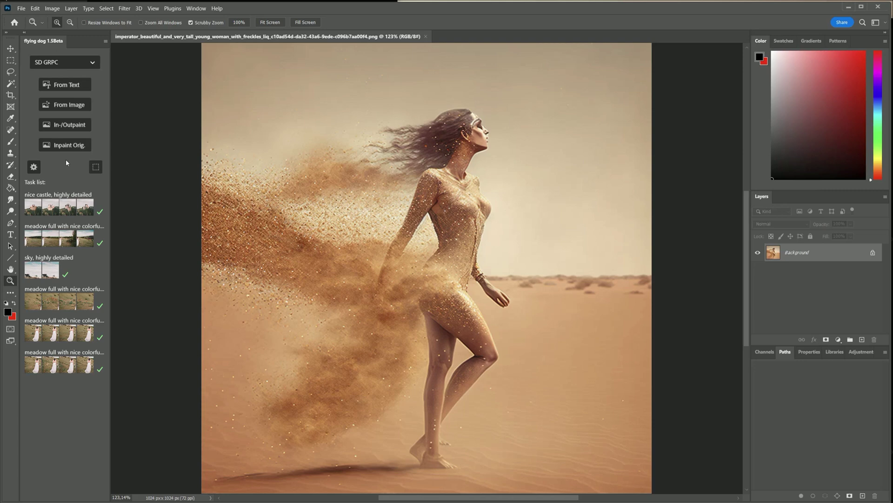
# - Delete all tasks from the plugin task list
pyautogui.click(96, 167)
pyautogui.click(58, 205)
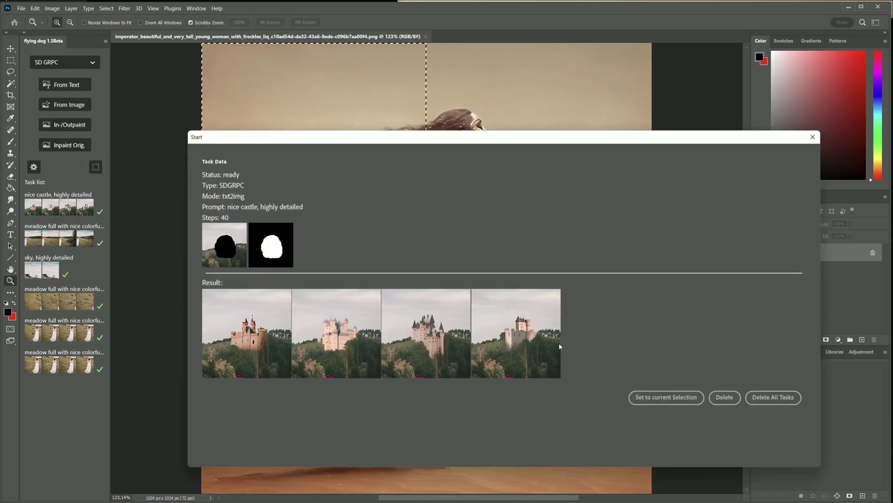
pyautogui.click(773, 396)
pyautogui.click(529, 266)
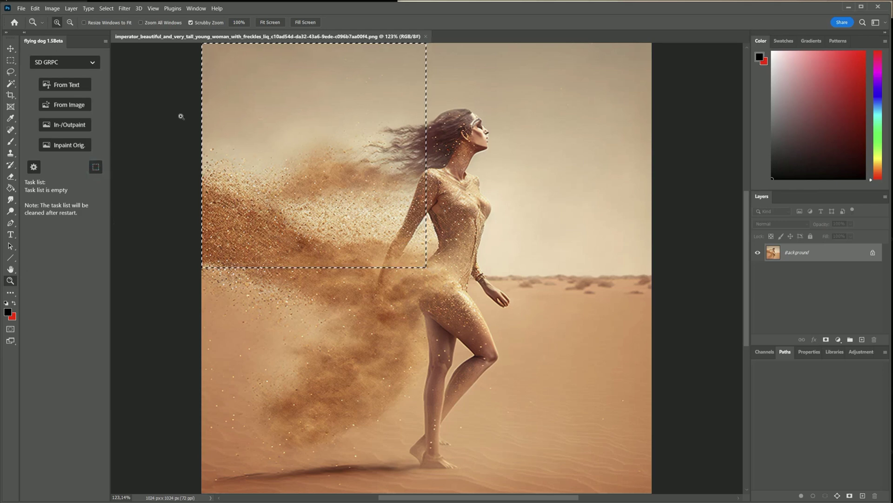
# - Select the woman's upper body, duplicate the Background layer and delete the original
pyautogui.click(10, 63)
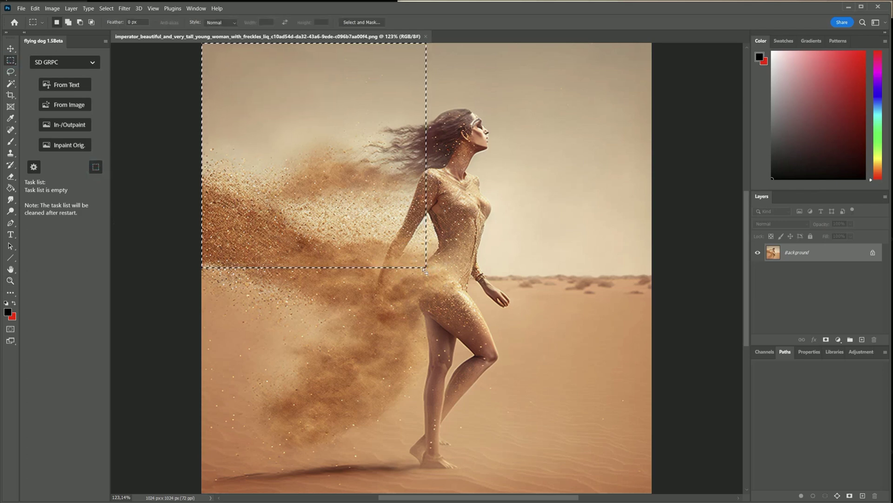
pyautogui.moveTo(375, 249); pyautogui.dragTo(548, 304)
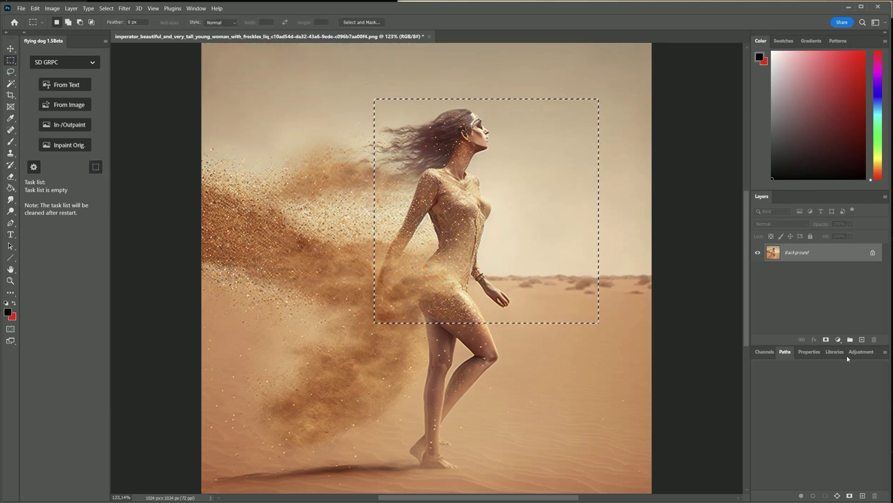
pyautogui.moveTo(774, 255); pyautogui.dragTo(862, 339)
pyautogui.click(818, 270)
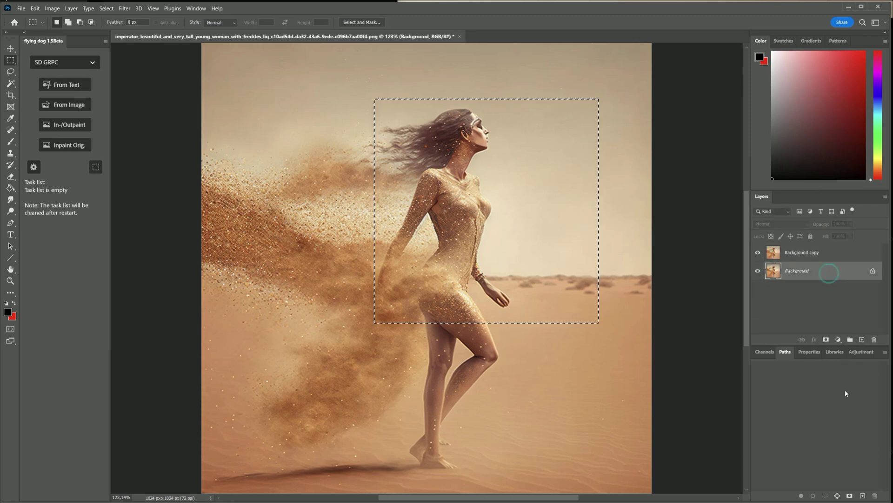
pyautogui.click(874, 339)
pyautogui.press('Return')
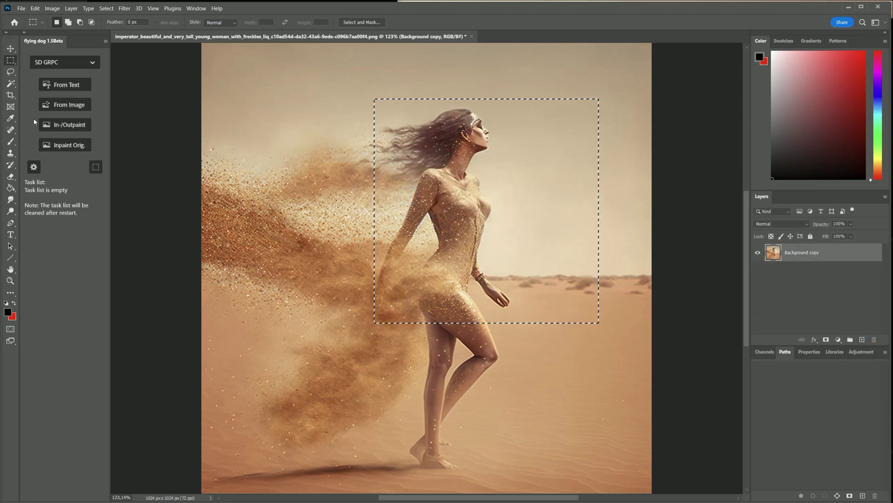
# - Erase the woman's hand with a 51 px eraser
pyautogui.click(10, 176)
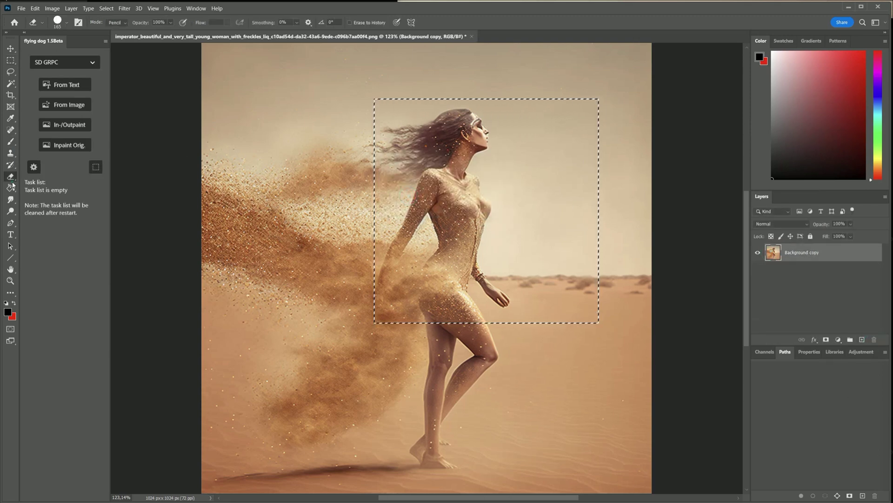
pyautogui.click(58, 21)
pyautogui.click(75, 52)
pyautogui.click(500, 302)
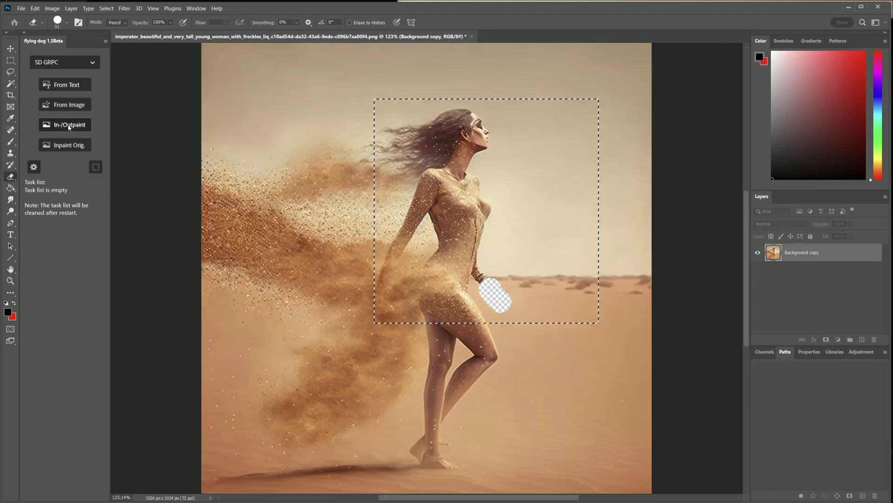
# - Inpaint the selection with the prompt 'hand', generating 9 images
pyautogui.click(68, 125)
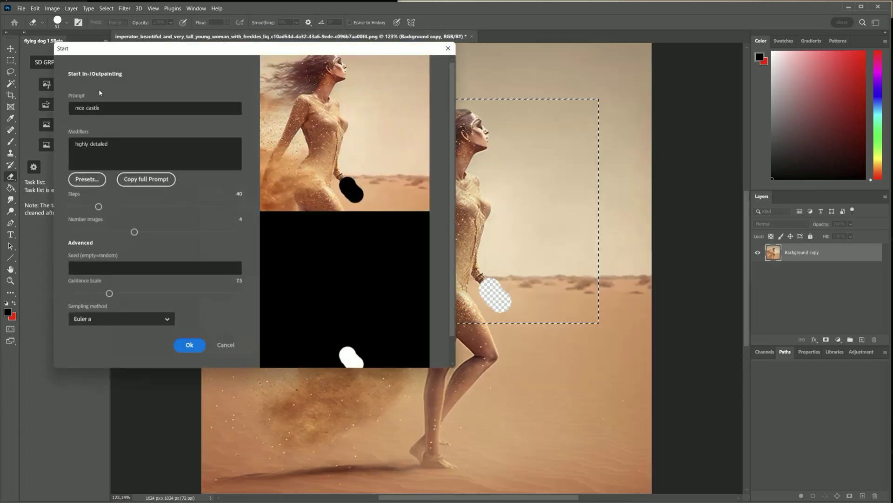
pyautogui.write('ha')
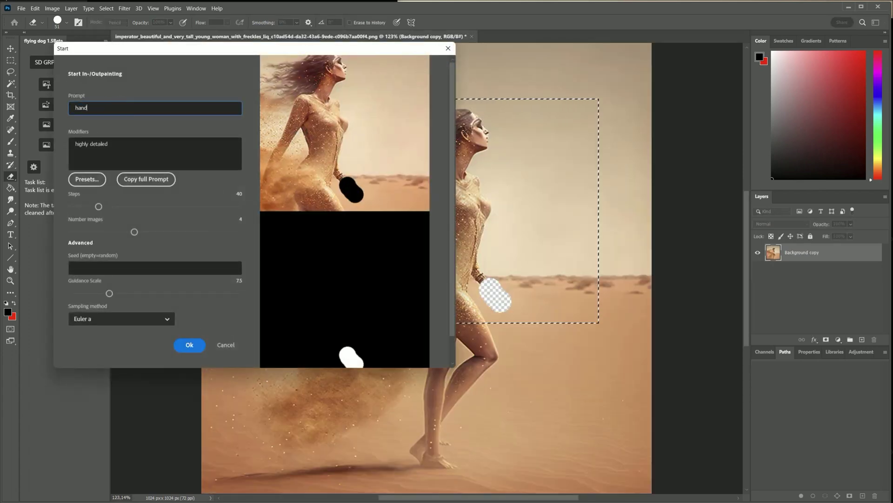
pyautogui.write('nd')
pyautogui.moveTo(134, 232); pyautogui.dragTo(239, 231)
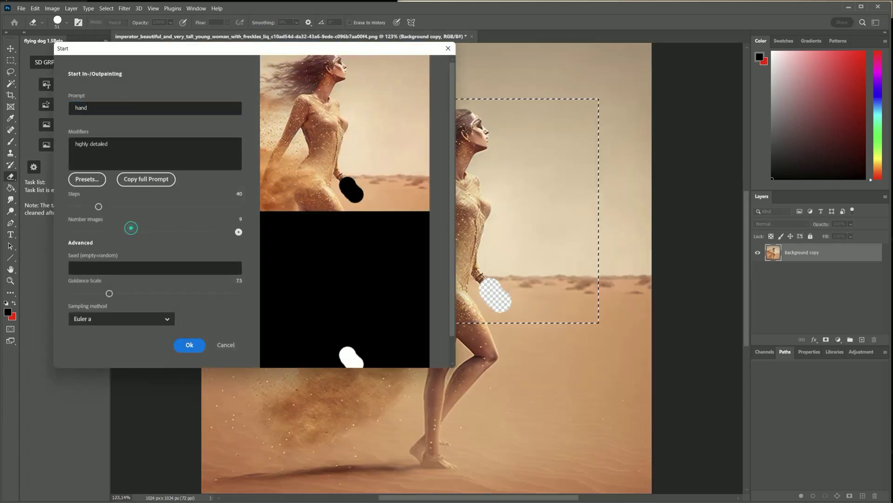
pyautogui.click(190, 345)
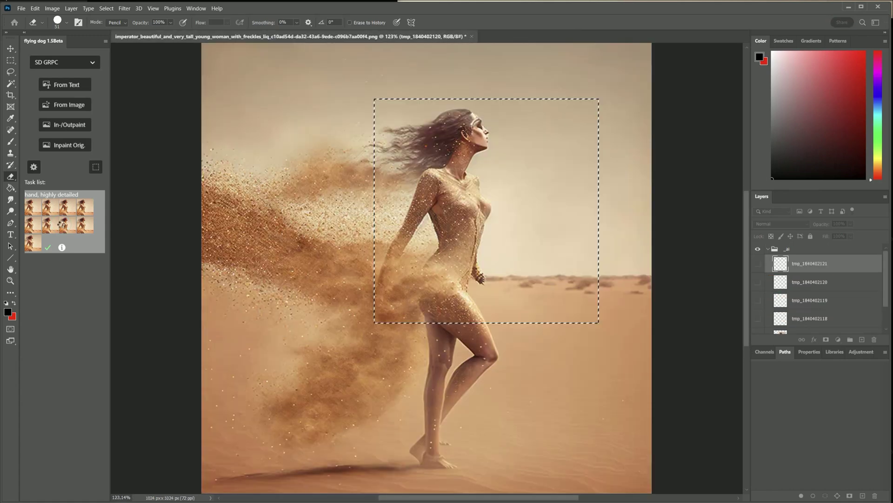
# - Preview the generated hand variants, then end the preview
pyautogui.click(60, 224)
pyautogui.click(76, 81)
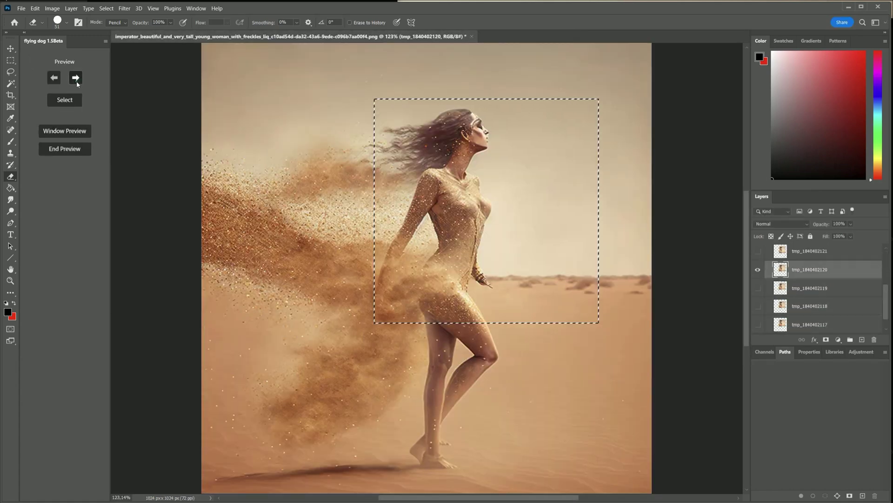
pyautogui.click(77, 81)
pyautogui.click(53, 78)
pyautogui.click(51, 80)
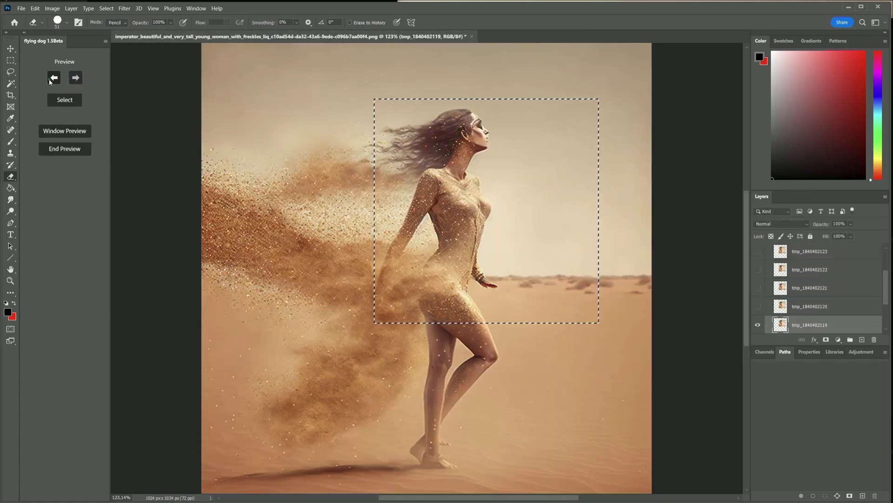
pyautogui.click(68, 149)
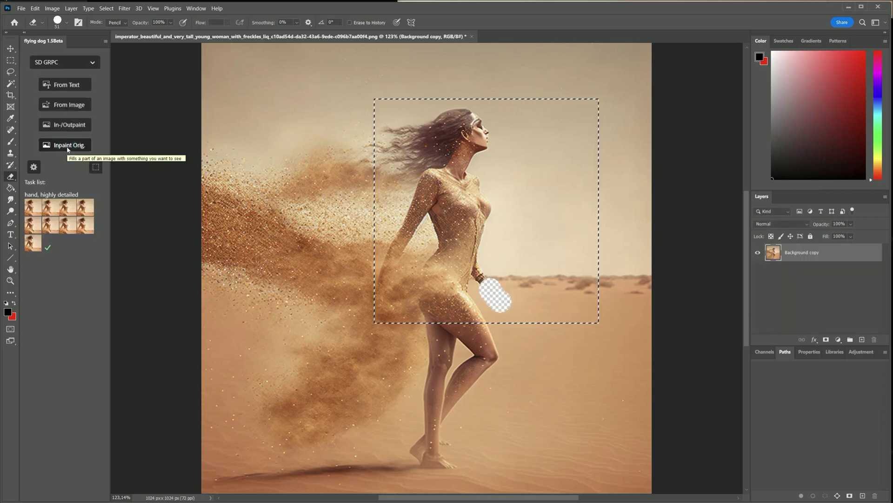
# - Draw a tighter rectangle around the erased hand and rerun the 'hand' inpainting
pyautogui.click(96, 167)
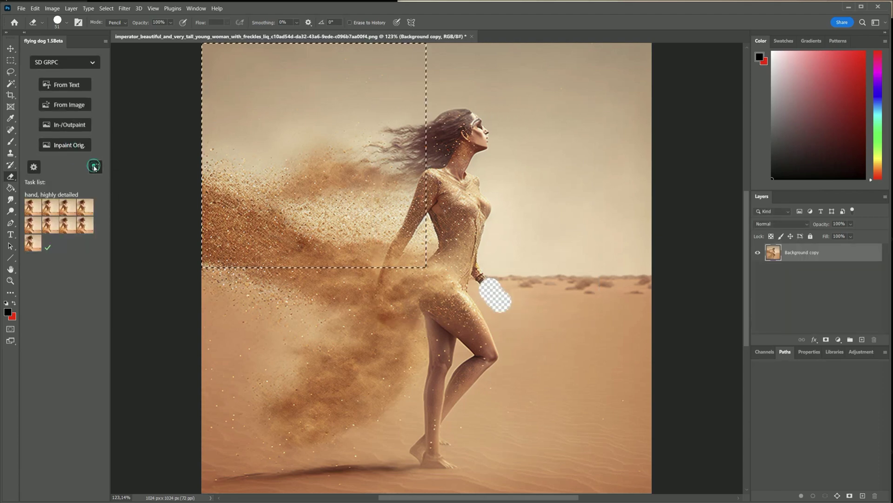
pyautogui.click(11, 60)
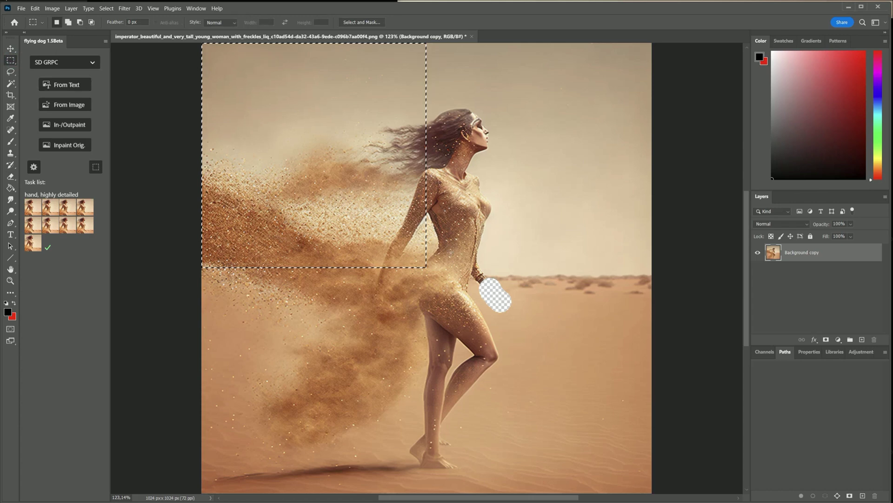
pyautogui.moveTo(450, 247); pyautogui.dragTo(572, 365)
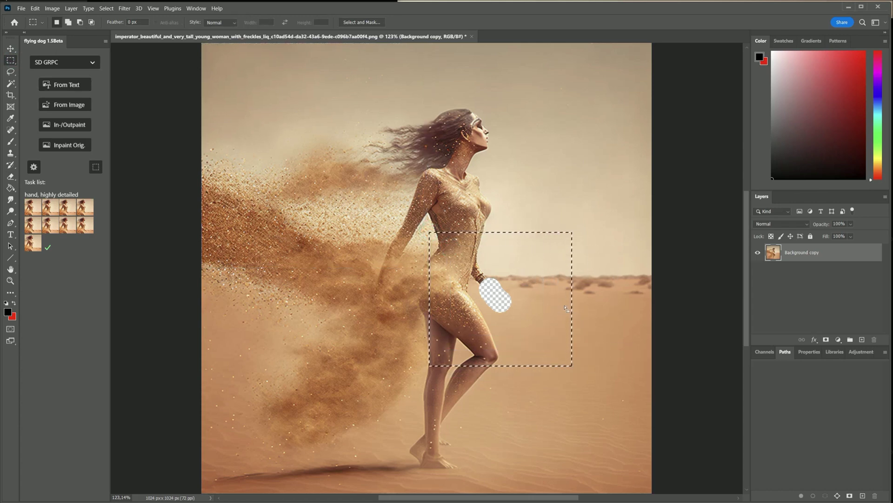
pyautogui.moveTo(564, 307); pyautogui.dragTo(536, 292)
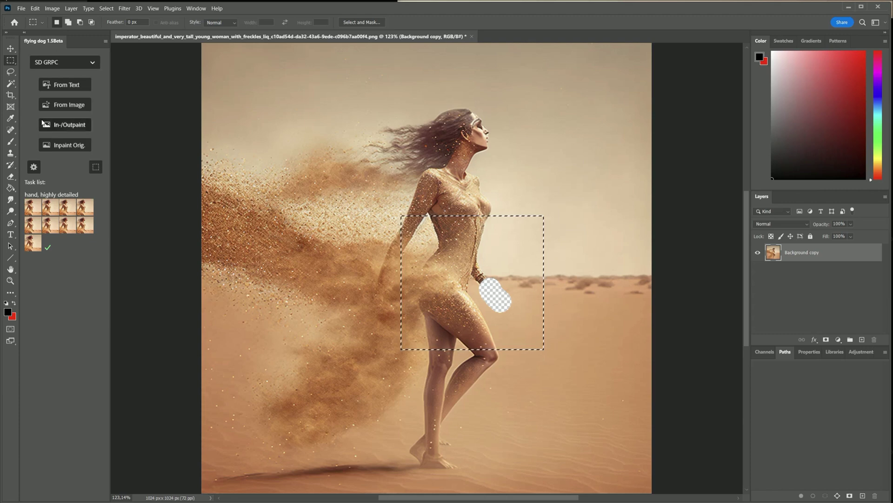
pyautogui.click(65, 125)
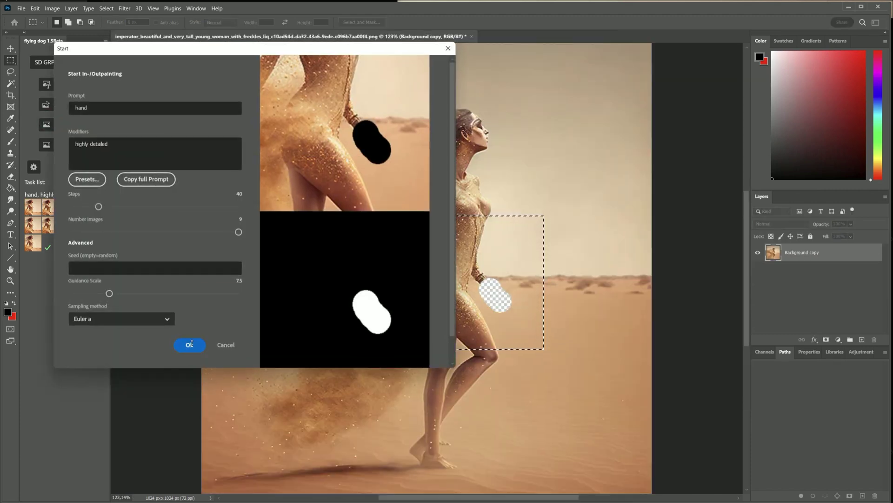
pyautogui.click(189, 345)
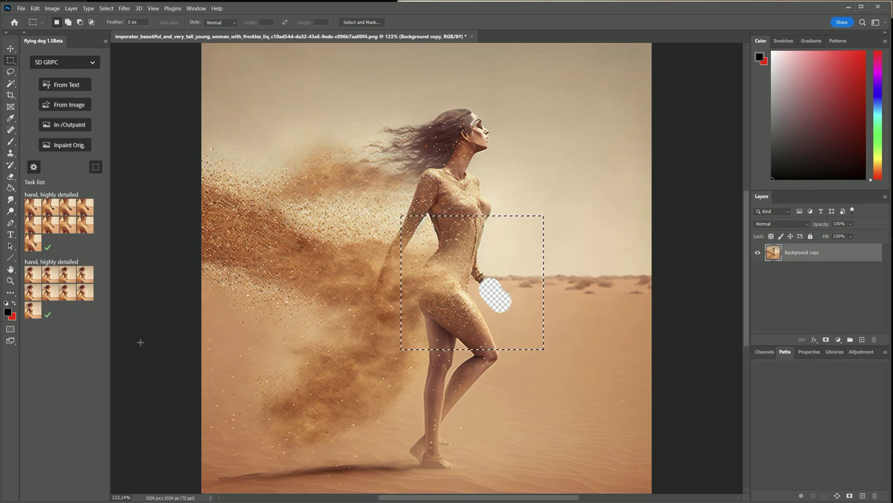
# - Open and review the results of the hand inpainting tasks
pyautogui.click(63, 249)
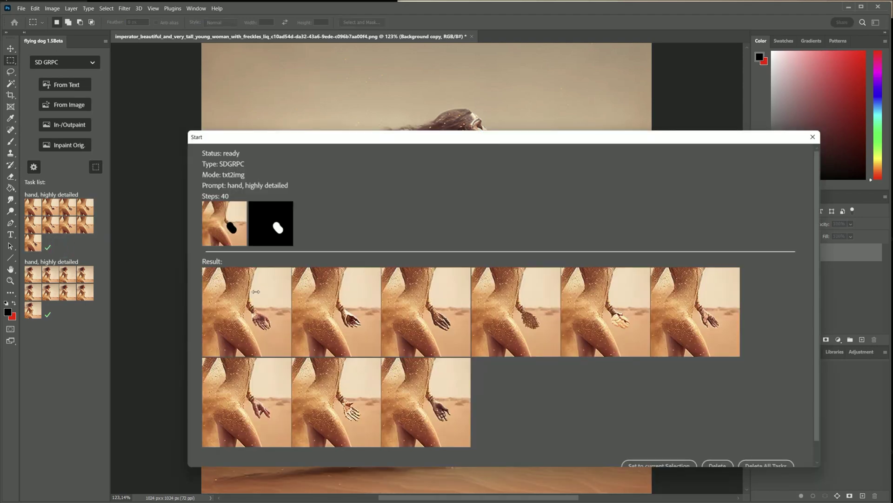
pyautogui.click(813, 137)
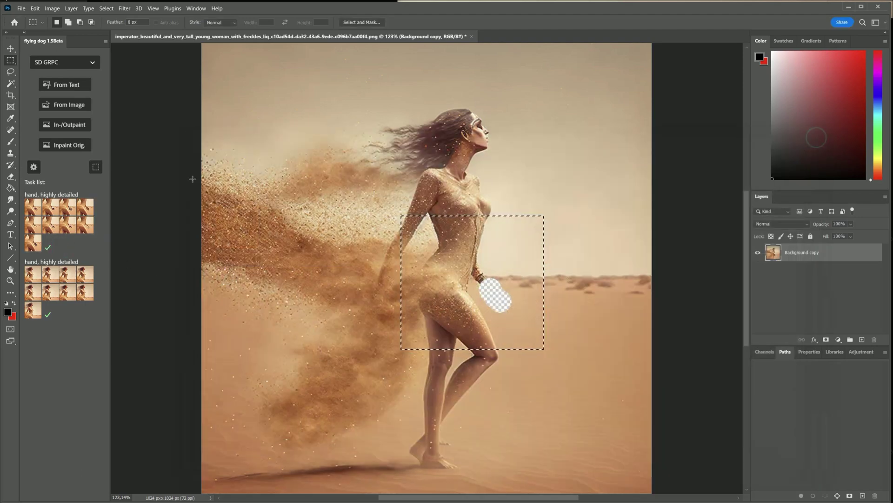
pyautogui.click(60, 233)
pyautogui.scroll(-1, 465, 279)
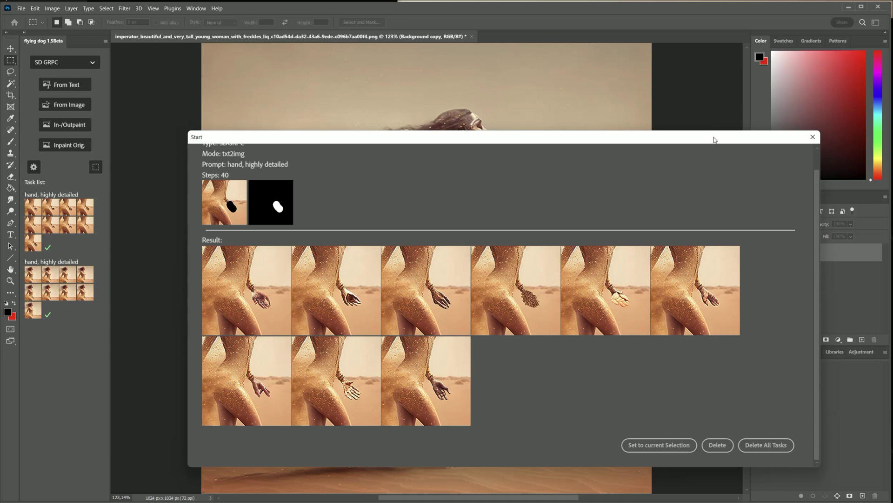
pyautogui.scroll(1, 715, 140)
# - Delete both hand tasks from the plugin task list
pyautogui.click(717, 444)
pyautogui.click(531, 212)
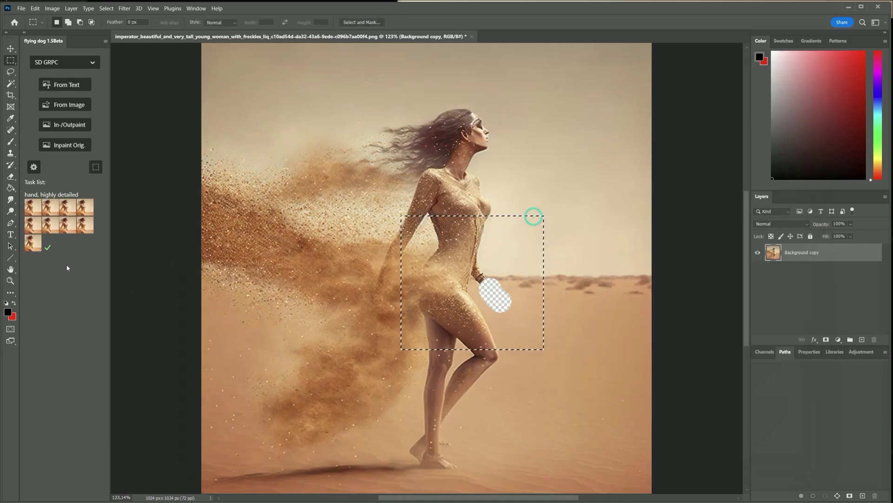
pyautogui.click(61, 233)
pyautogui.click(724, 413)
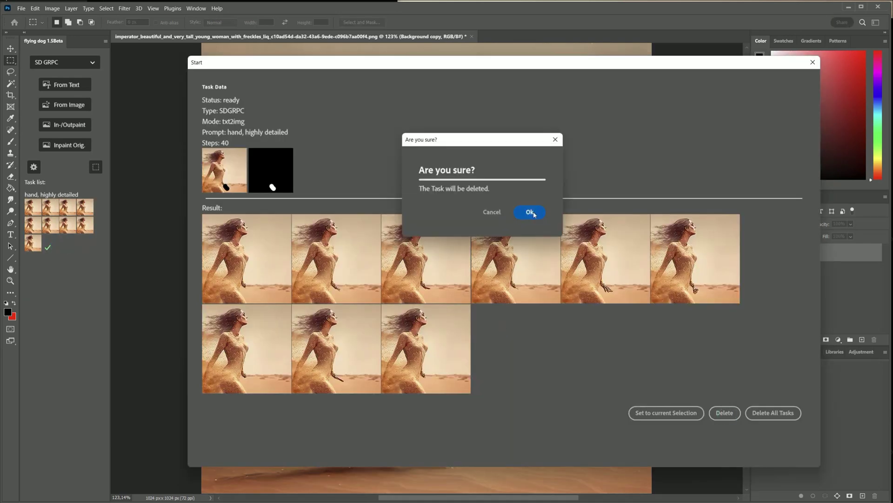
pyautogui.click(530, 212)
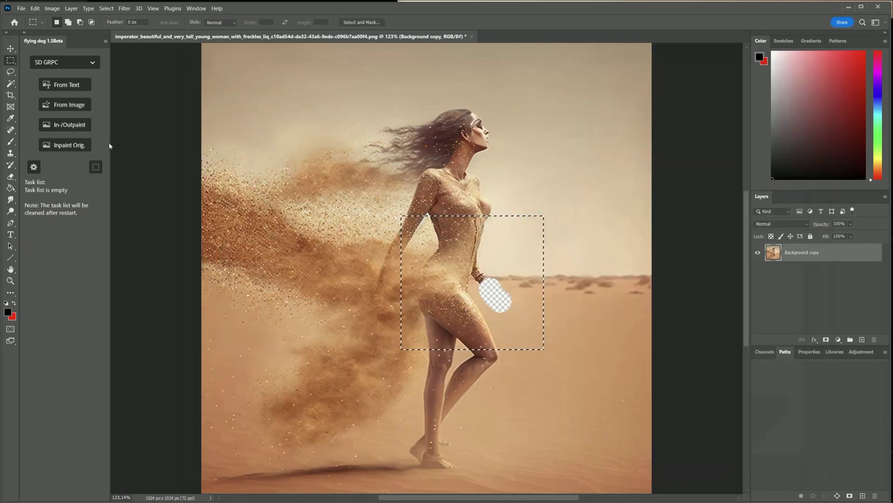
# - Inpaint the hand area with the prompt changed to 'female hand'
pyautogui.click(76, 132)
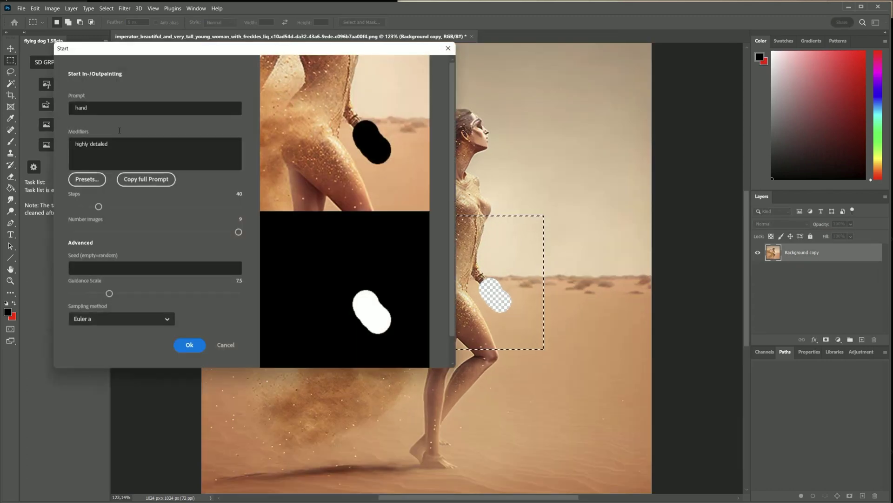
pyautogui.click(83, 112)
pyautogui.press('Home')
pyautogui.write('female')
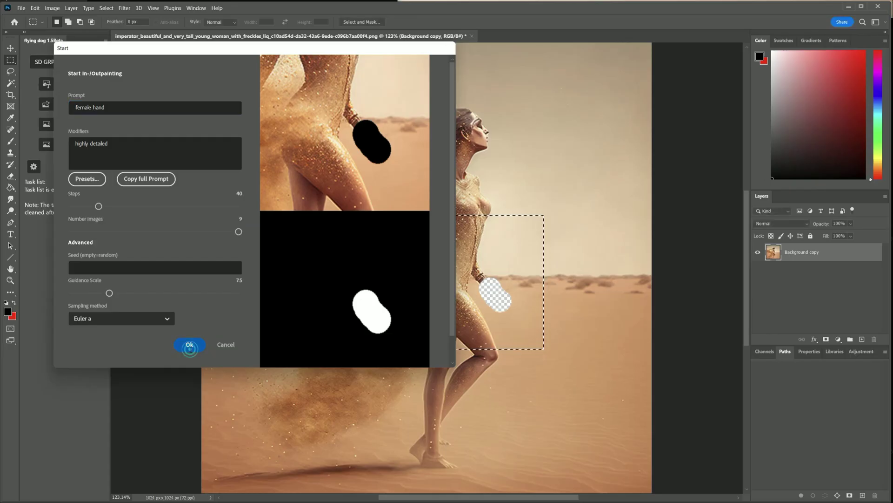
pyautogui.click(188, 345)
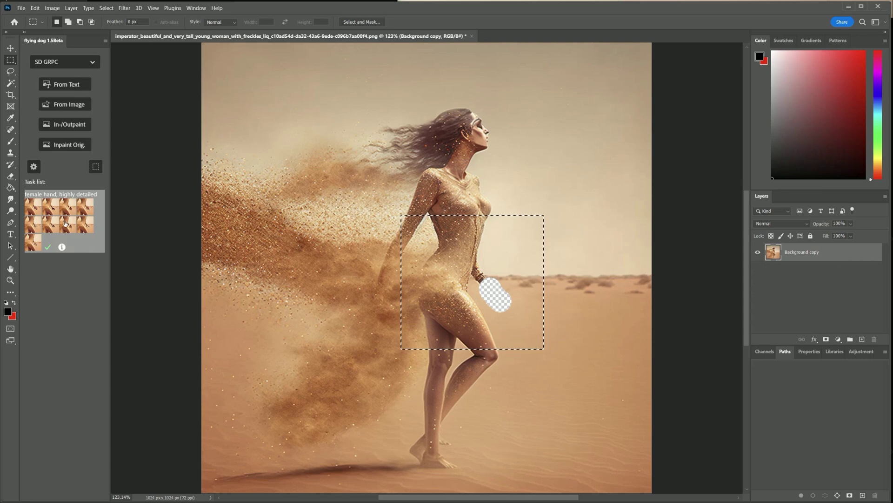
# - Review the female hand results and delete the previous task from the list
pyautogui.click(63, 244)
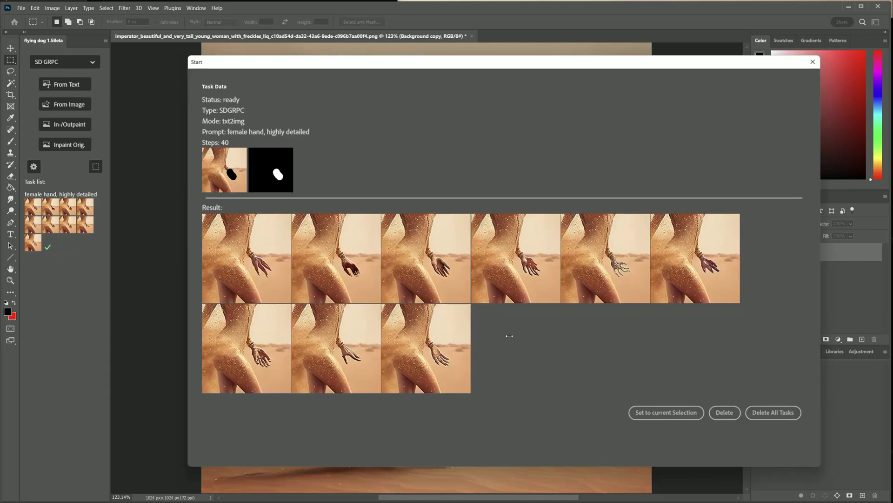
pyautogui.click(812, 61)
pyautogui.click(60, 245)
pyautogui.click(725, 412)
pyautogui.click(521, 206)
# - Append ', beautiful' to the 'female hand' prompt and inpaint the masked hand area
pyautogui.click(76, 132)
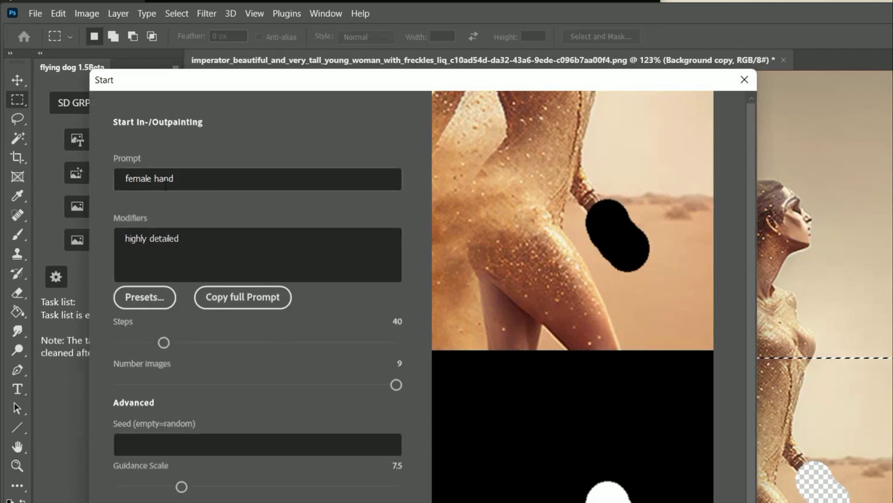
pyautogui.click(142, 178)
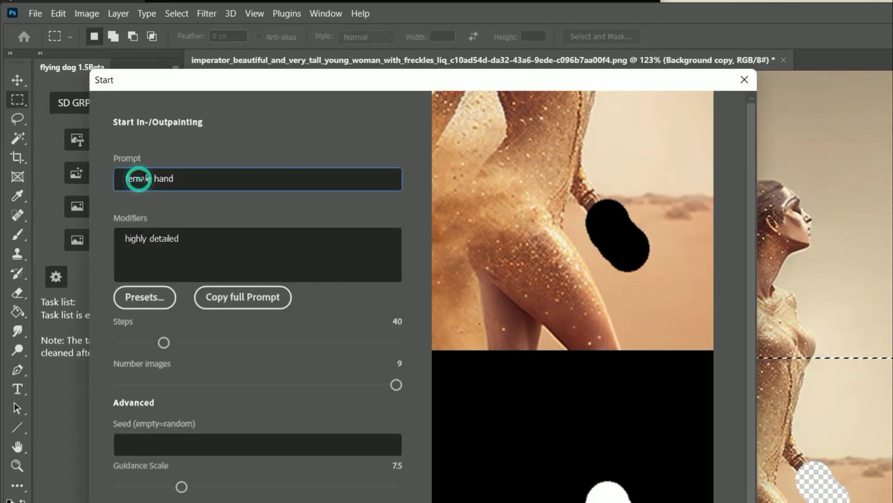
pyautogui.write(', beautiful')
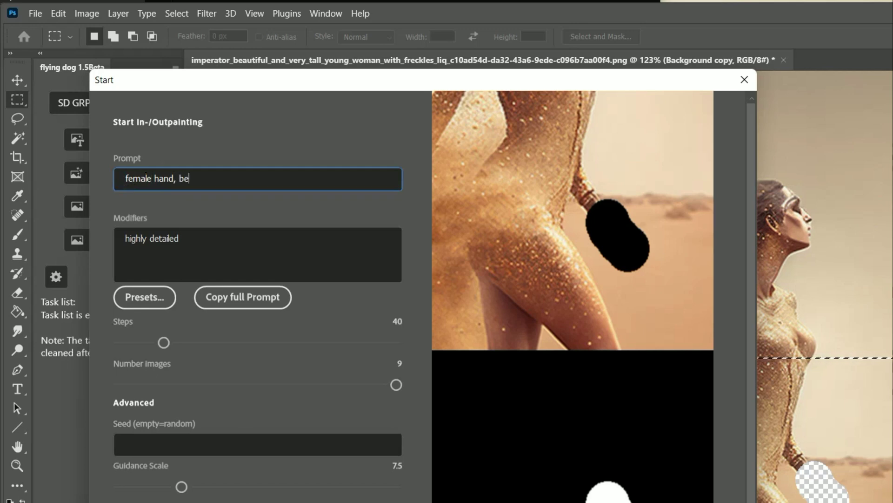
pyautogui.click(166, 239)
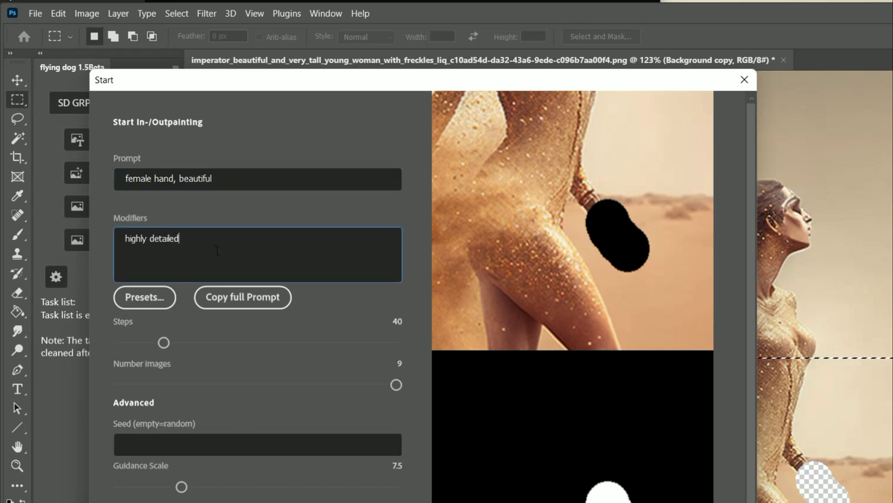
pyautogui.click(191, 345)
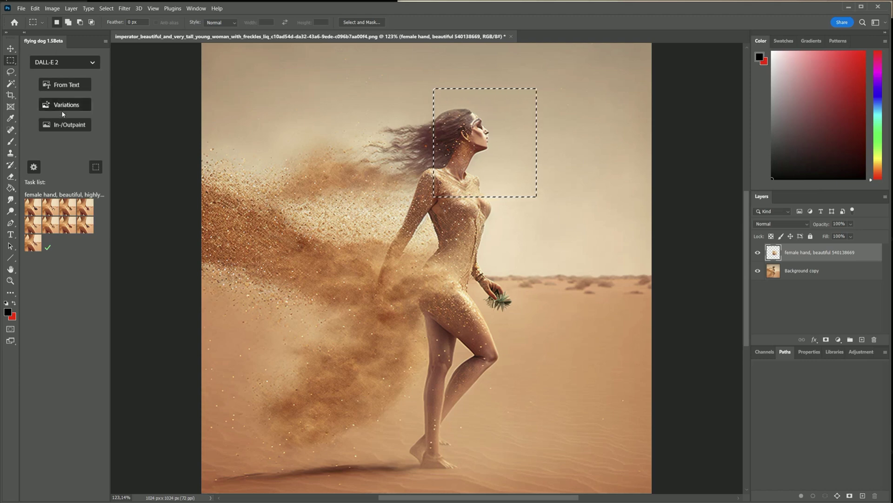
# - Merge the two hand layers into one, duplicate it, and erase the woman's face on the copy
pyautogui.keyDown('shift'); pyautogui.click(809, 270); pyautogui.keyUp('shift')
pyautogui.rightClick(808, 270)
pyautogui.click(841, 300)
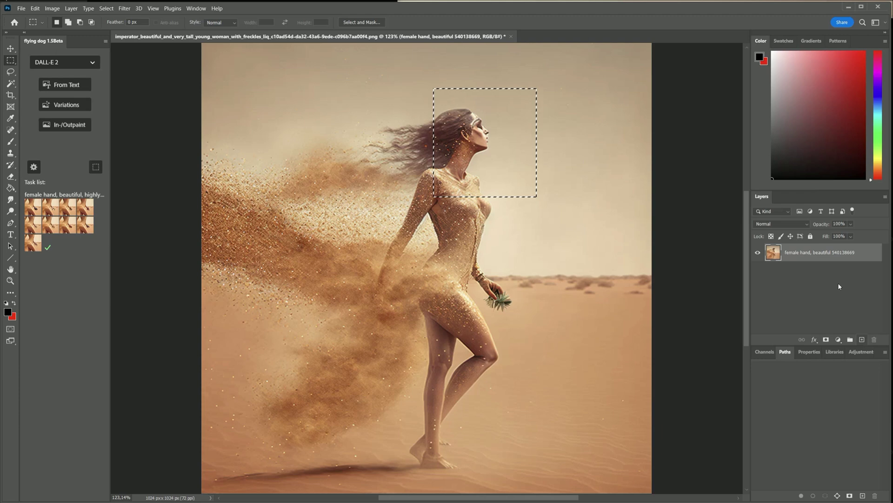
pyautogui.moveTo(792, 252); pyautogui.dragTo(862, 339)
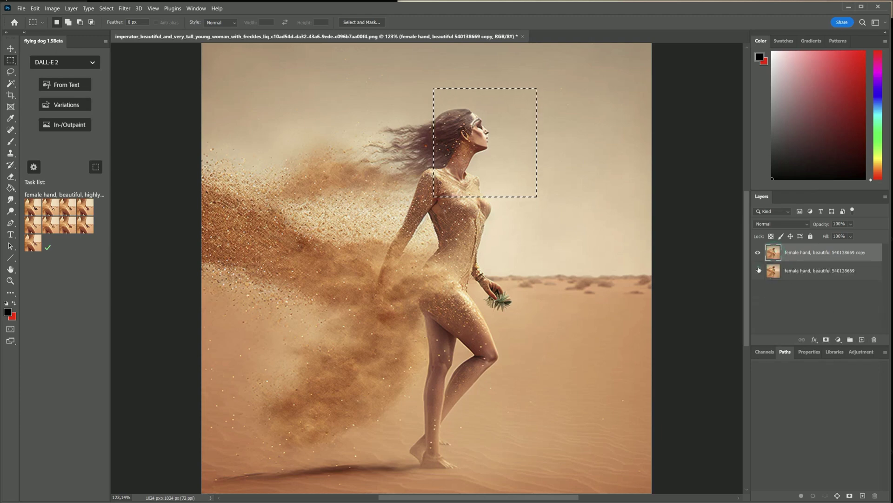
pyautogui.click(10, 176)
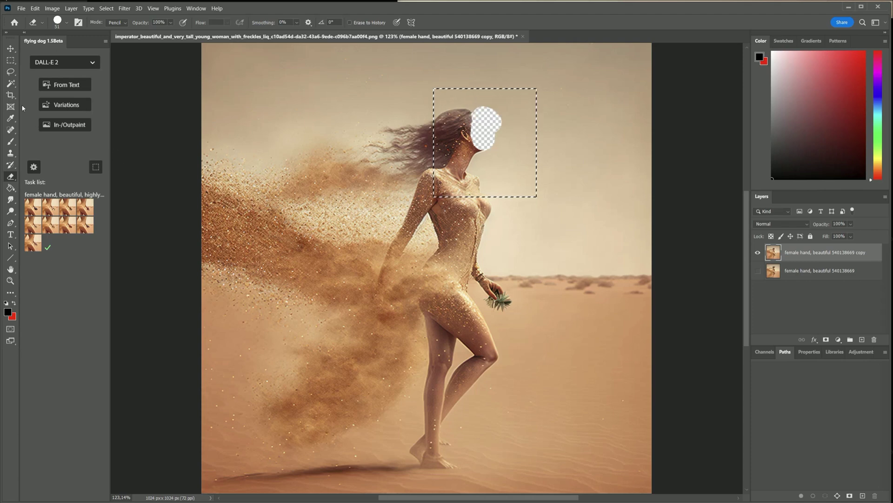
# - Inpaint the erased face with the prompt 'female head, beautiful, looking up' and open the nine results
pyautogui.click(67, 125)
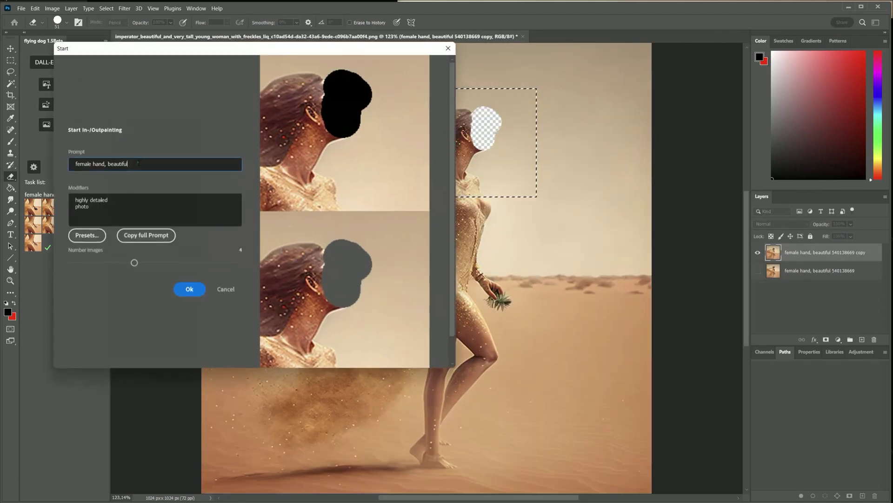
pyautogui.tripleClick(139, 163)
pyautogui.write('female')
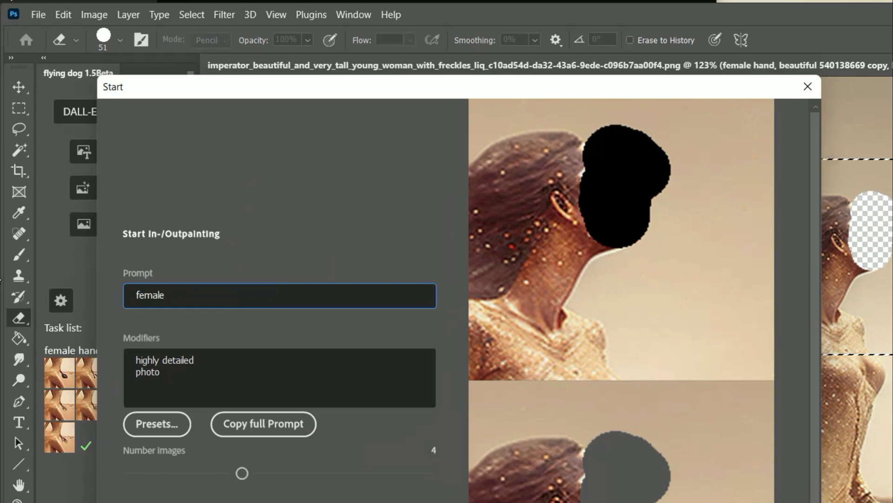
pyautogui.write(' head, beautiful, looking up')
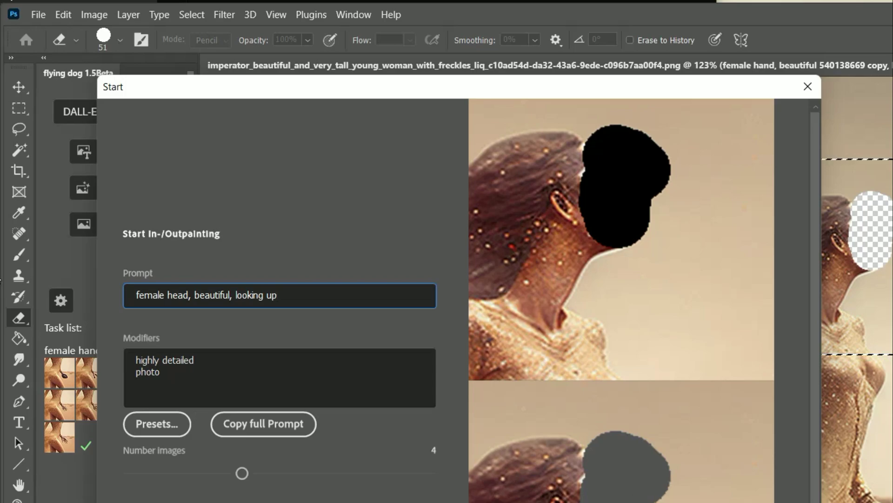
pyautogui.press('Return')
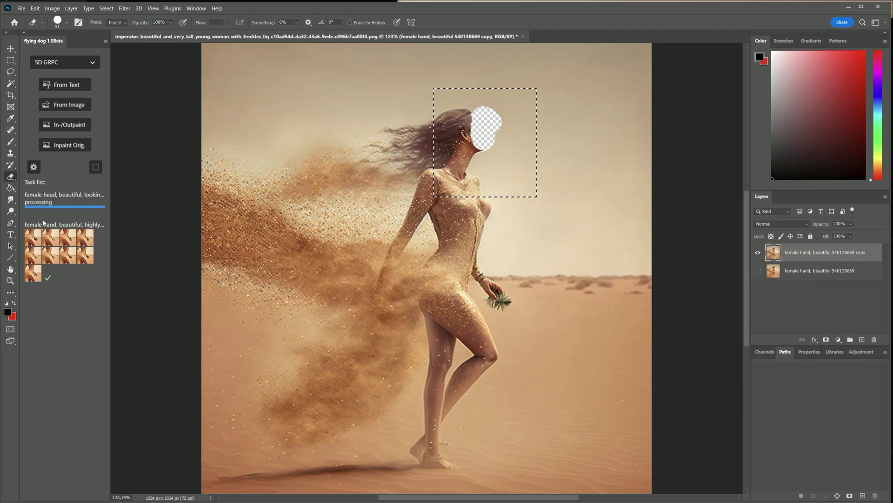
pyautogui.click(62, 246)
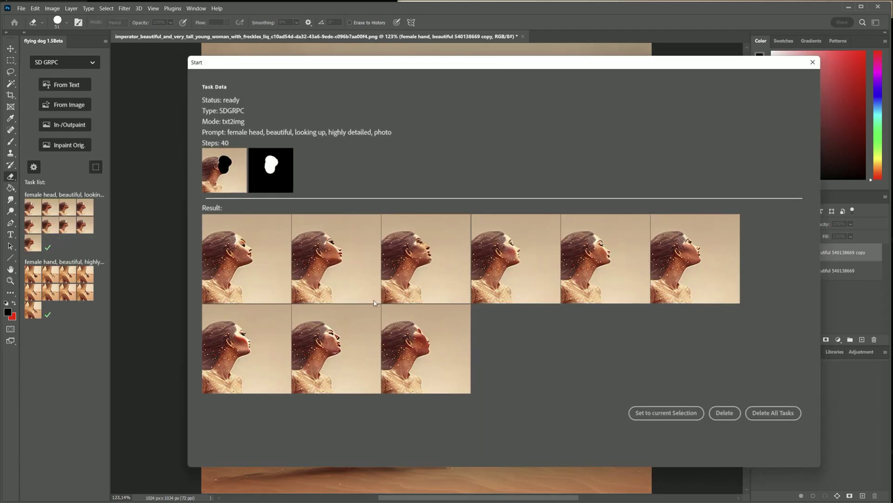
pyautogui.press('Escape')
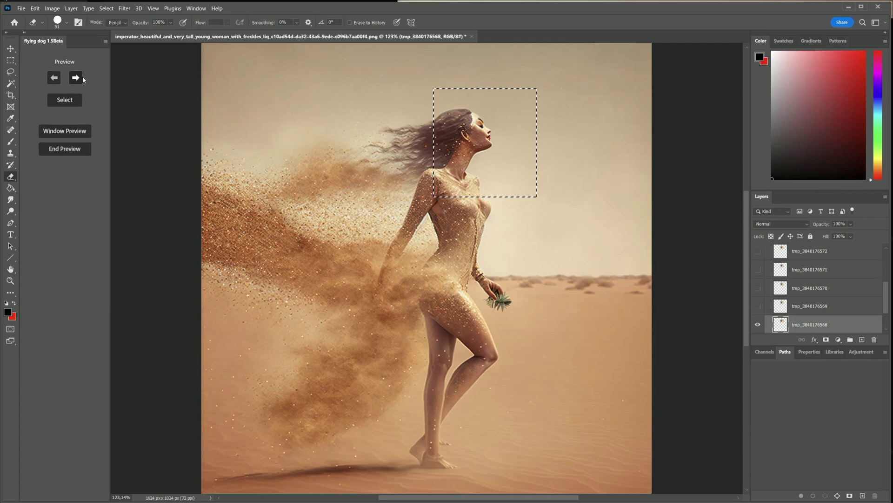
pyautogui.click(81, 79)
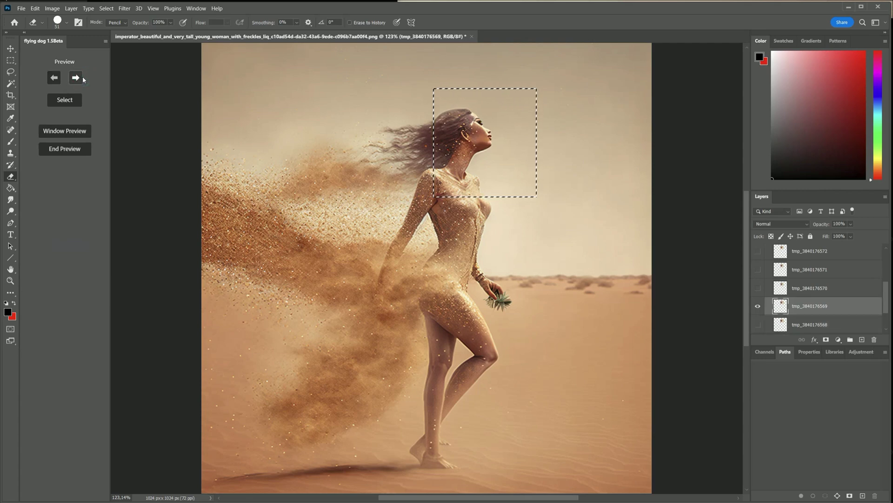
pyautogui.click(82, 79)
pyautogui.click(82, 78)
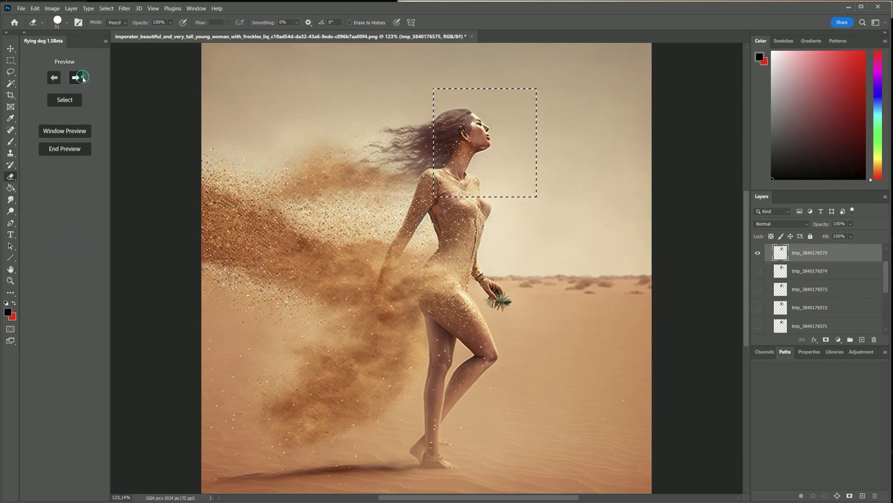
pyautogui.click(55, 78)
pyautogui.click(55, 79)
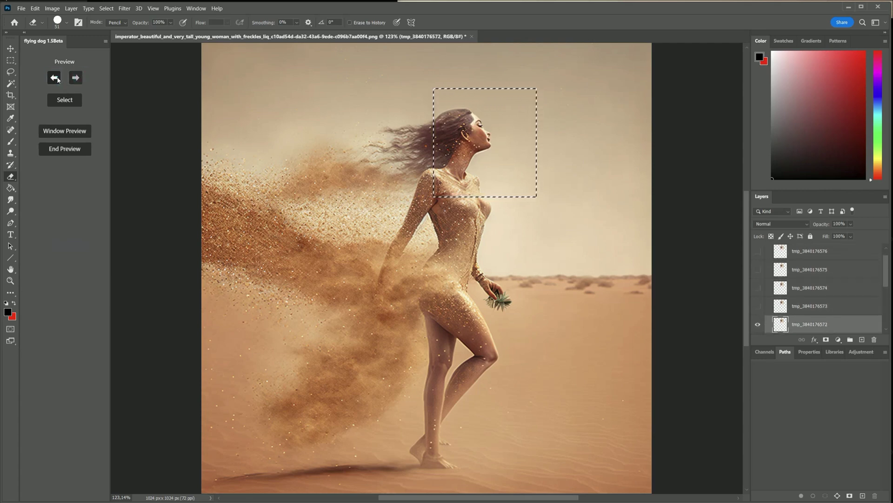
pyautogui.click(55, 78)
pyautogui.click(55, 78)
pyautogui.click(74, 78)
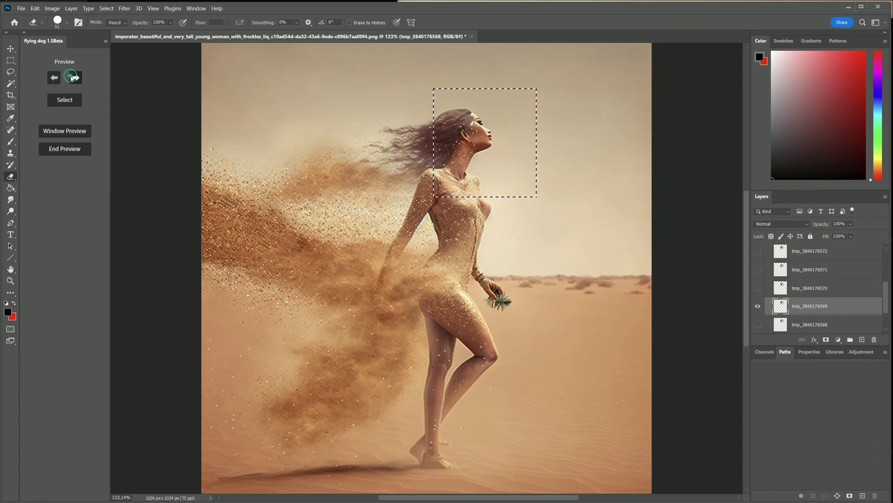
pyautogui.click(75, 78)
pyautogui.click(75, 79)
pyautogui.click(66, 102)
pyautogui.click(75, 77)
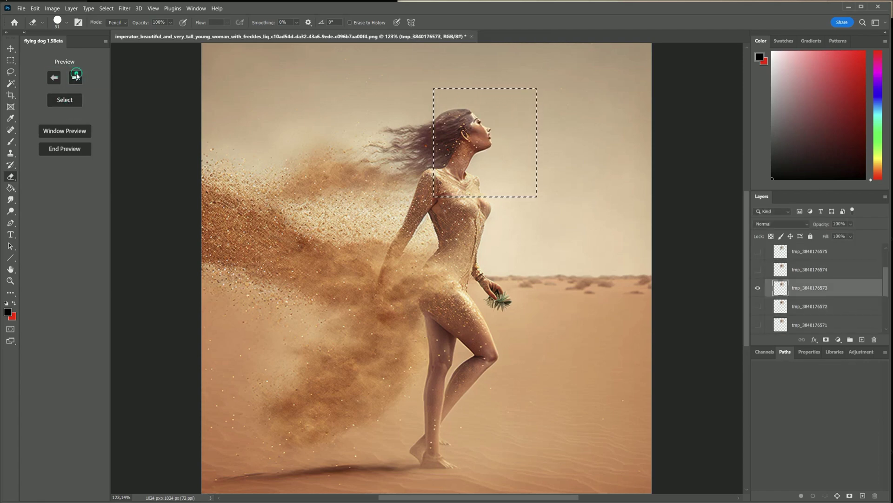
pyautogui.click(75, 77)
pyautogui.click(76, 77)
pyautogui.click(64, 148)
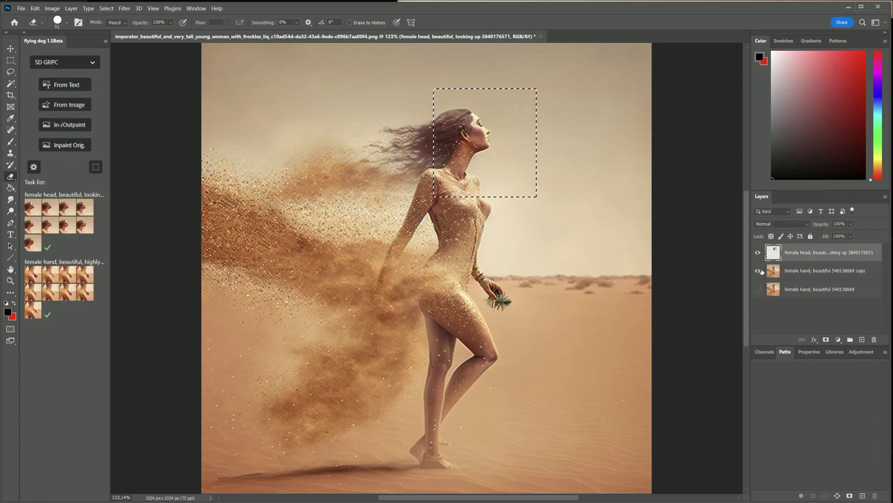
# - Merge the chosen face layer down into the image layer
pyautogui.rightClick(810, 263)
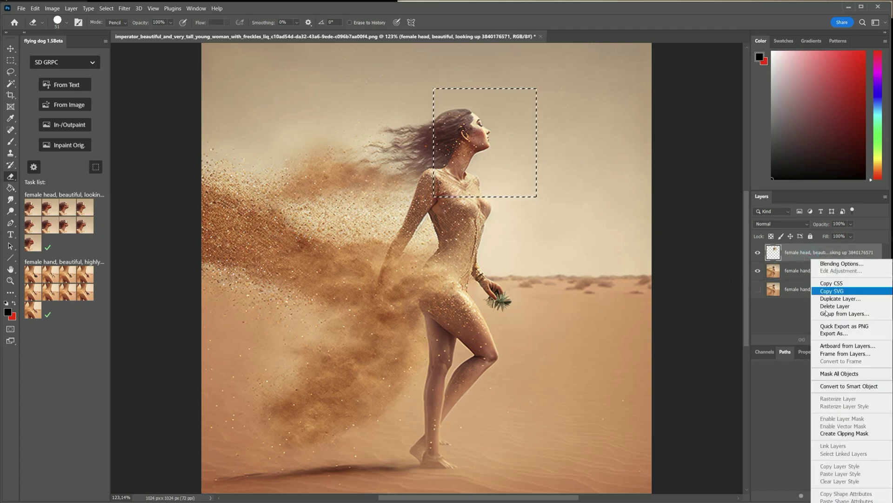
pyautogui.click(787, 290)
pyautogui.rightClick(798, 271)
pyautogui.click(836, 306)
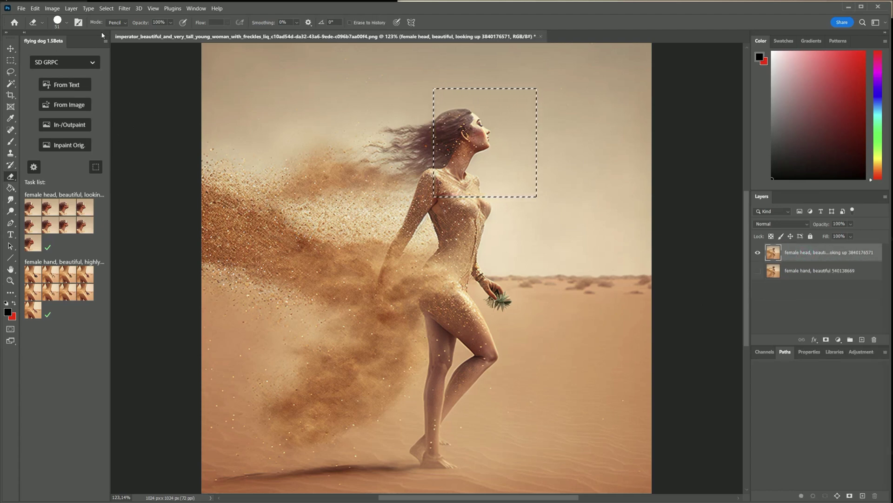
# - Toggle the top layer's visibility to compare, then restore the rectangular selection around the leg
pyautogui.click(117, 23)
pyautogui.click(116, 23)
pyautogui.click(757, 252)
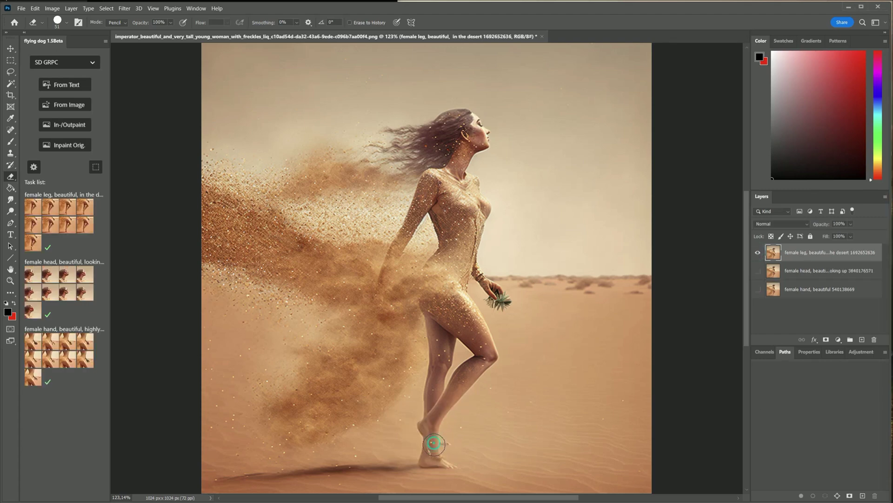
pyautogui.hotkey('ctrl', 'shift', 'd')
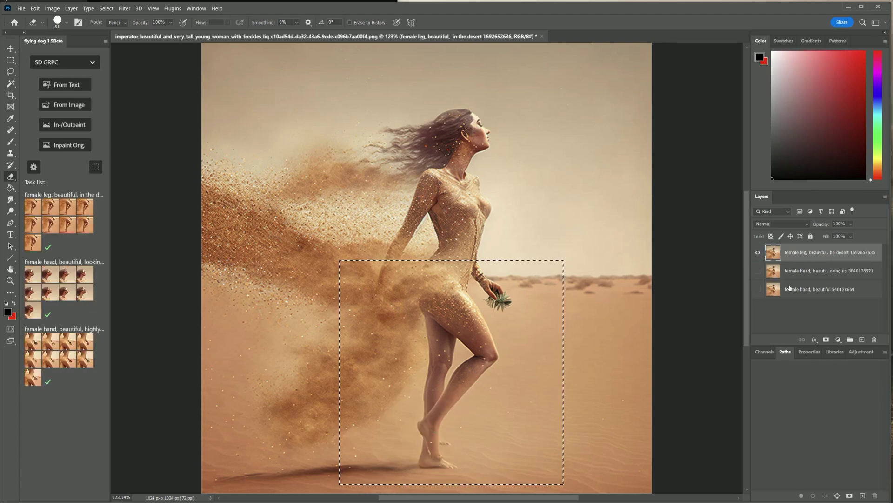